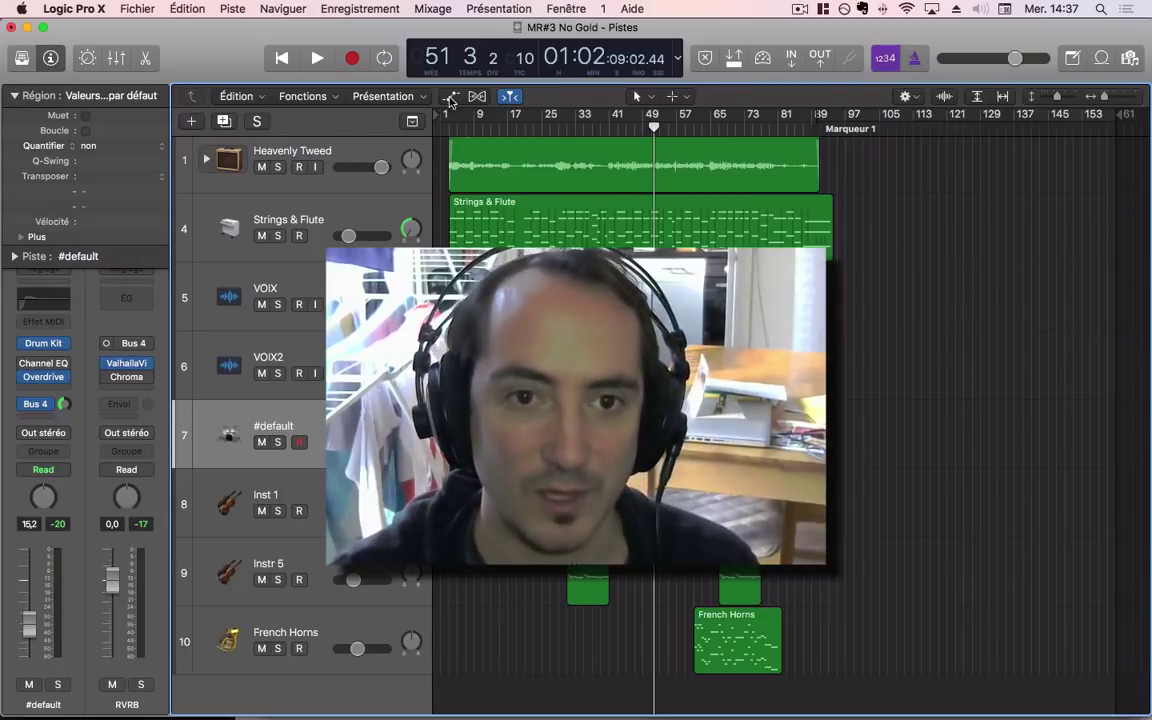
Step: Play the mix from bar 10 and set the Strings & Flute track's pan to -42
{"action": "left_click", "coordinate": [479, 128]}
{"action": "mouse_move", "coordinate": [479, 128]}
{"action": "left_mouse_down"}
{"action": "mouse_move", "coordinate": [495, 128]}
{"action": "mouse_move", "coordinate": [477, 131]}
{"action": "left_mouse_up"}
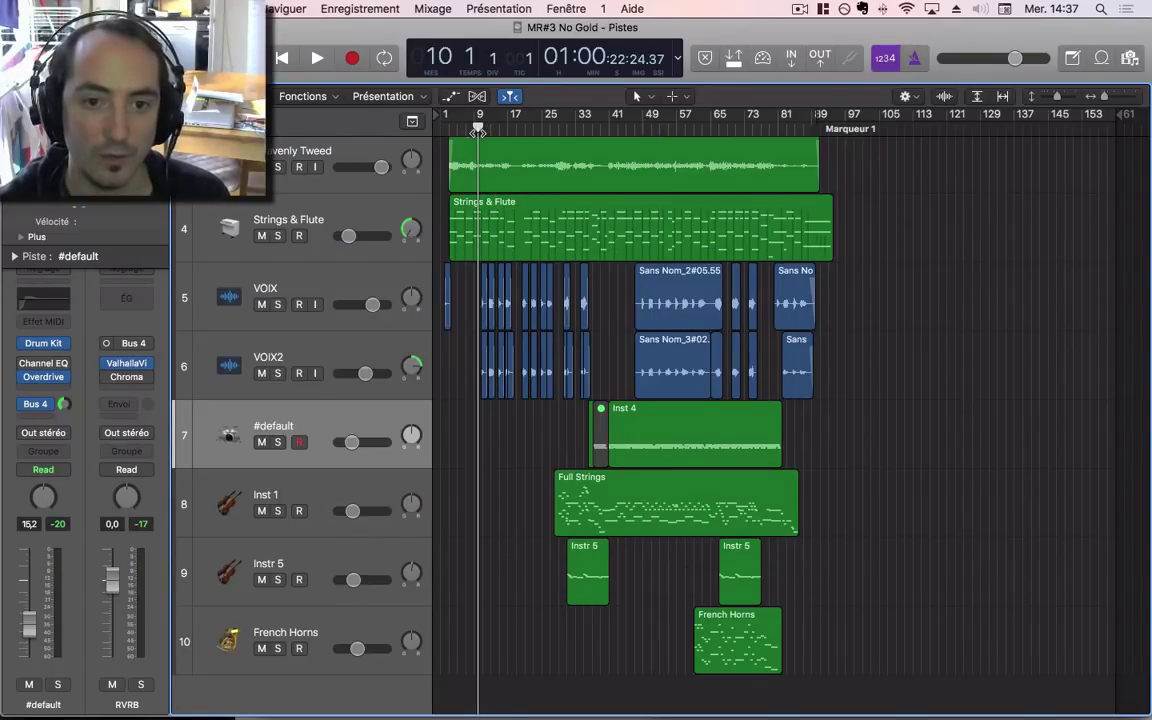
{"action": "key", "text": "space"}
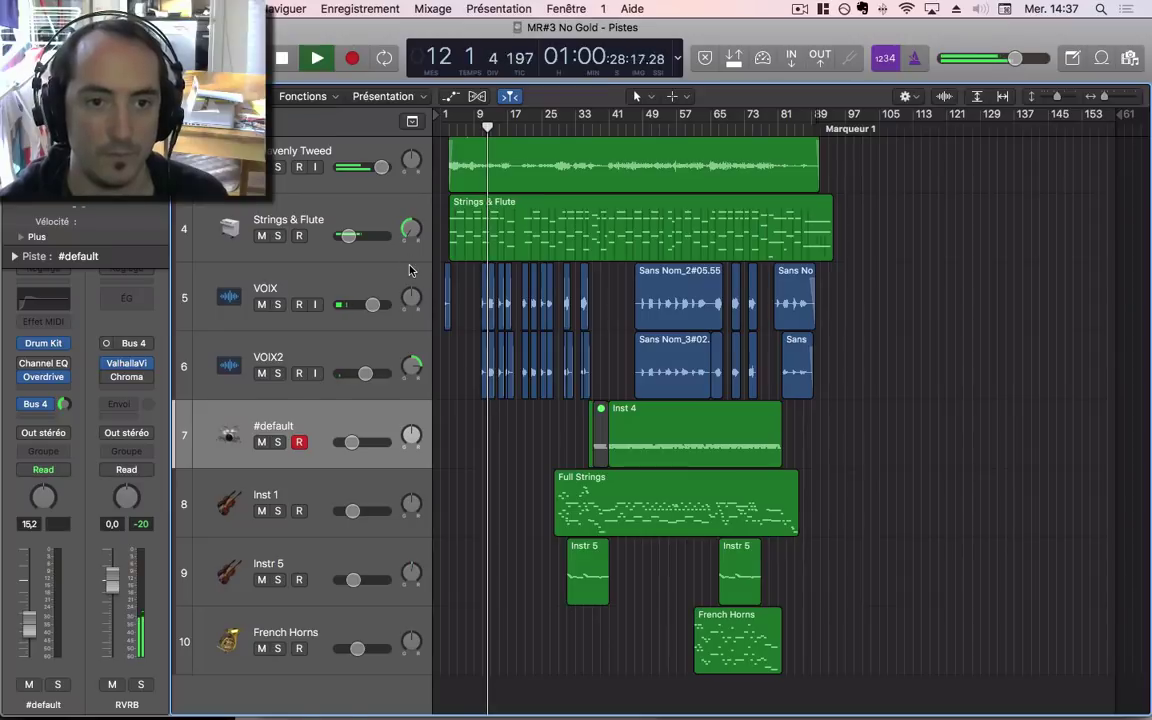
{"action": "left_click_drag", "start_coordinate": [410, 230], "coordinate": [409, 224]}
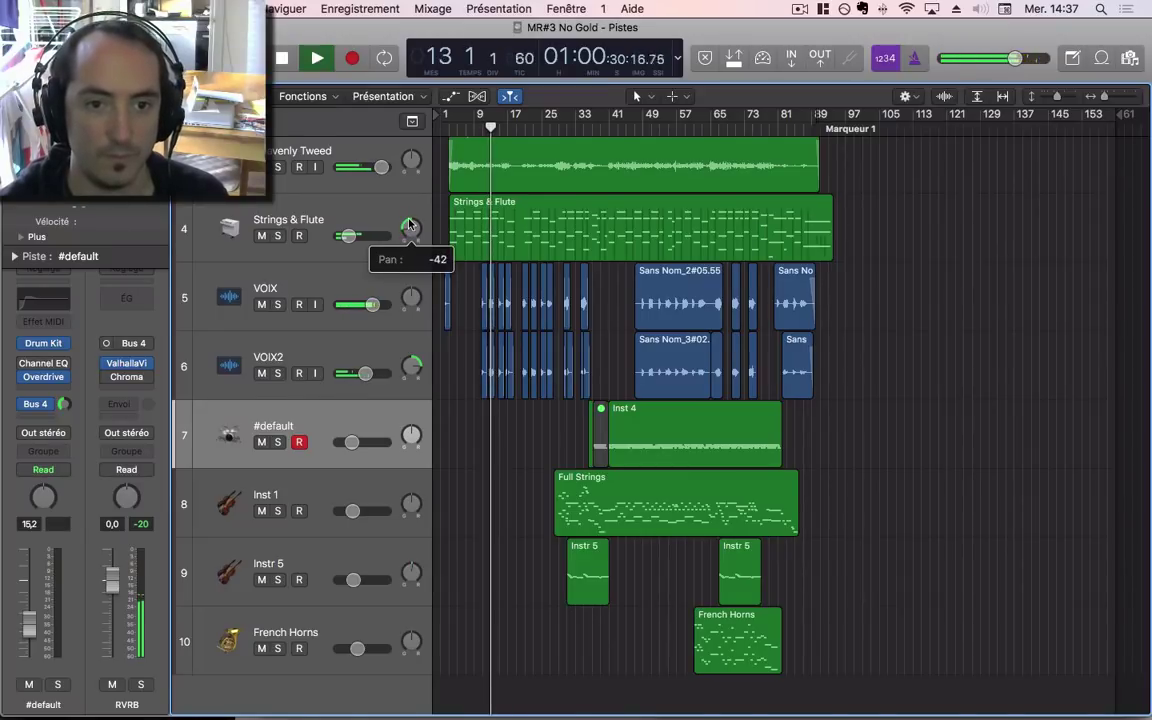
{"action": "left_click", "coordinate": [379, 273]}
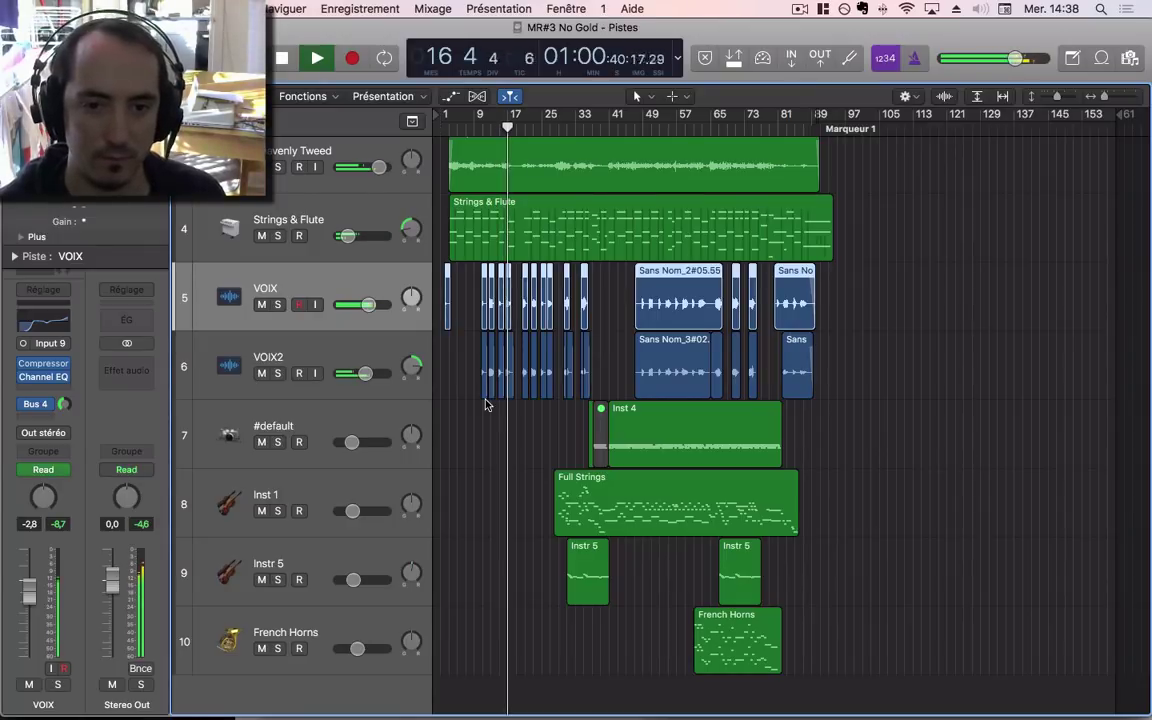
{"action": "key", "text": "space"}
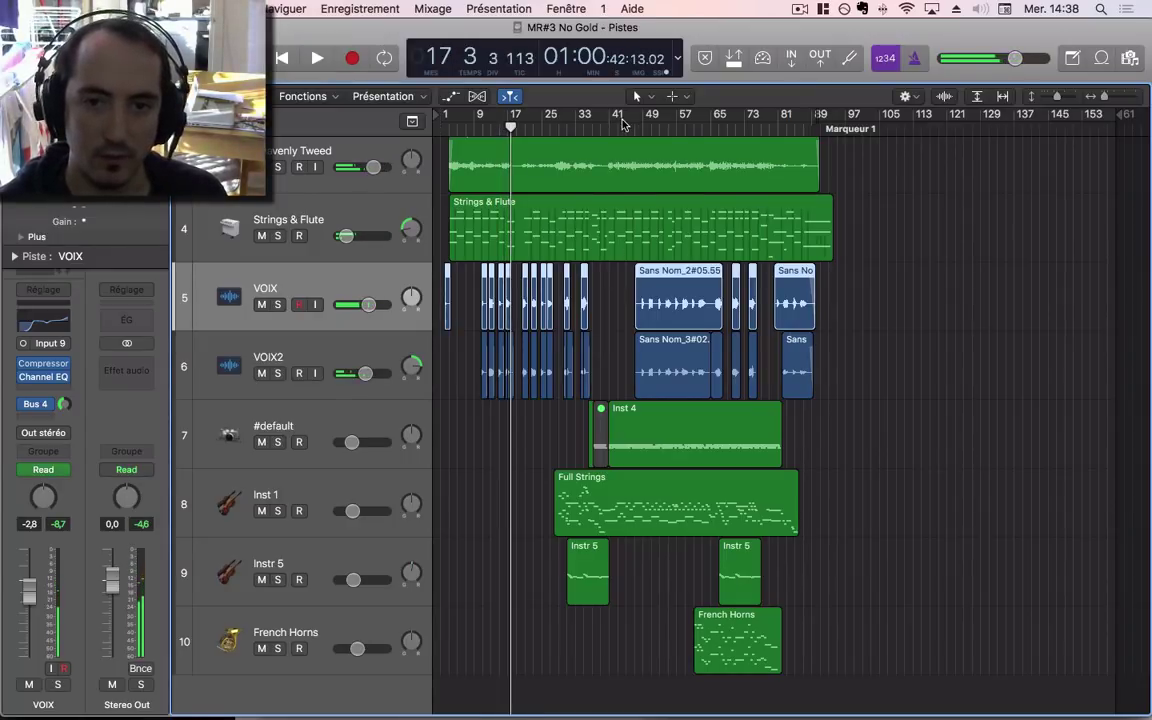
Step: Play the full arrangement from about bar 66 to hear the section with strings and French horns
{"action": "left_click", "coordinate": [634, 120]}
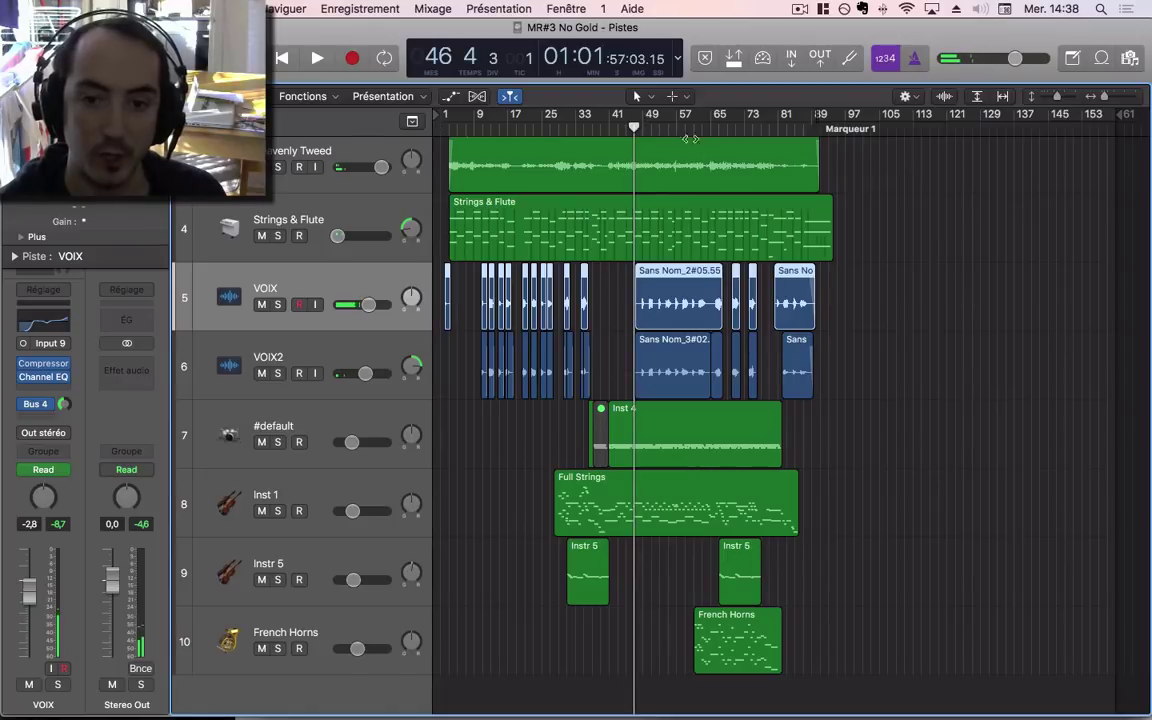
{"action": "left_click", "coordinate": [720, 122]}
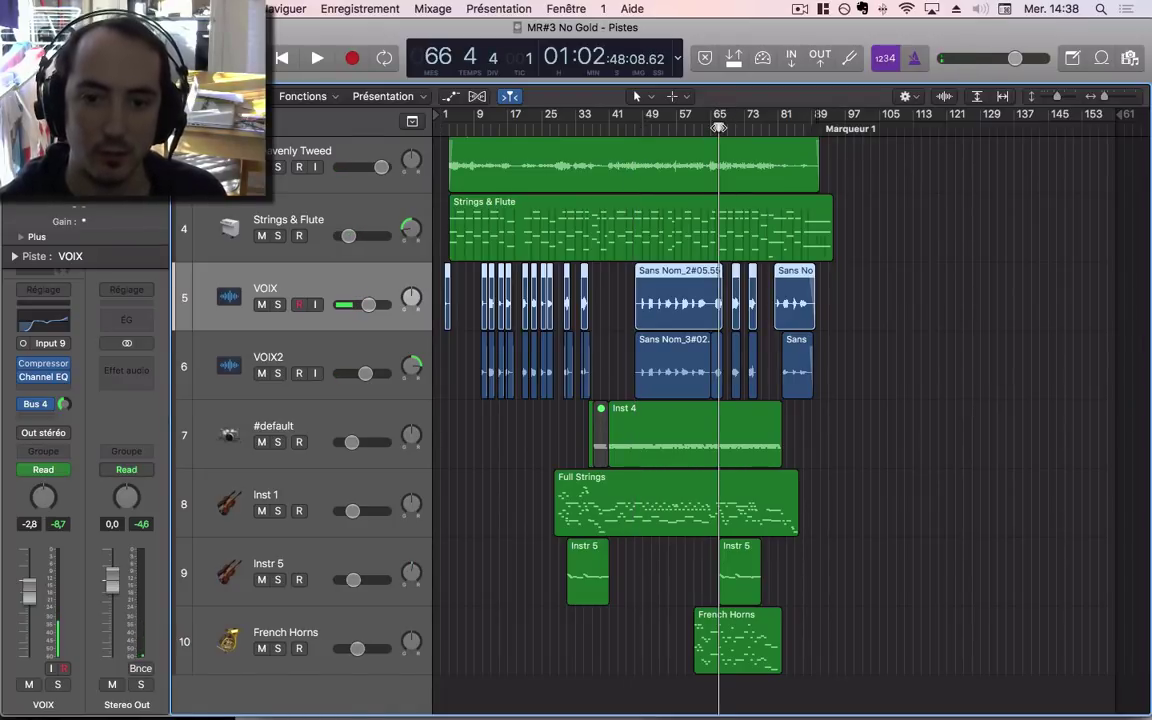
{"action": "key", "text": "space"}
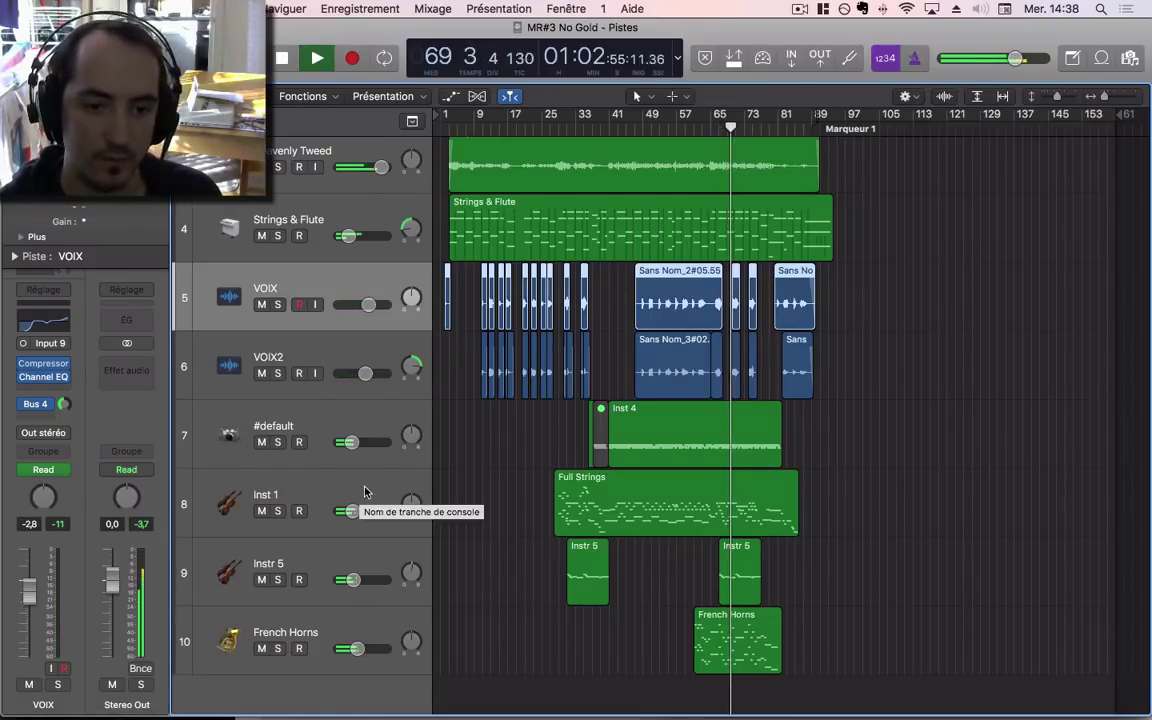
{"action": "key", "text": "space"}
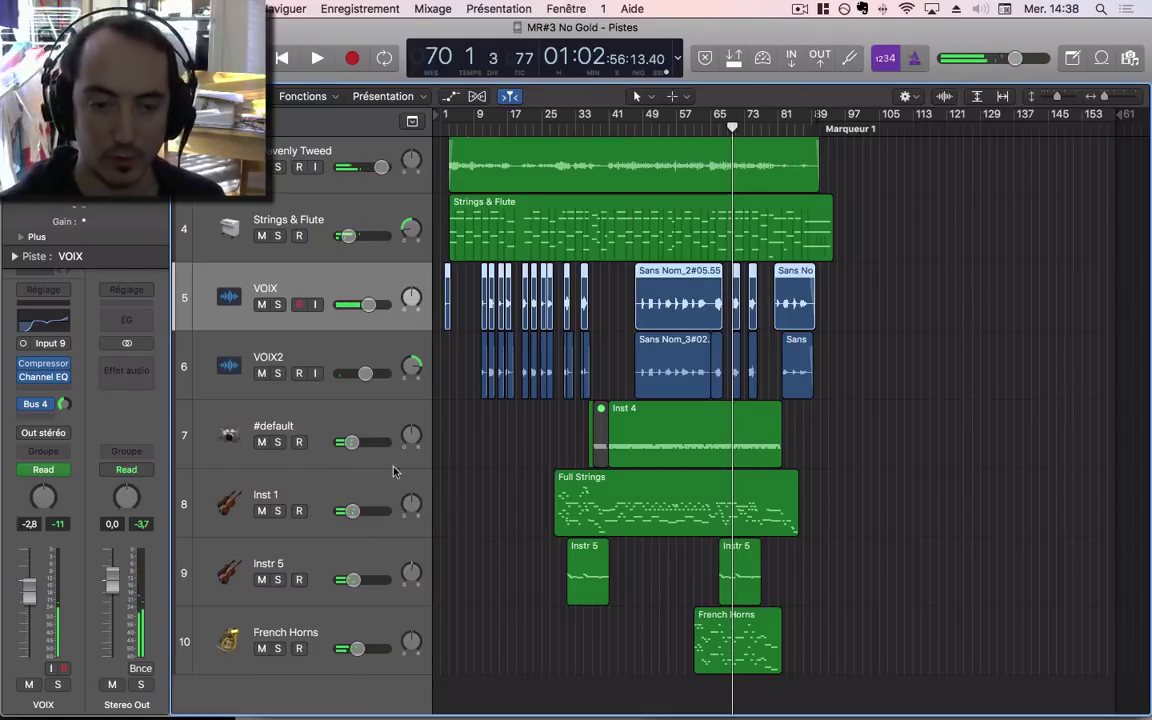
Step: Solo the Heavenly Tweed guitar track and listen to it from bar 70
{"action": "key", "text": "z"}
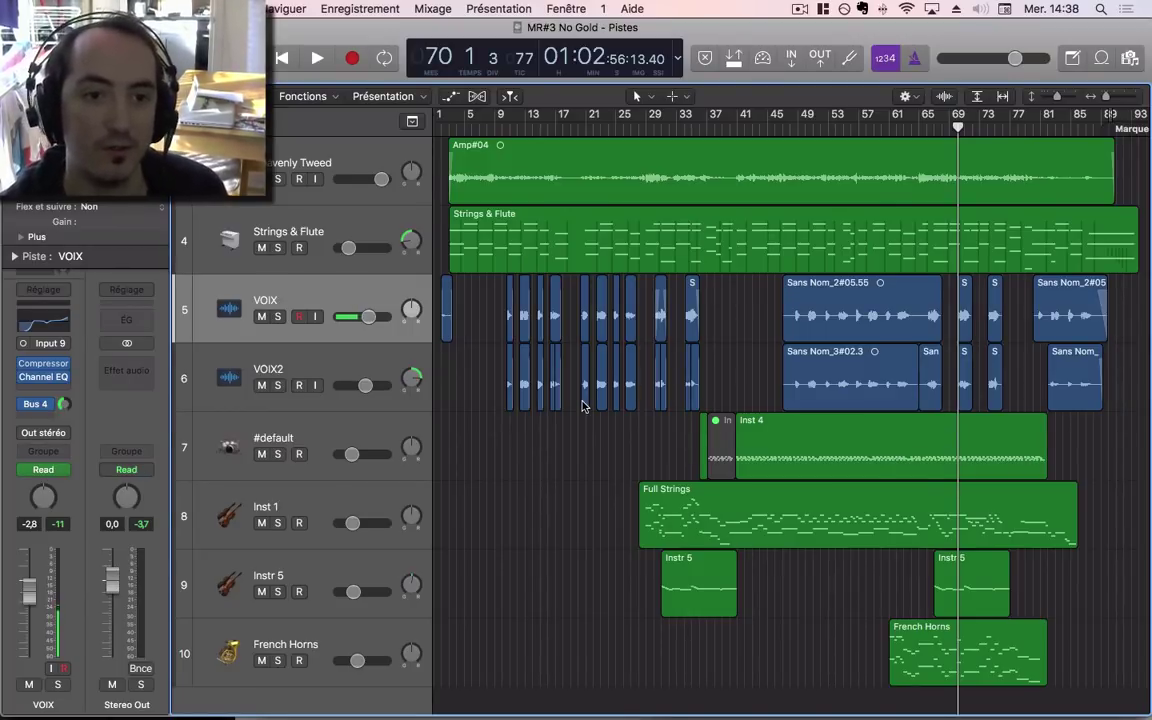
{"action": "left_click", "coordinate": [366, 164]}
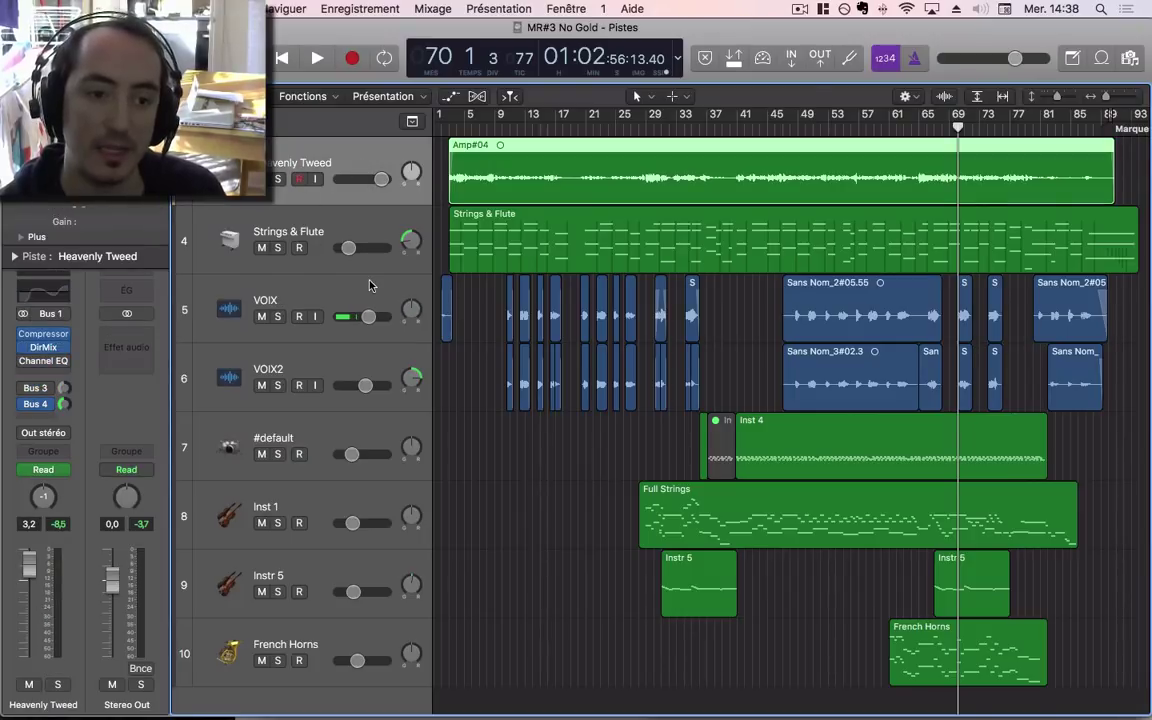
{"action": "key", "text": "s"}
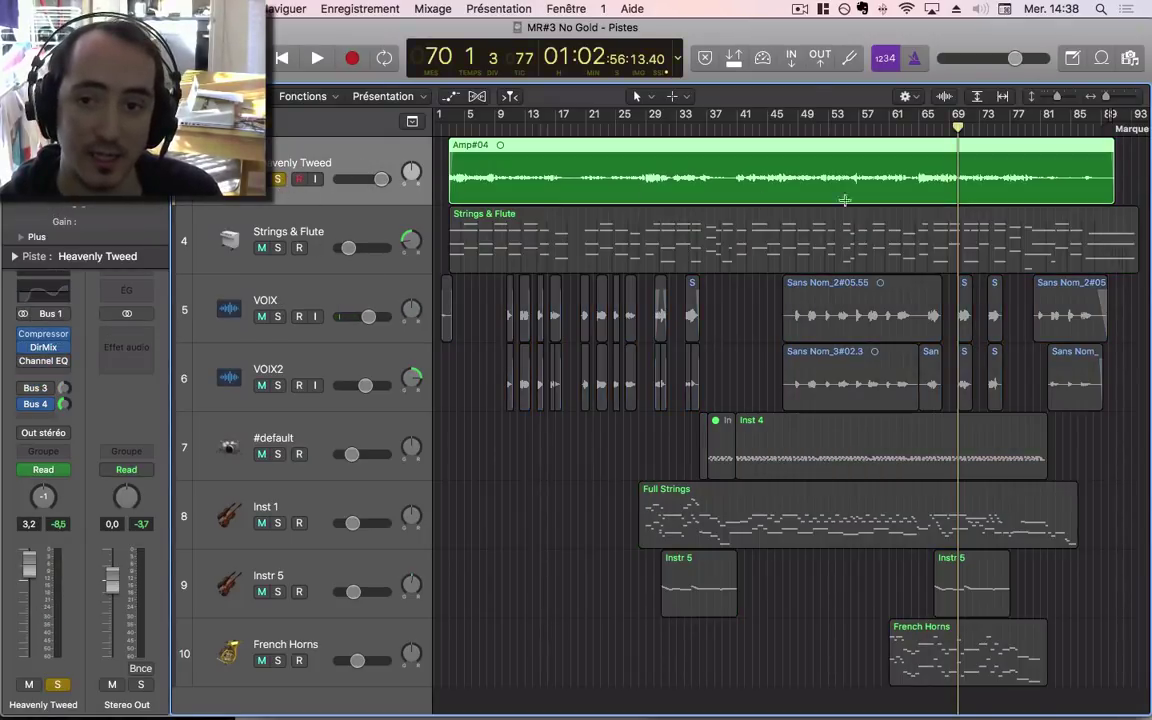
{"action": "key", "text": "space"}
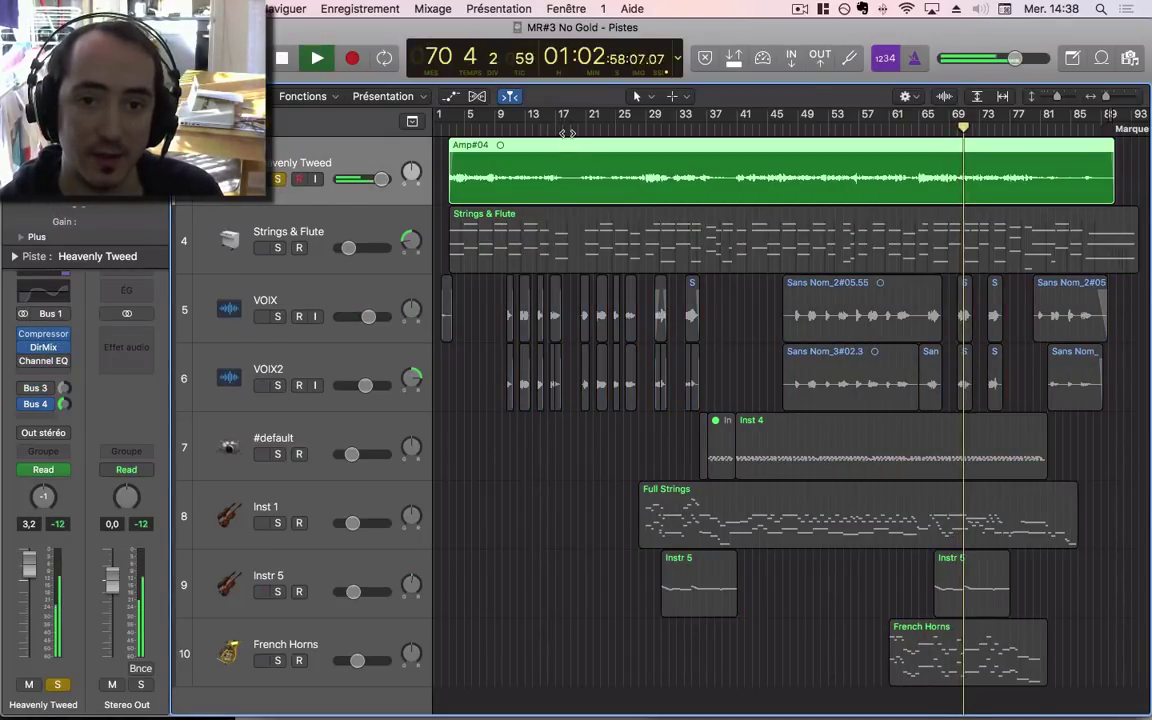
{"action": "key", "text": "space"}
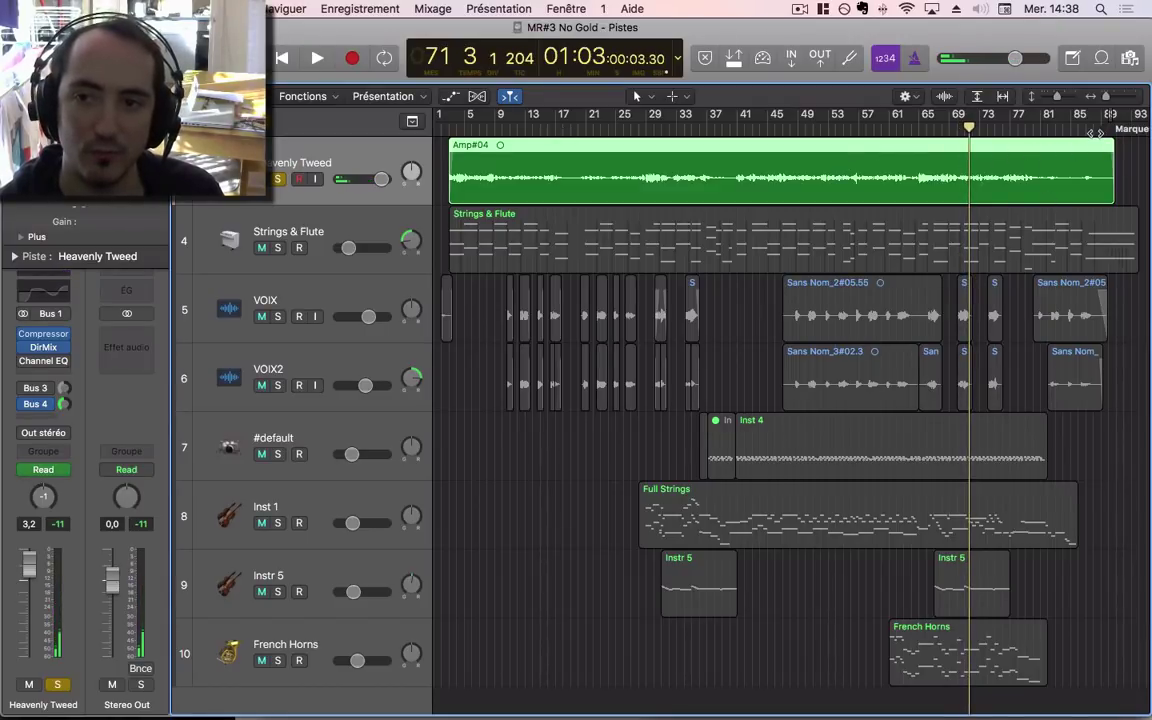
Step: Play the soloed Heavenly Tweed track near its ending, around bar 90
{"action": "left_click", "coordinate": [1096, 132]}
{"action": "key", "text": "space"}
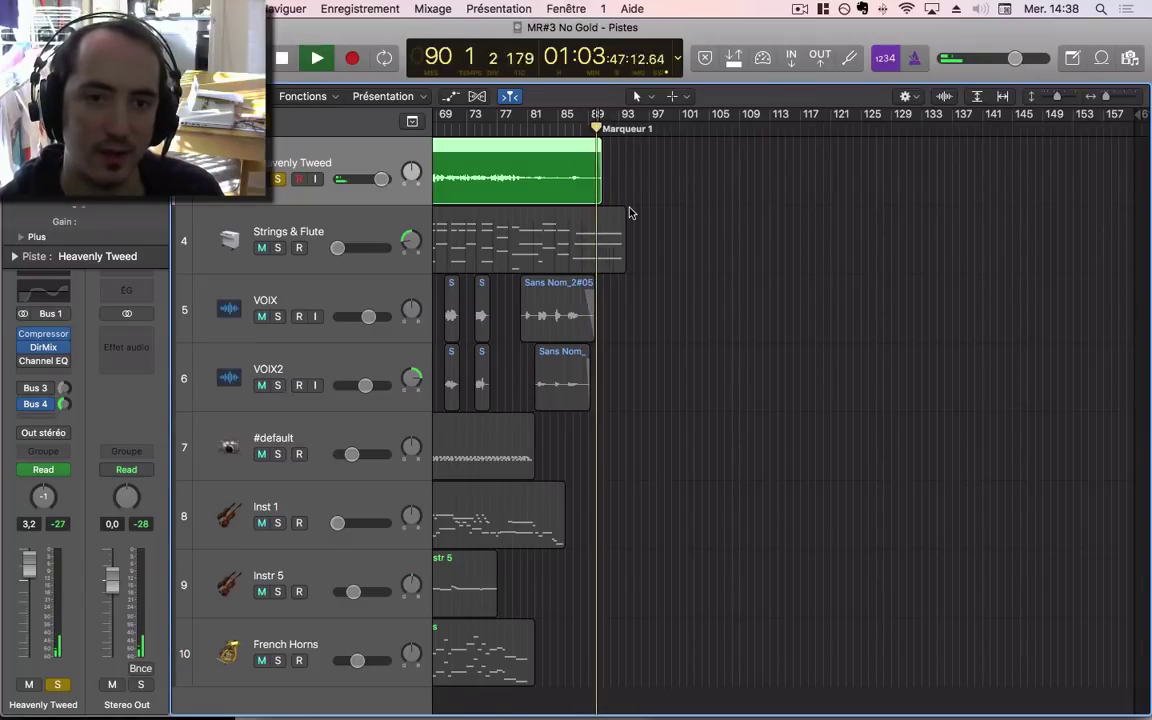
{"action": "key", "text": "space"}
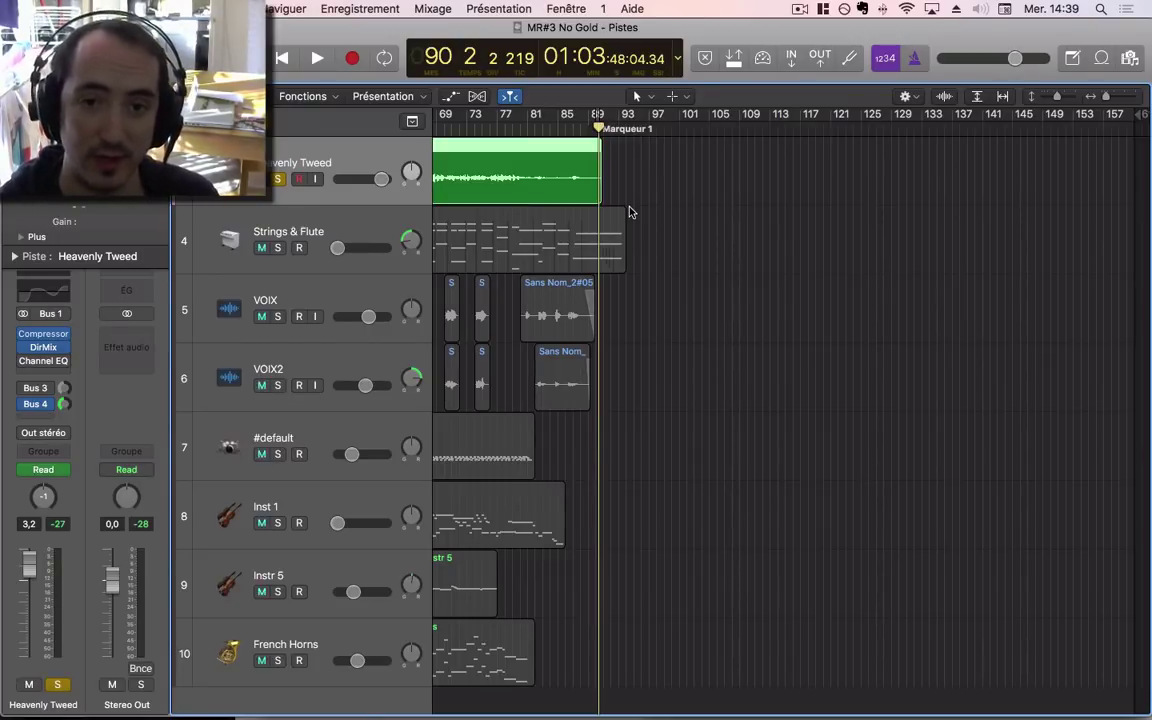
Step: Enable cycle mode and loop a short range within bar 90, at the end of the Heavenly Tweed region
{"action": "key", "text": "c"}
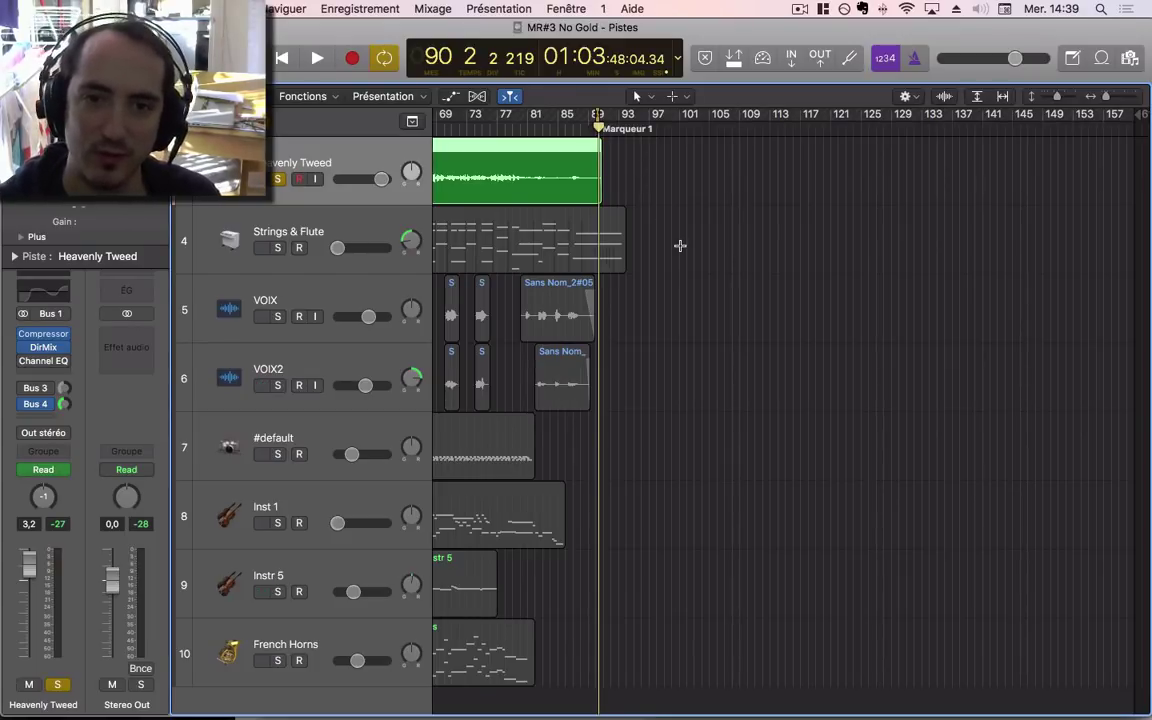
{"action": "key", "text": "super+Right"}
{"action": "left_click_drag", "start_coordinate": [540, 117], "coordinate": [579, 120]}
{"action": "key", "text": "space"}
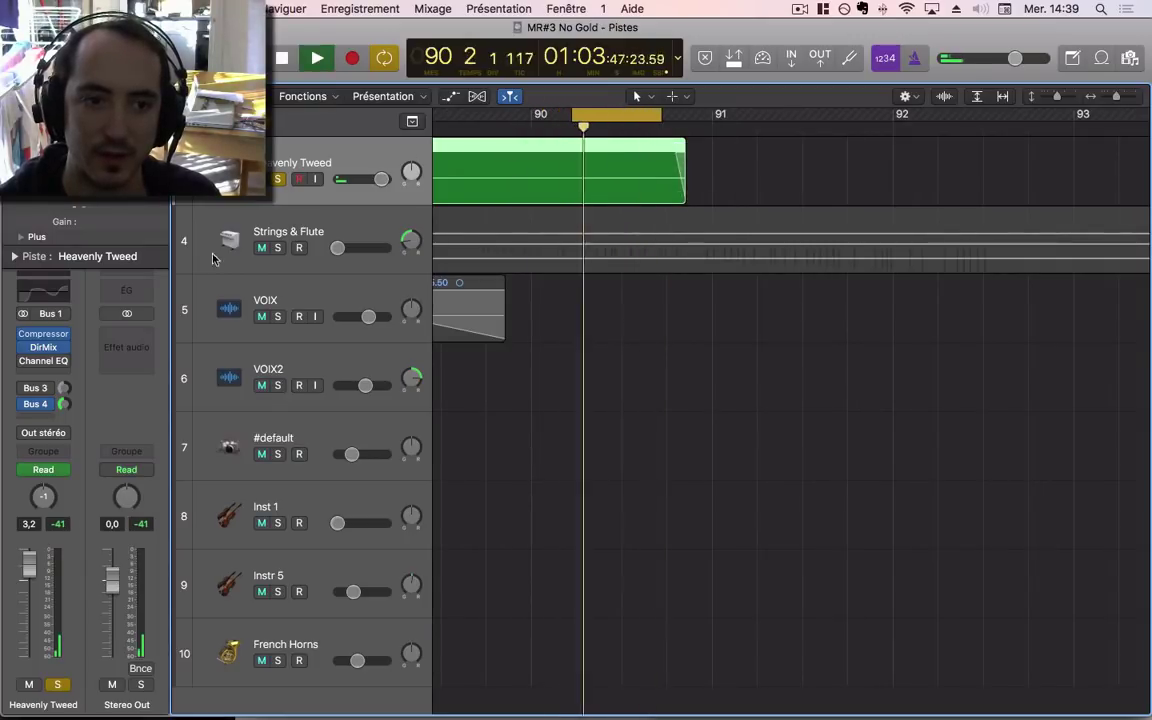
Step: Insert a second Channel EQ on the Heavenly Tweed track and move its window clear of the channel strip
{"action": "left_click", "coordinate": [60, 360]}
{"action": "mouse_move", "coordinate": [150, 363]}
{"action": "left_click", "coordinate": [185, 362]}
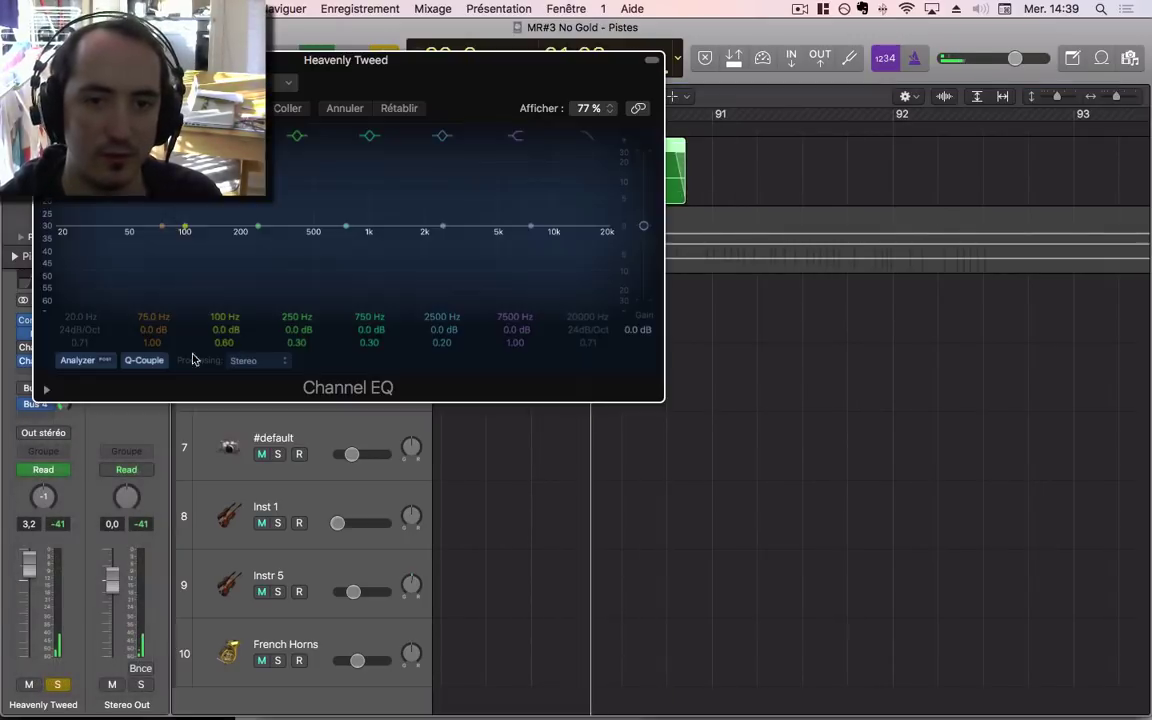
{"action": "left_click_drag", "start_coordinate": [443, 82], "coordinate": [666, 201]}
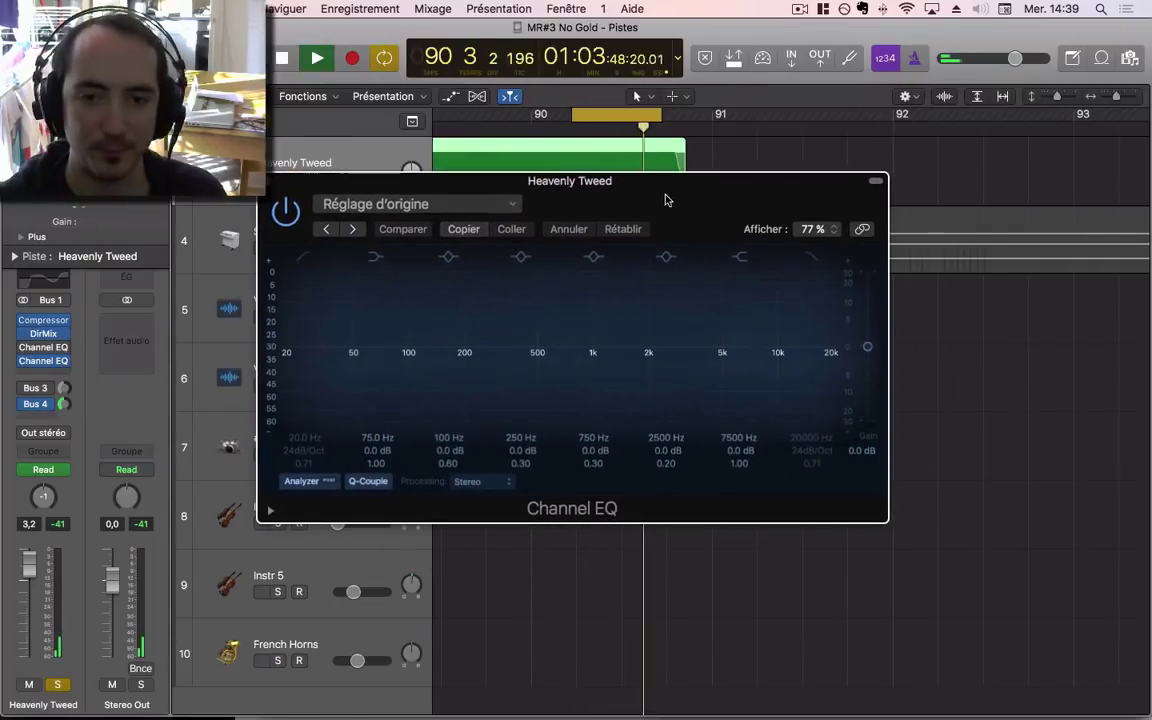
Step: Raise the Channel EQ's master gain to +15 dB, try moving the 250 Hz band to 335 Hz, and disable that band
{"action": "left_click_drag", "start_coordinate": [867, 347], "coordinate": [868, 303]}
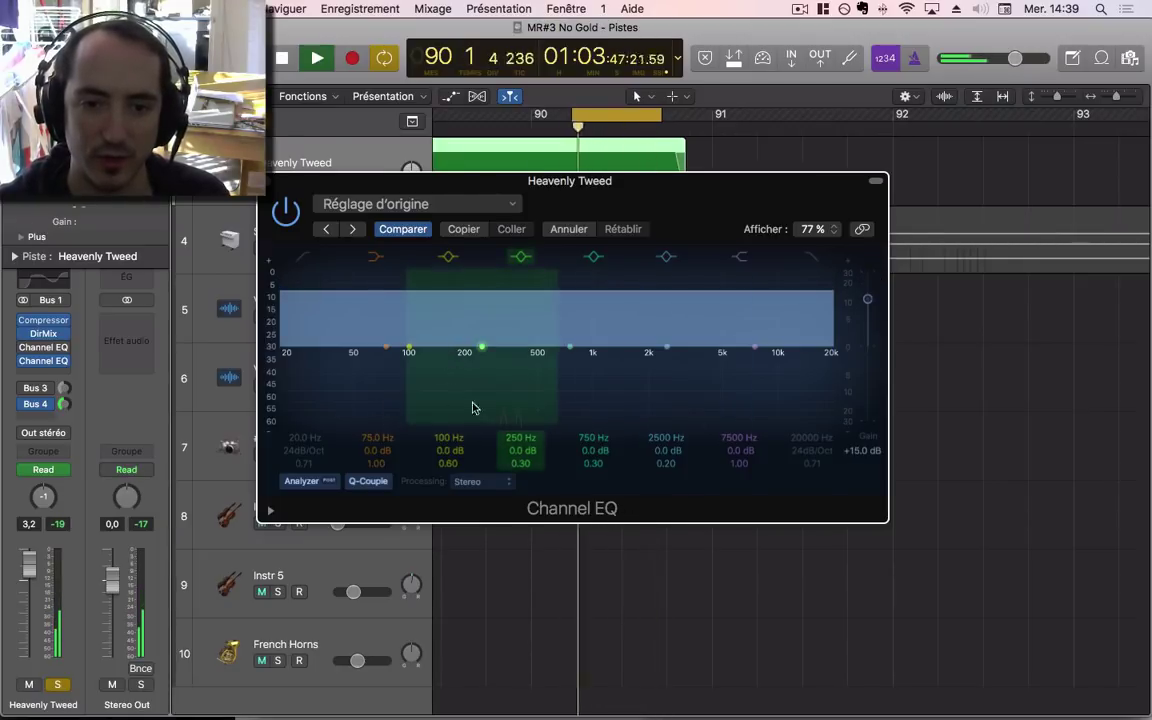
{"action": "left_click_drag", "start_coordinate": [482, 350], "coordinate": [506, 333]}
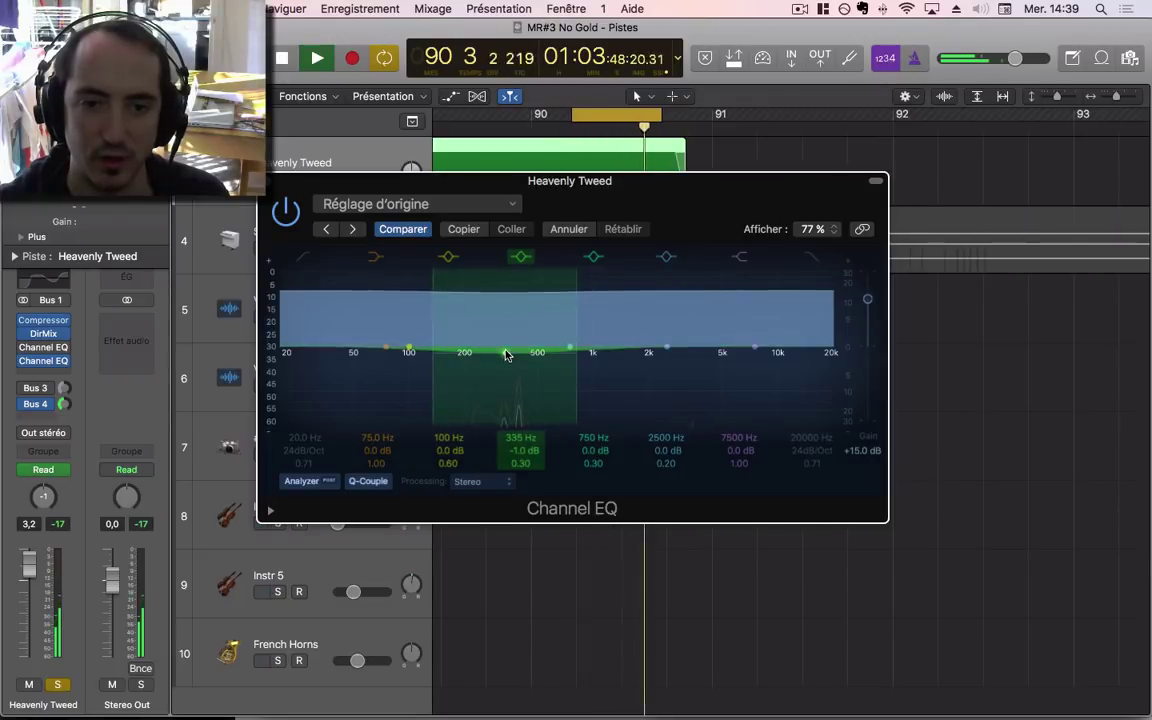
{"action": "left_click", "coordinate": [520, 257]}
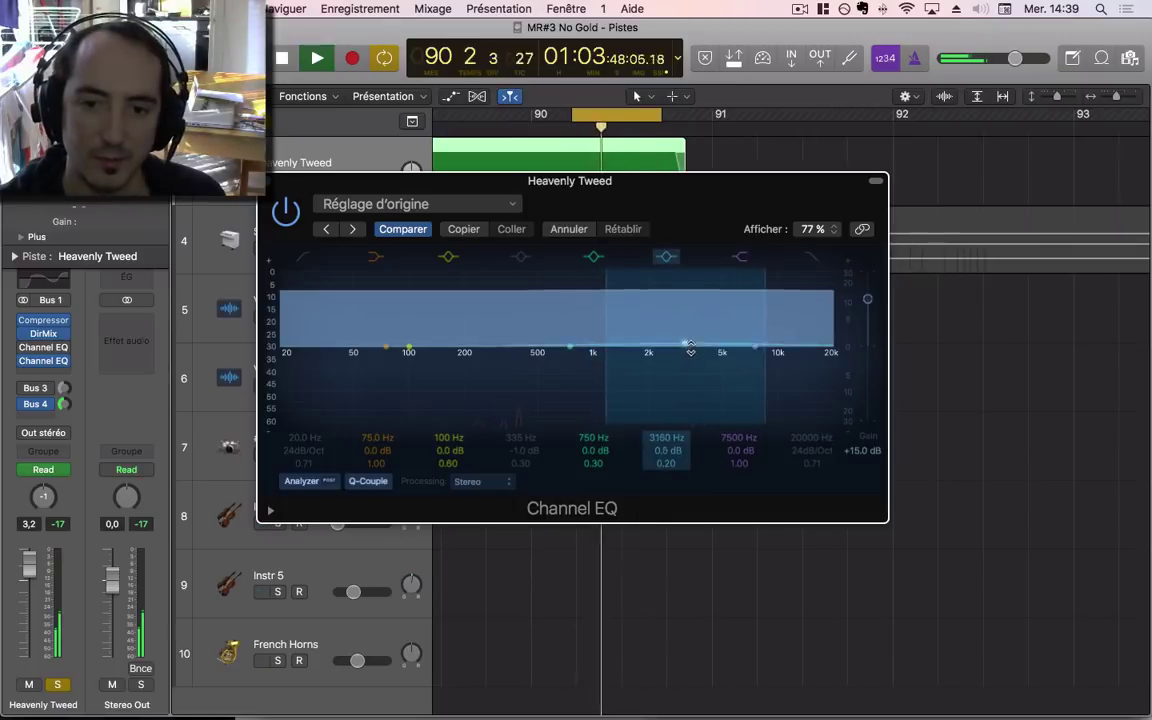
Step: Move the 2500 Hz band to 3300 Hz with a +11.5 dB boost and reset the EQ's master gain to 0 dB
{"action": "left_click_drag", "start_coordinate": [672, 352], "coordinate": [694, 312]}
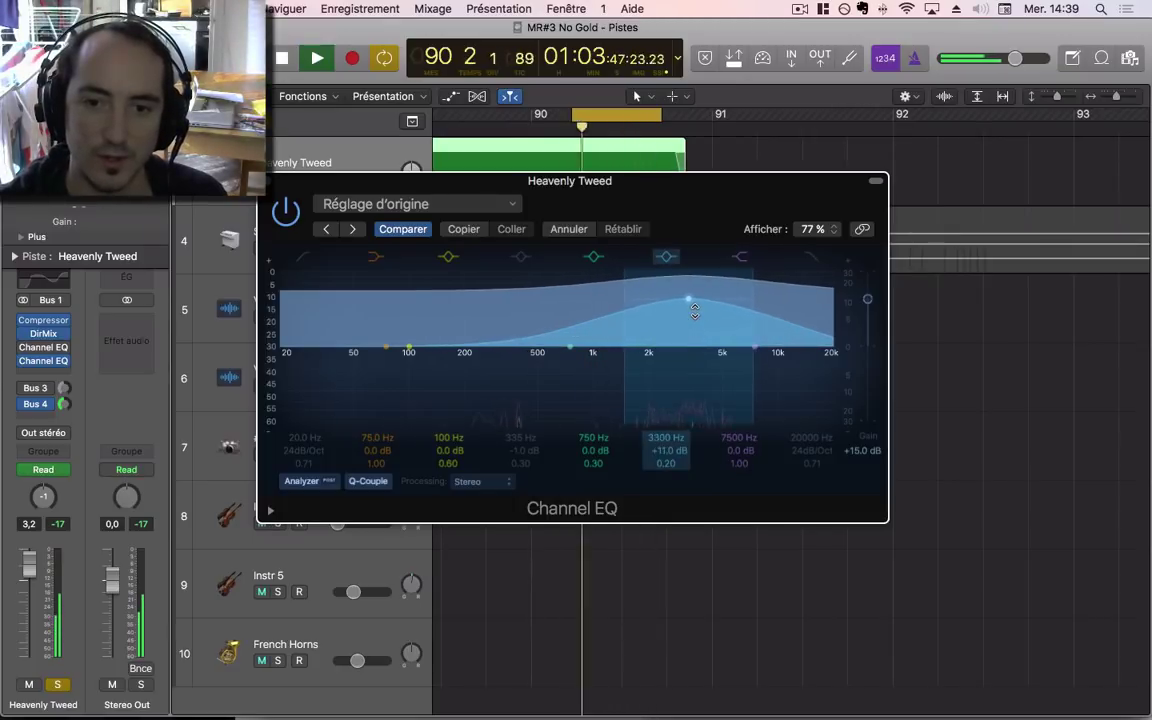
{"action": "left_click", "coordinate": [867, 300], "text": "alt"}
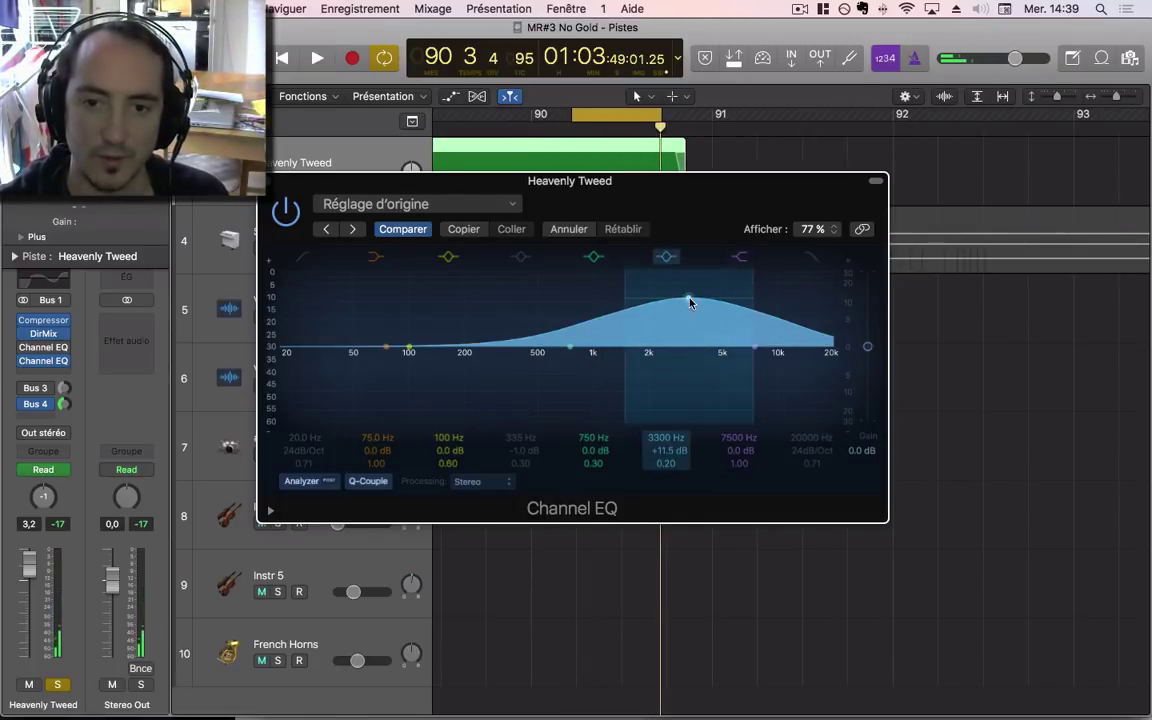
{"action": "key", "text": "space"}
Step: Compare the looped sound with the boosted 3300 Hz band switched off and on
{"action": "left_click", "coordinate": [667, 257]}
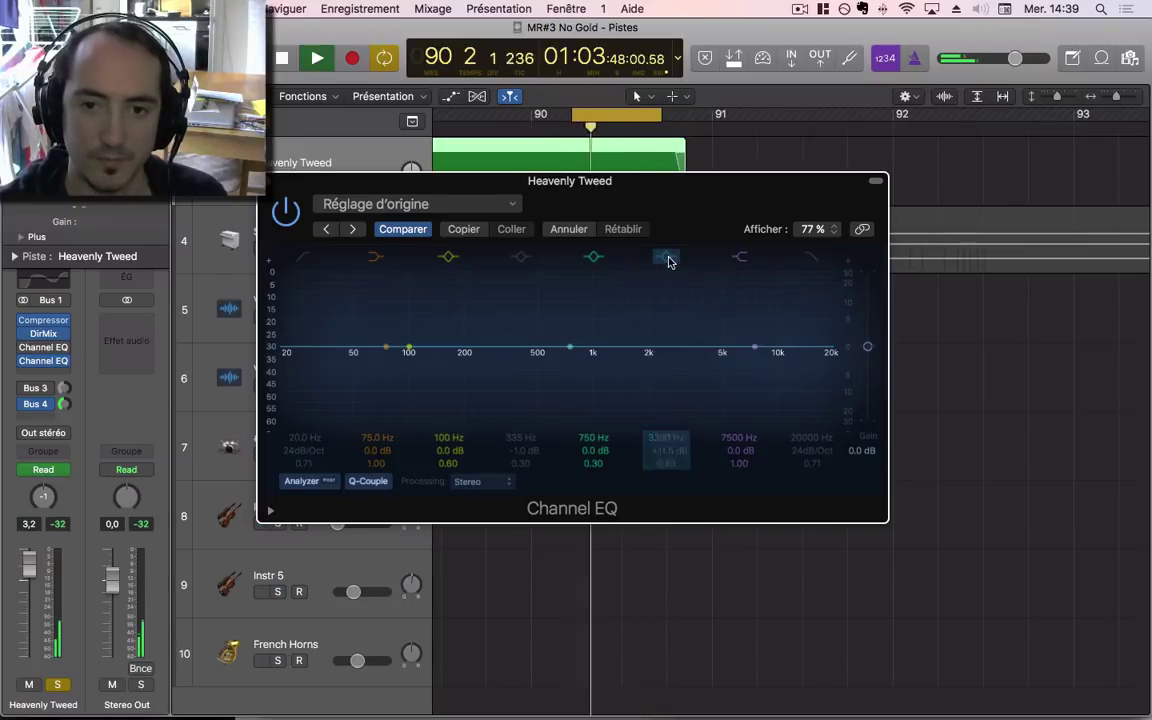
{"action": "left_click", "coordinate": [667, 257]}
{"action": "left_click", "coordinate": [667, 257]}
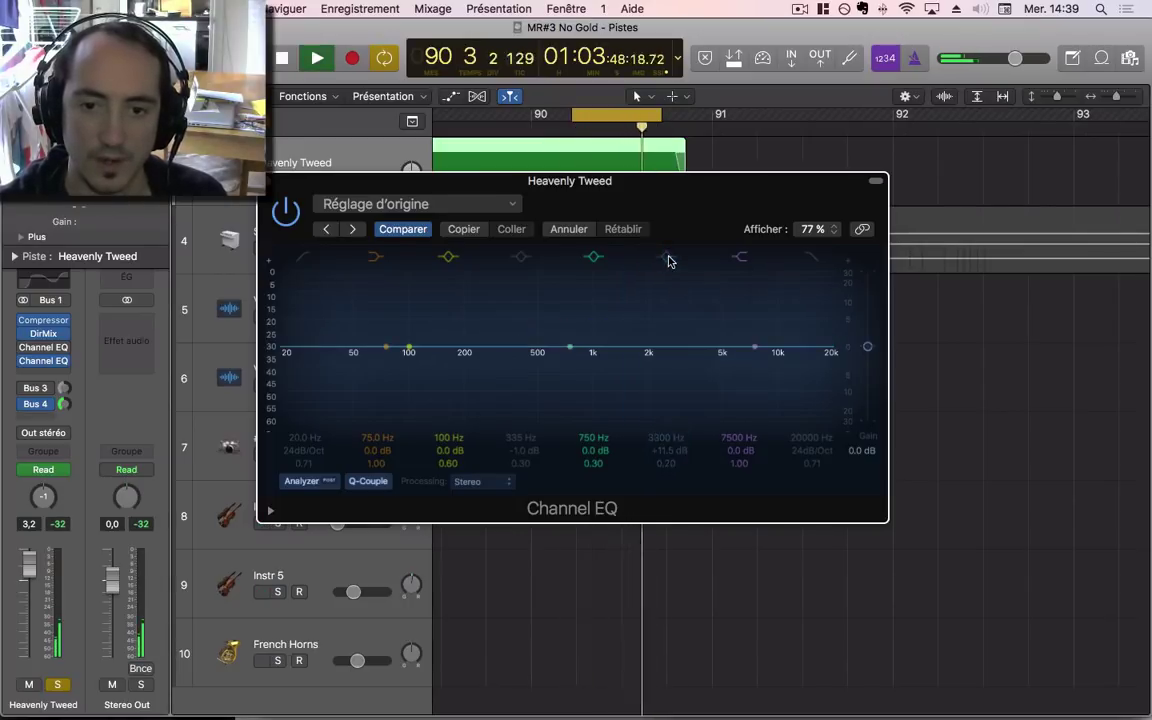
{"action": "left_click", "coordinate": [667, 257]}
Step: Set the 3300 Hz band to -8.0 dB with a Q of 0.24, comparing the loop with the band off and on
{"action": "left_click_drag", "start_coordinate": [667, 451], "coordinate": [667, 520]}
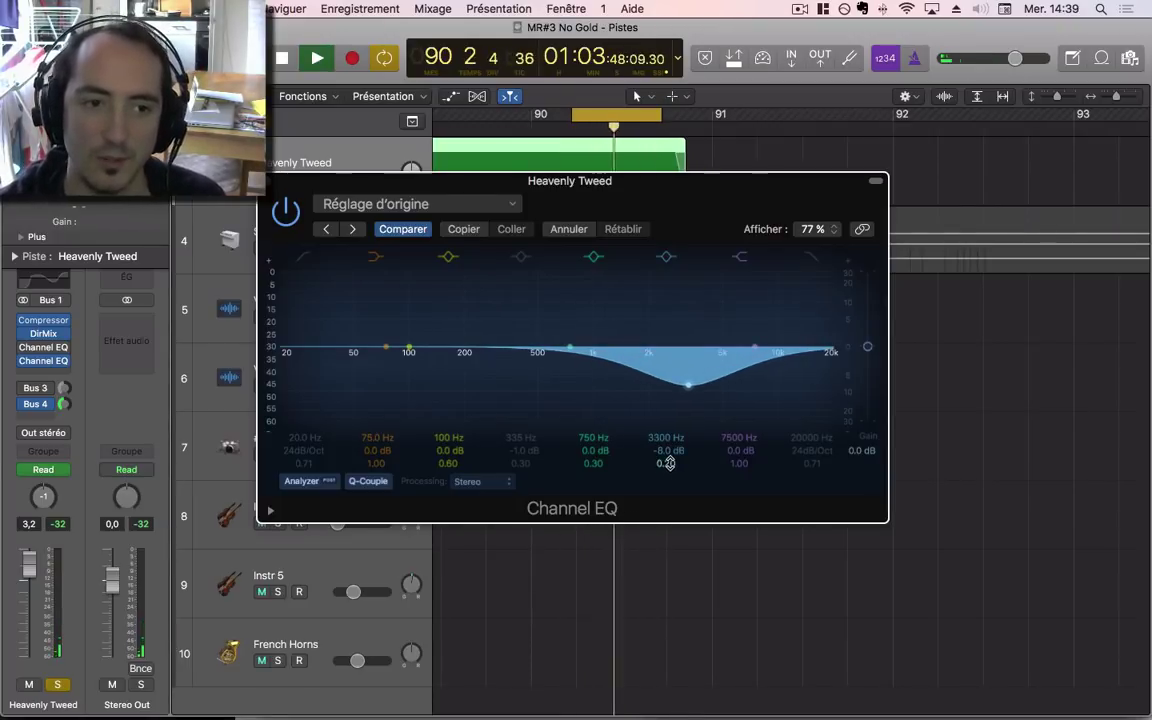
{"action": "left_click_drag", "start_coordinate": [666, 464], "coordinate": [666, 472]}
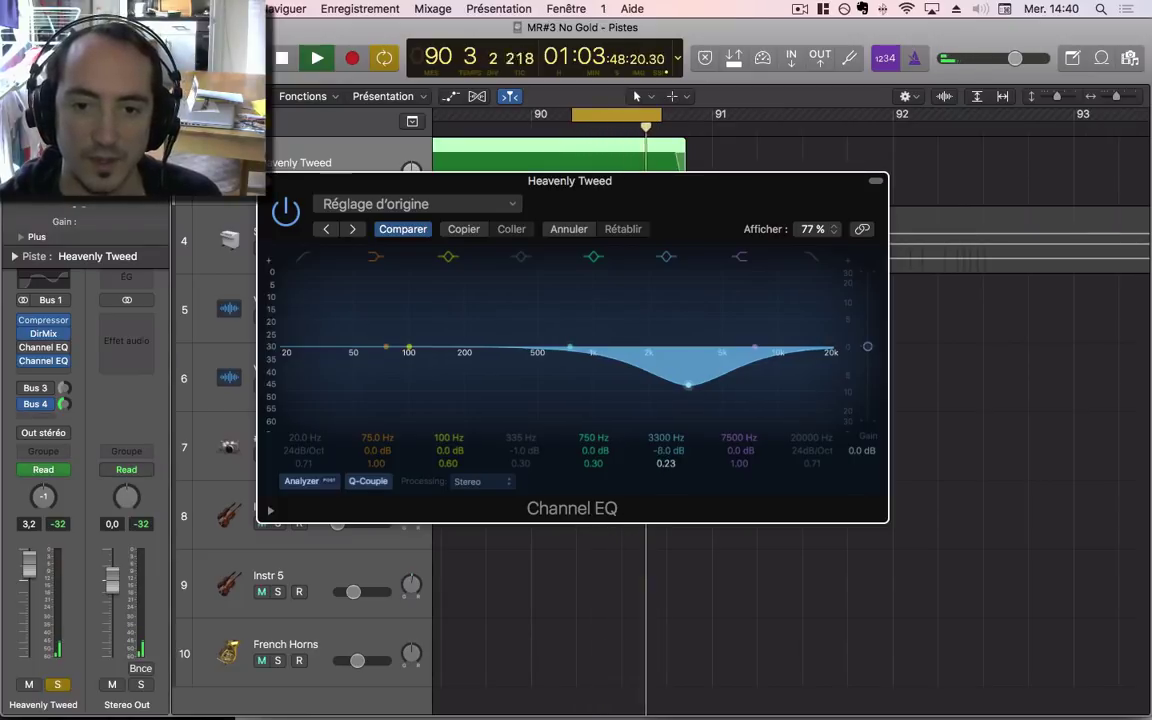
{"action": "left_click", "coordinate": [665, 257]}
{"action": "left_click", "coordinate": [665, 258]}
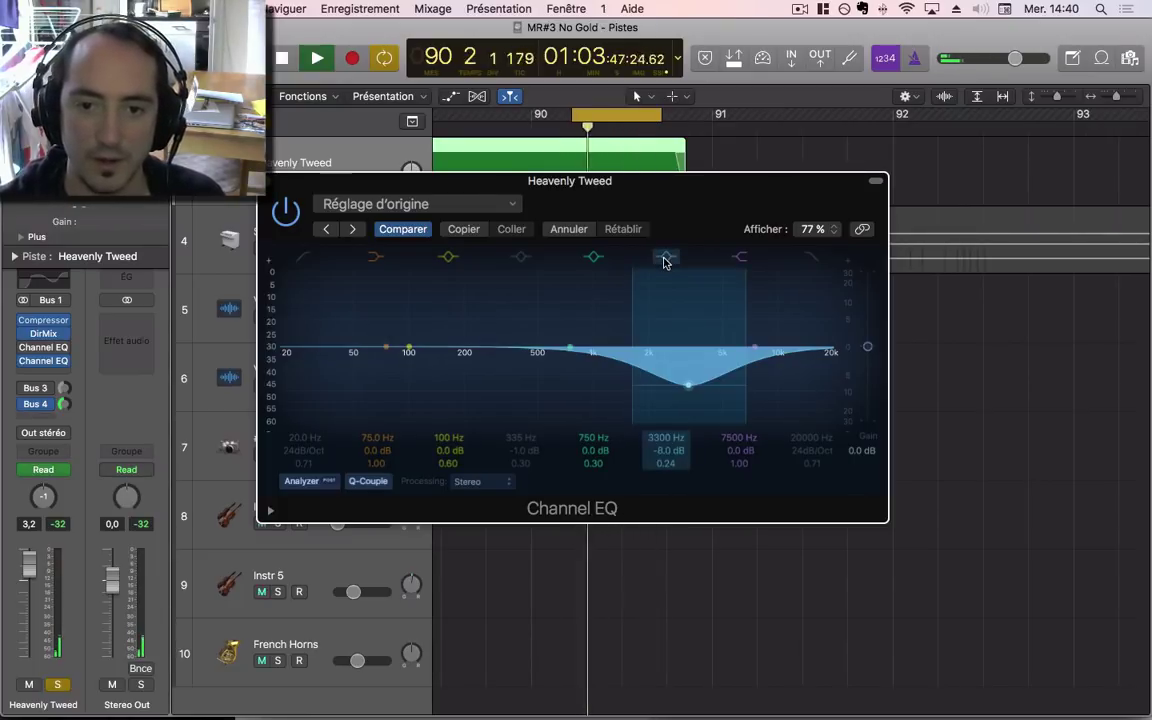
{"action": "left_click", "coordinate": [665, 258]}
{"action": "left_click", "coordinate": [665, 258]}
{"action": "key", "text": "space"}
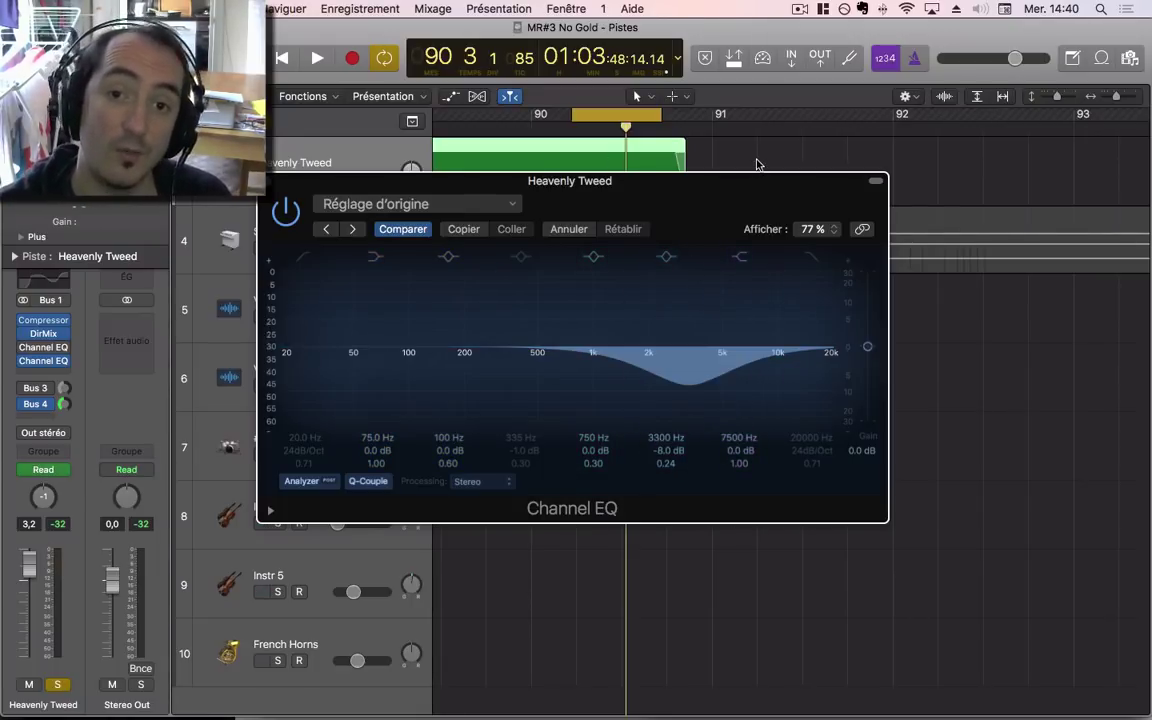
Step: Turn off cycle mode, fit the whole arrangement in view, and move the EQ window below the Heavenly Tweed track
{"action": "key", "text": "super+Left"}
{"action": "key", "text": "super+Left"}
{"action": "left_click_drag", "start_coordinate": [625, 178], "coordinate": [694, 328]}
{"action": "scroll", "coordinate": [808, 204], "scroll_direction": "left", "scroll_amount": 10}
{"action": "key", "text": "c"}
{"action": "key", "text": "z"}
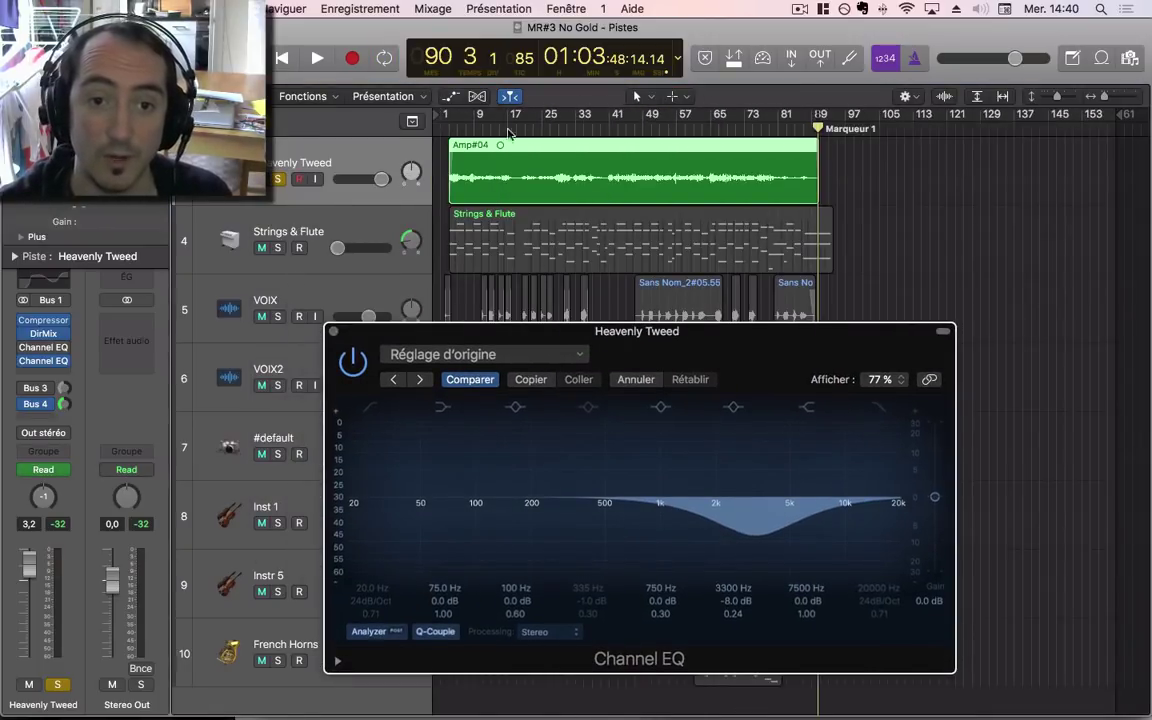
Step: Play Heavenly Tweed from bar 10, bypass its new Channel EQ for comparison, and unsolo the track
{"action": "left_click", "coordinate": [477, 130]}
{"action": "key", "text": "space"}
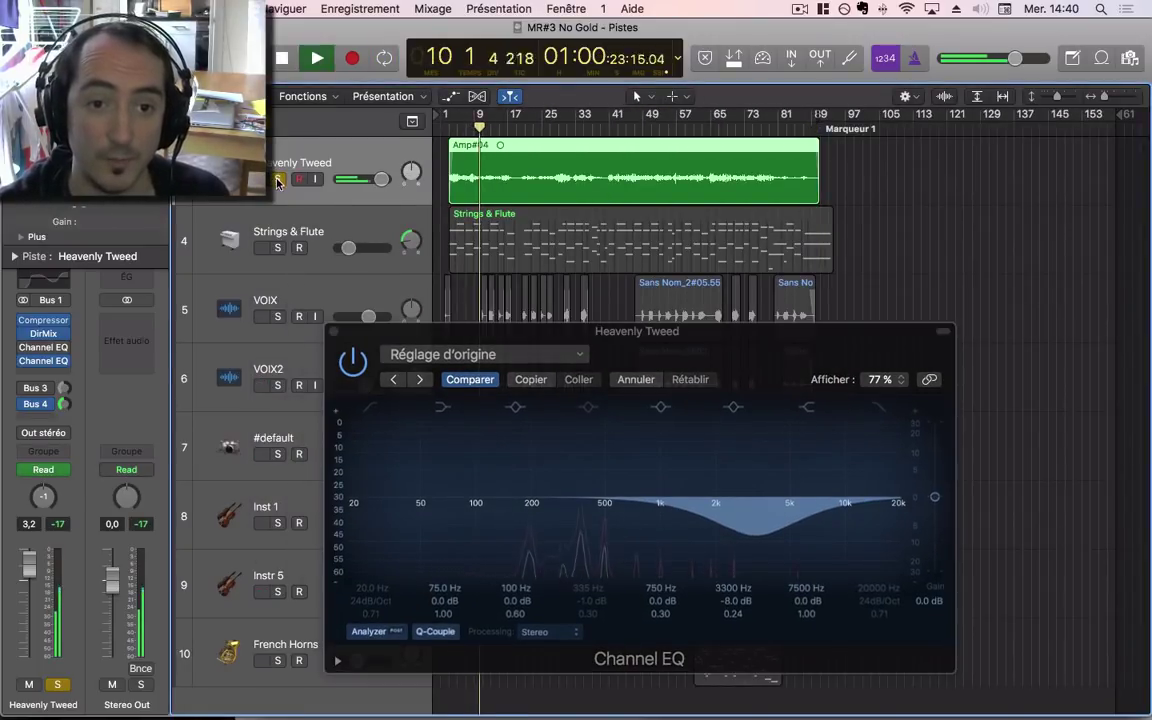
{"action": "left_click", "coordinate": [352, 358]}
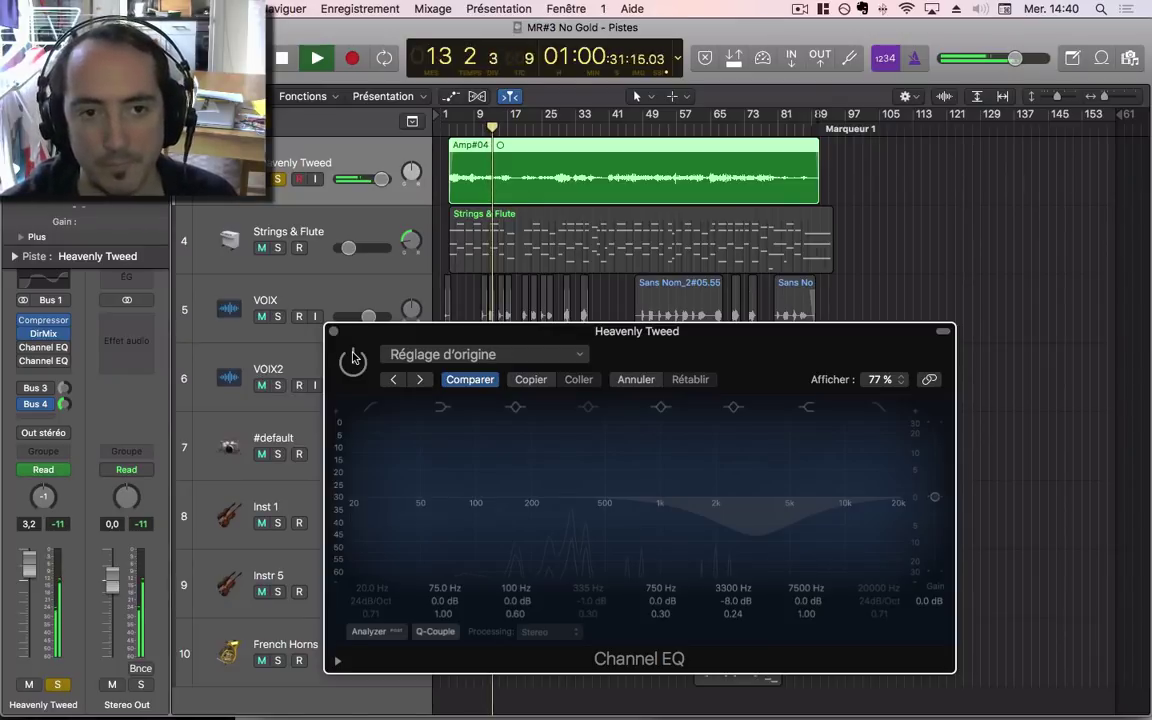
{"action": "key", "text": "space"}
{"action": "left_click", "coordinate": [279, 179]}
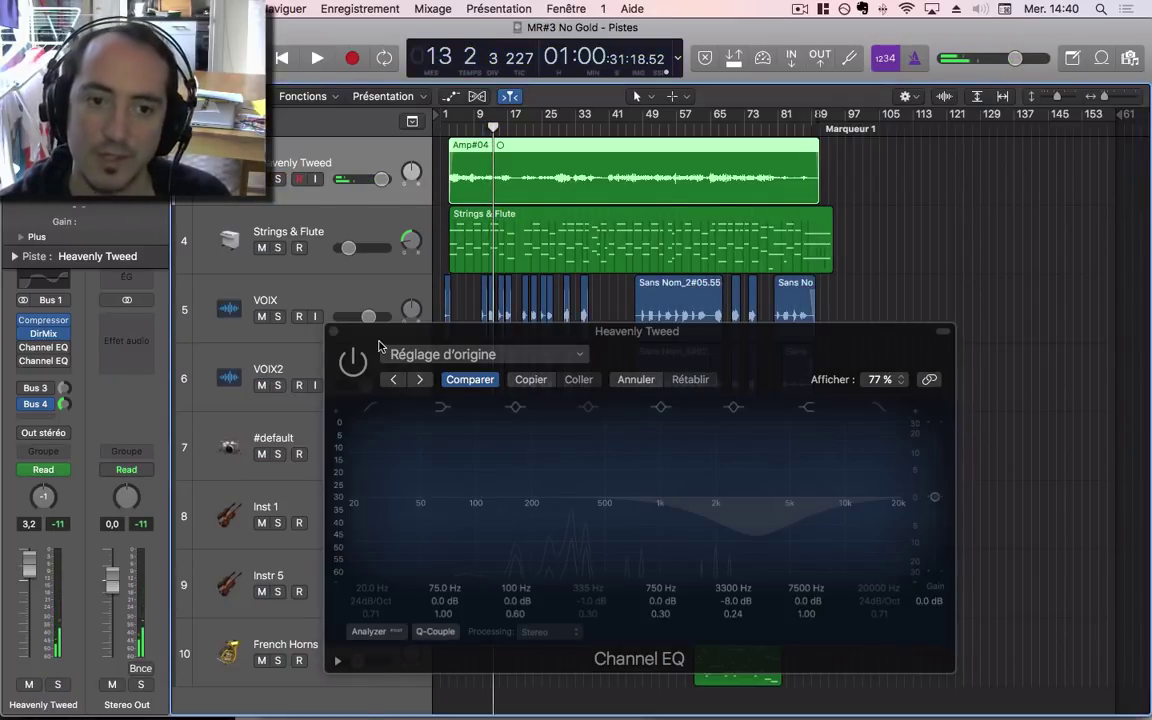
Step: Play the full mix with the second Channel EQ on Heavenly Tweed switched on, and bypass it again after stopping
{"action": "left_click", "coordinate": [354, 360]}
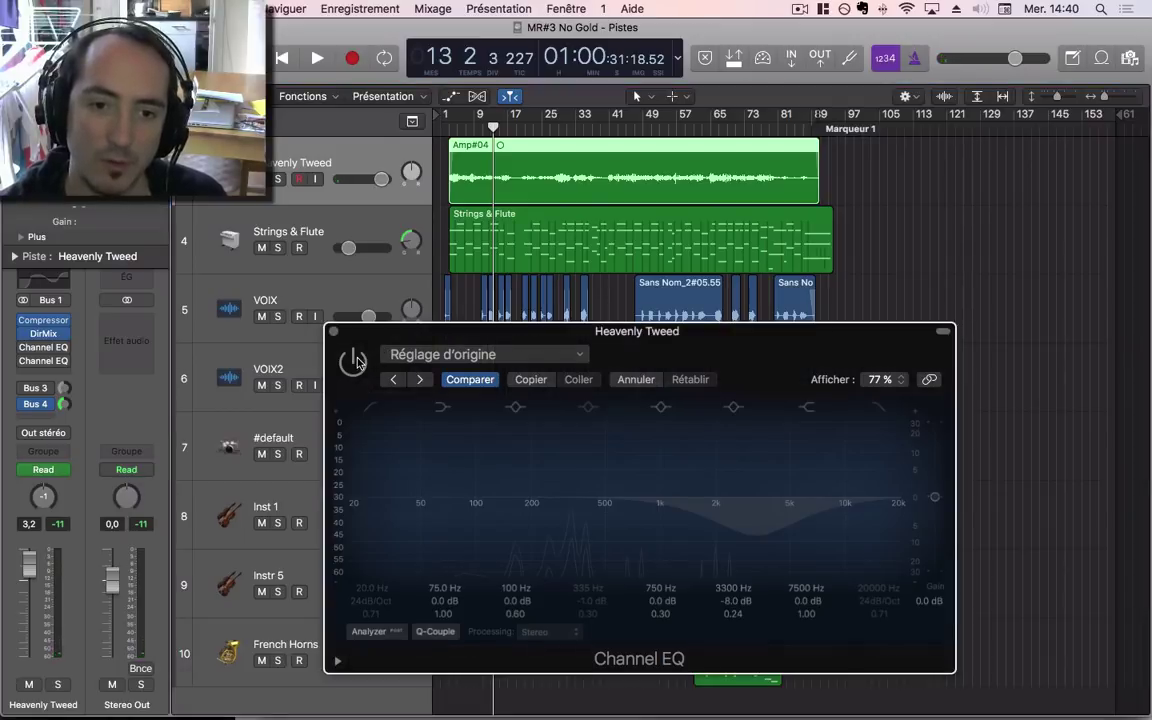
{"action": "key", "text": "space"}
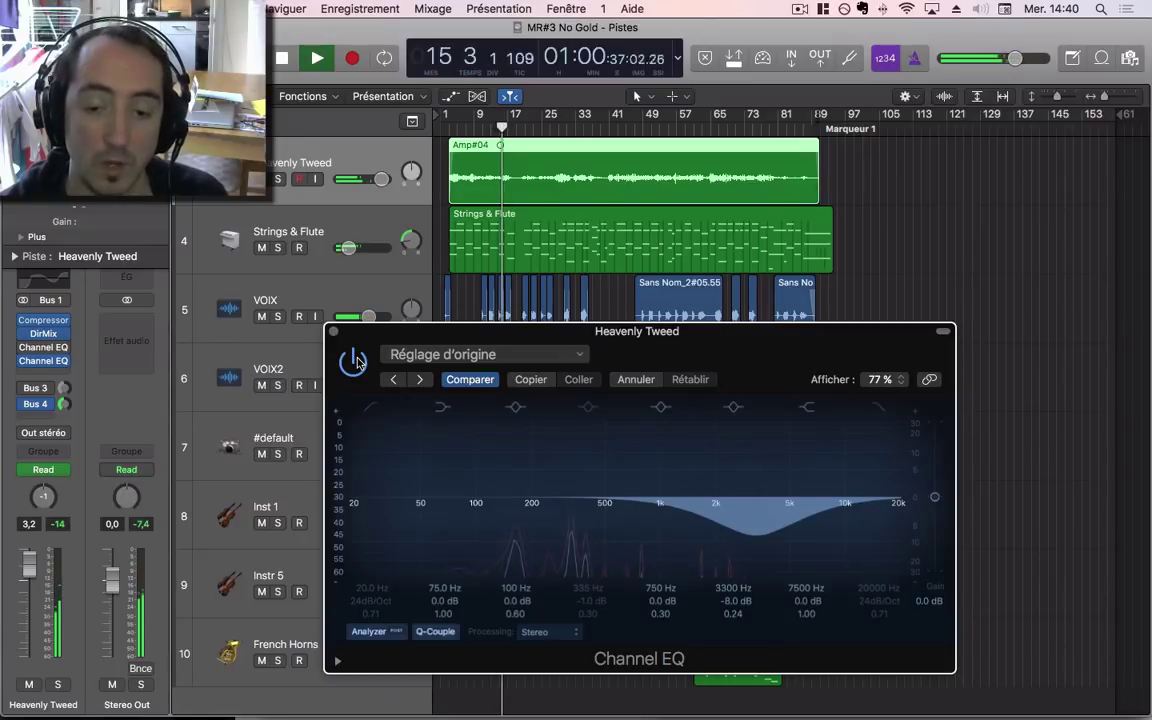
{"action": "key", "text": "space"}
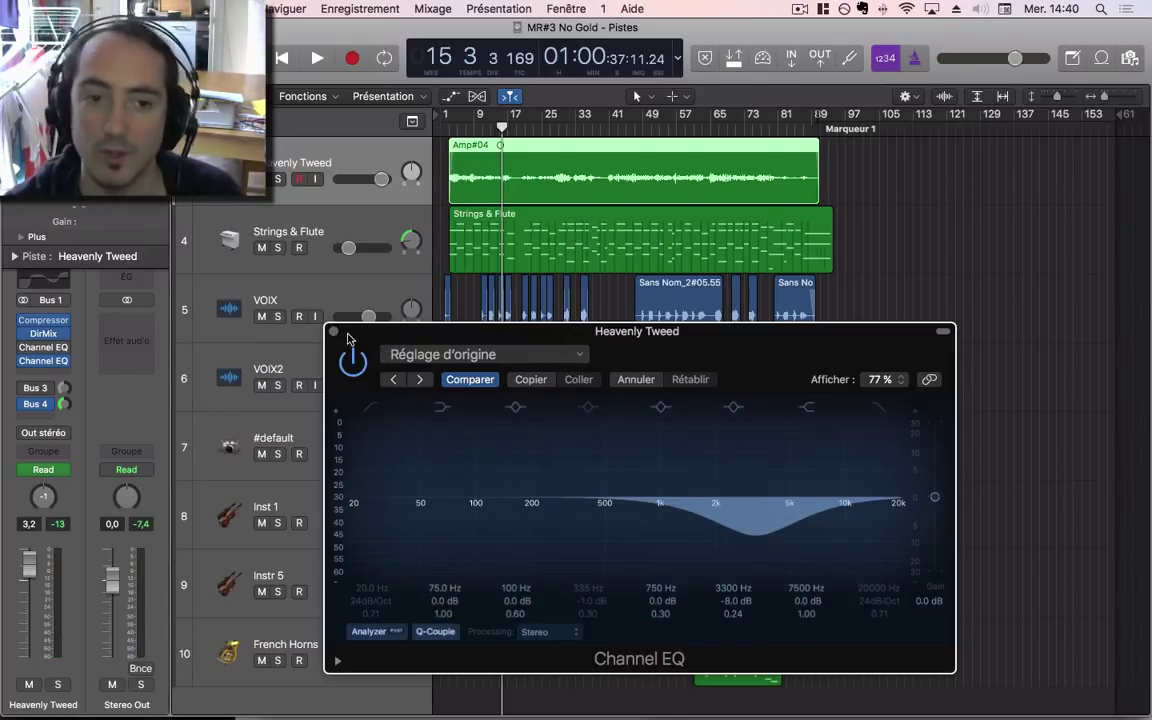
{"action": "left_click", "coordinate": [351, 359]}
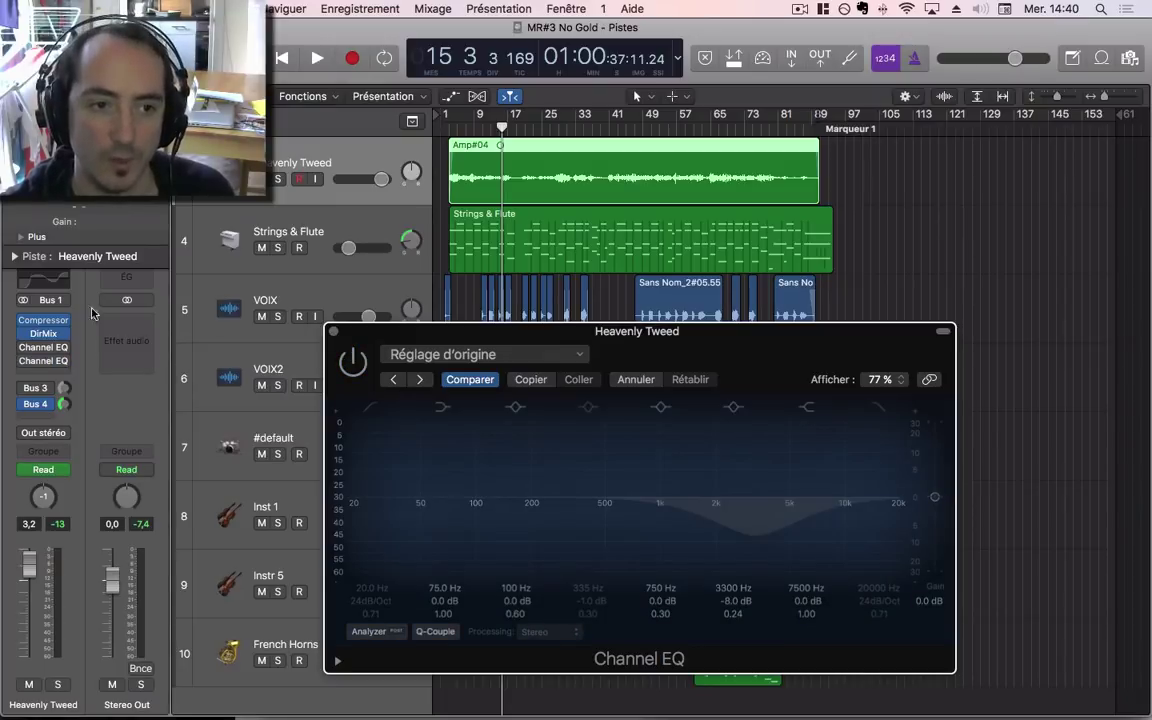
Step: Open the first Channel EQ on Heavenly Tweed, move its high shelf to 6600 Hz, and place the window below the track
{"action": "left_click", "coordinate": [45, 349]}
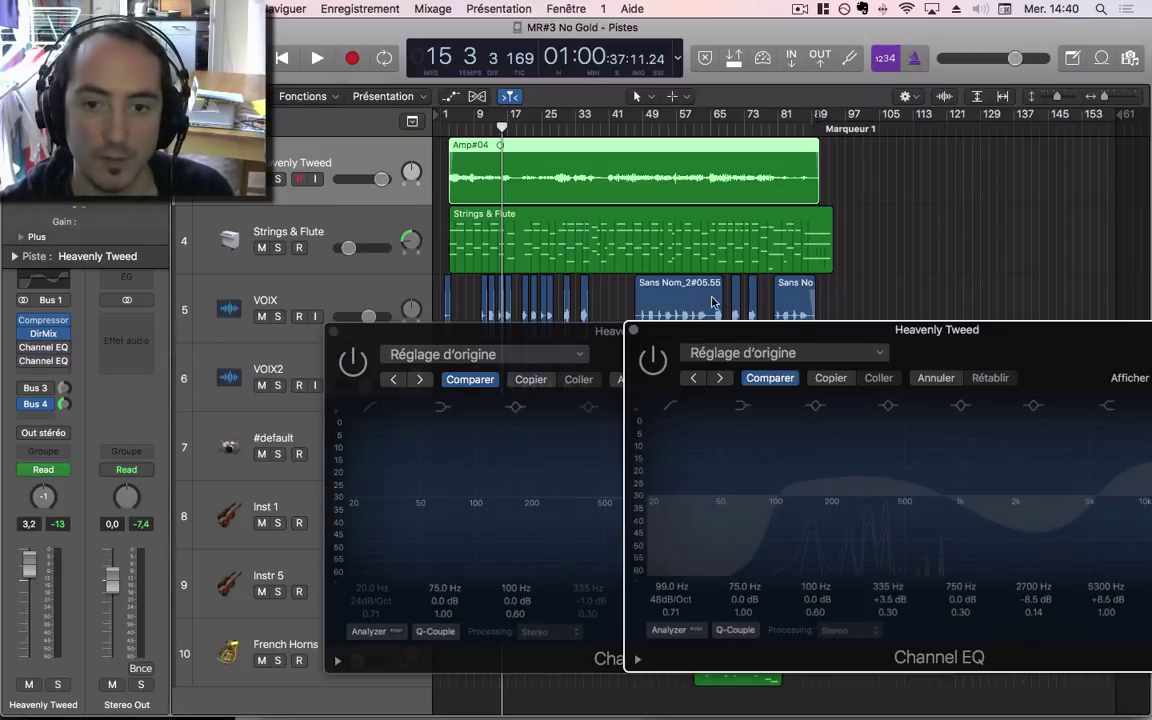
{"action": "left_click_drag", "start_coordinate": [710, 330], "coordinate": [334, 211]}
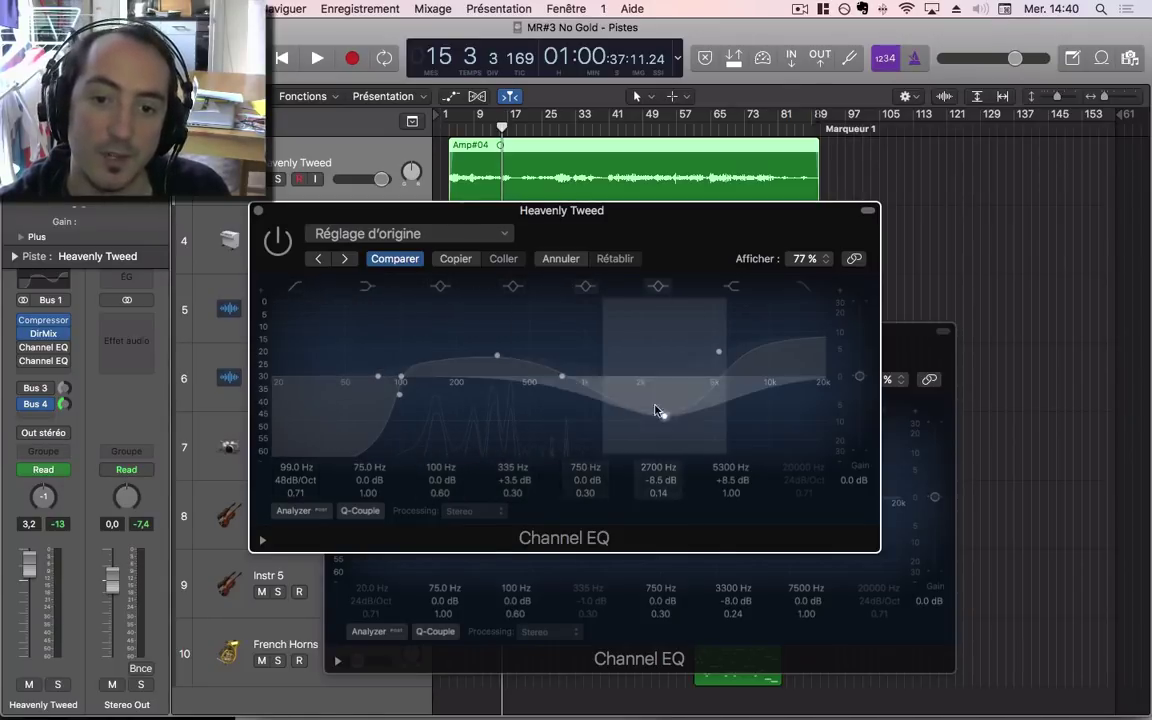
{"action": "left_click_drag", "start_coordinate": [719, 352], "coordinate": [738, 353]}
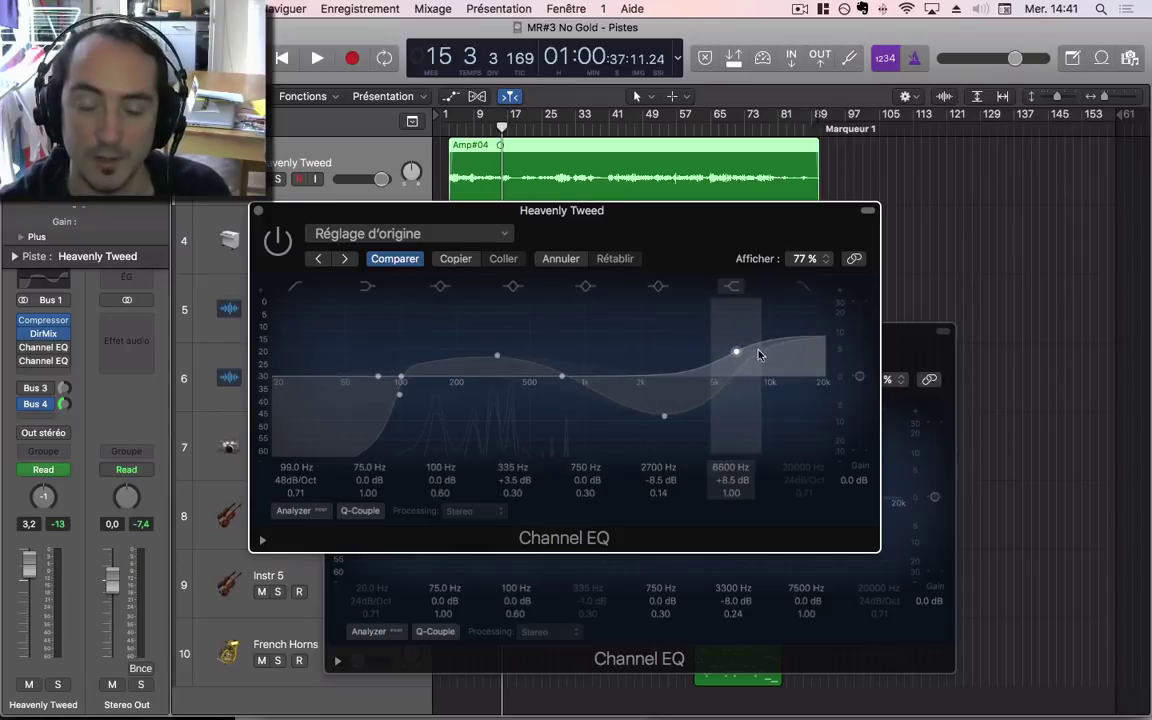
{"action": "left_click", "coordinate": [279, 252]}
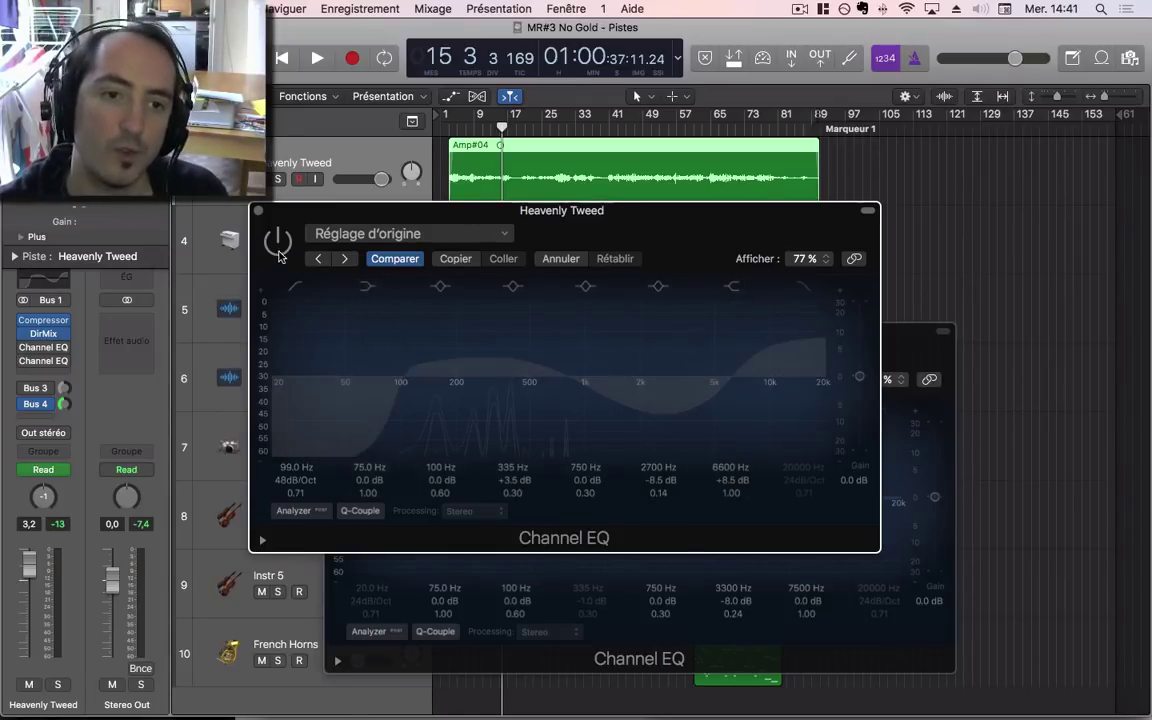
{"action": "left_click_drag", "start_coordinate": [315, 214], "coordinate": [350, 340]}
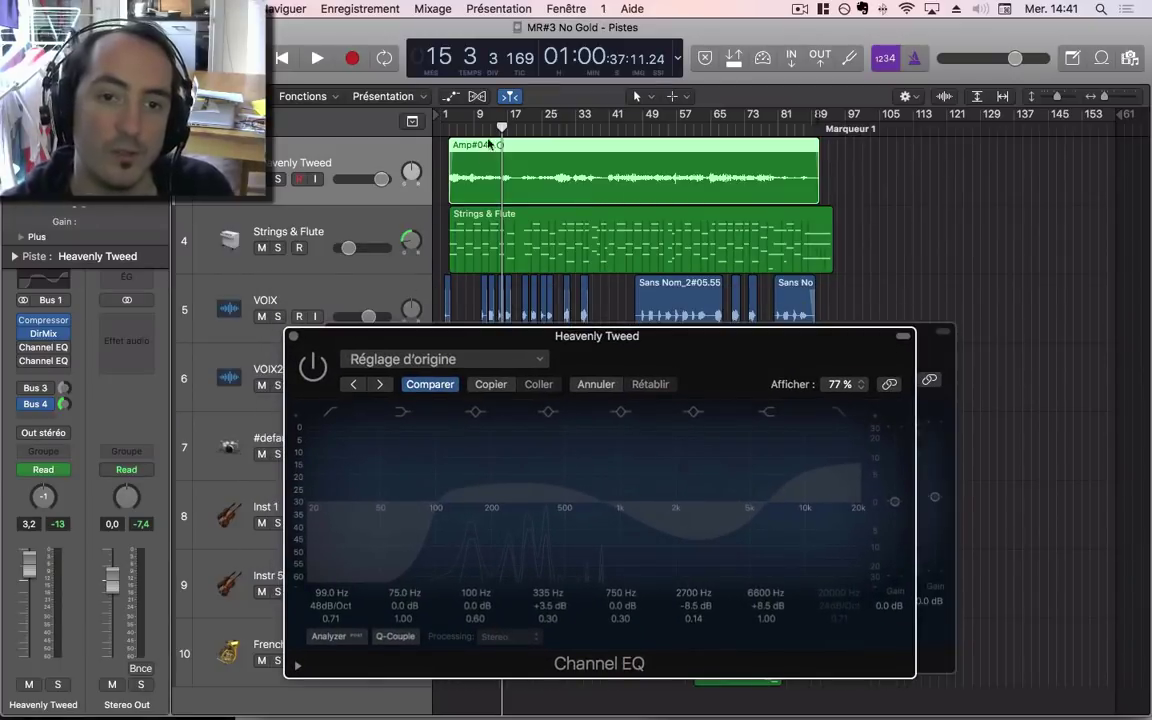
Step: Play the mix from bar 11 and switch on the first Channel EQ during playback
{"action": "left_click_drag", "start_coordinate": [490, 128], "coordinate": [483, 130]}
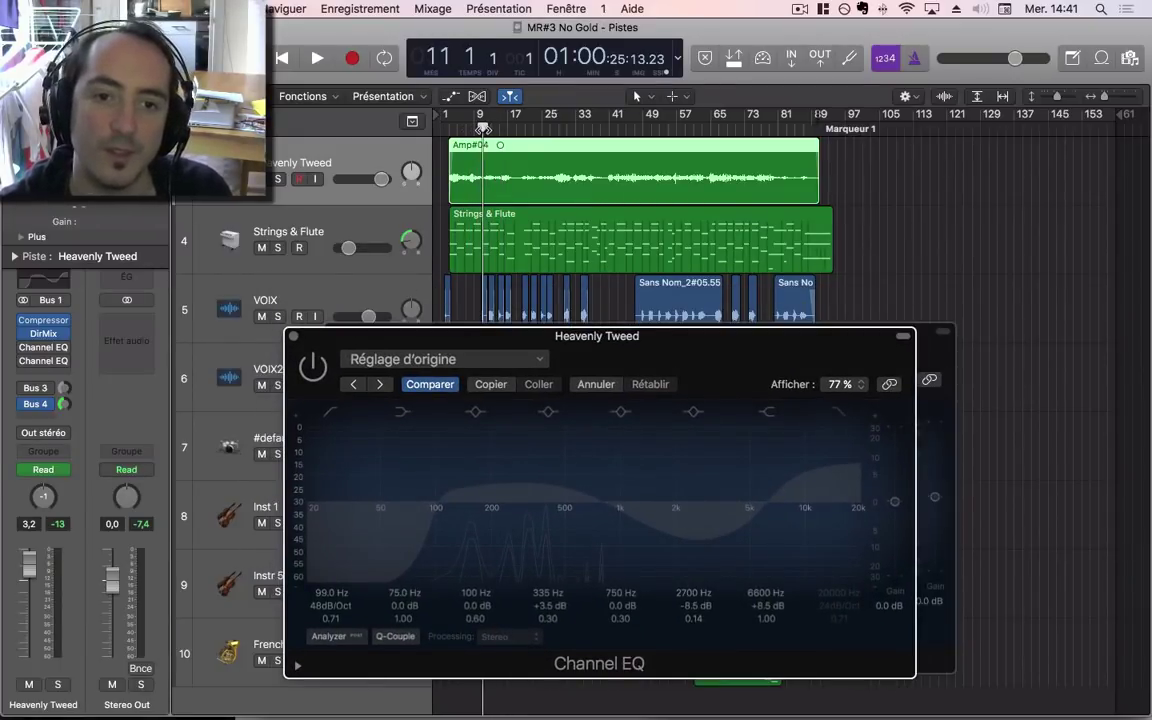
{"action": "key", "text": "space"}
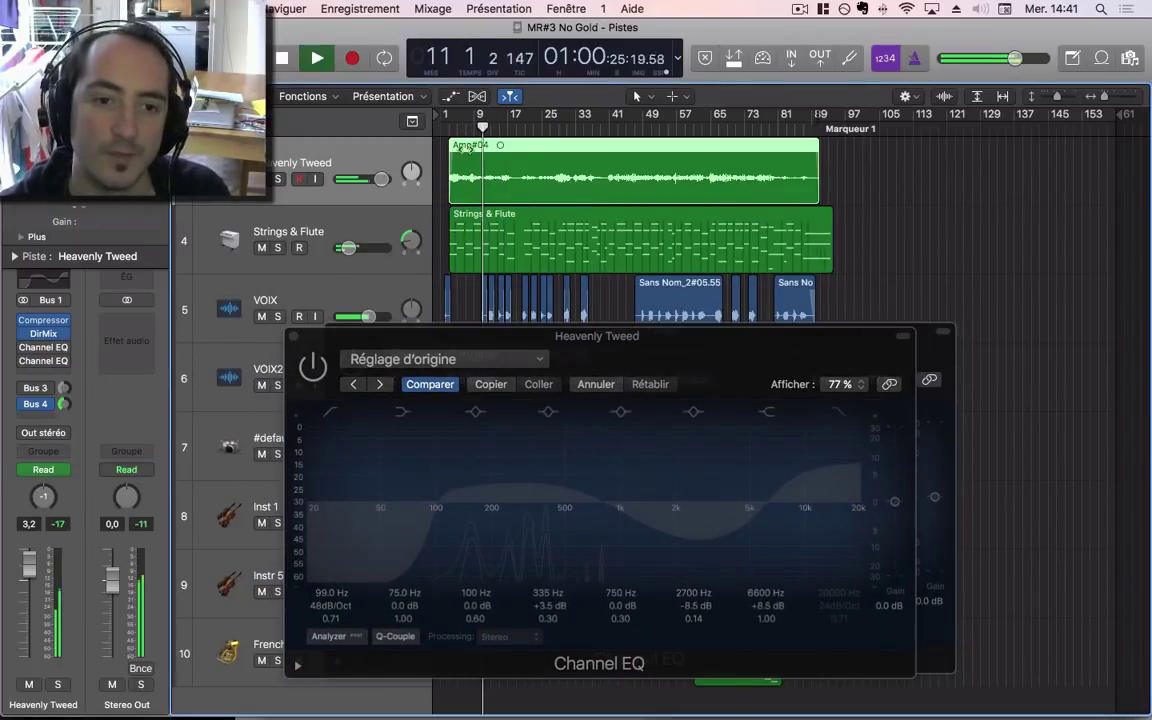
{"action": "left_click", "coordinate": [313, 367]}
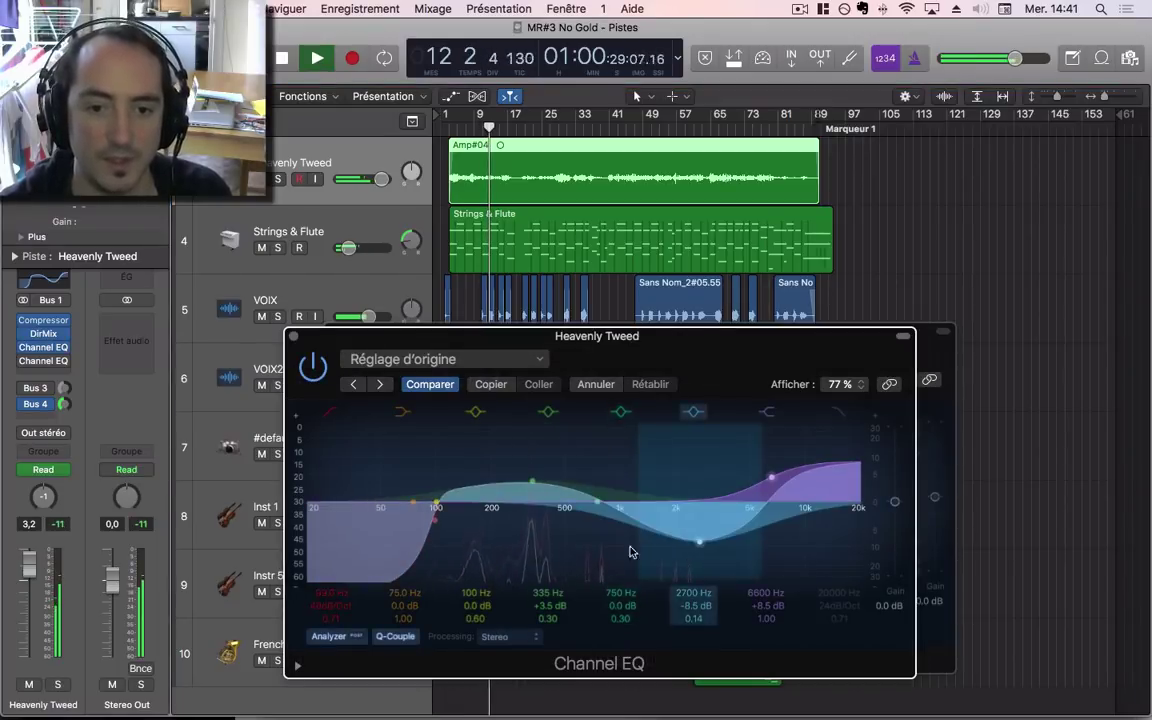
Step: During playback, lower the 335 Hz band to +1.5 dB and switch it off, and move the high shelf to 4800 Hz
{"action": "left_click_drag", "start_coordinate": [532, 482], "coordinate": [538, 502]}
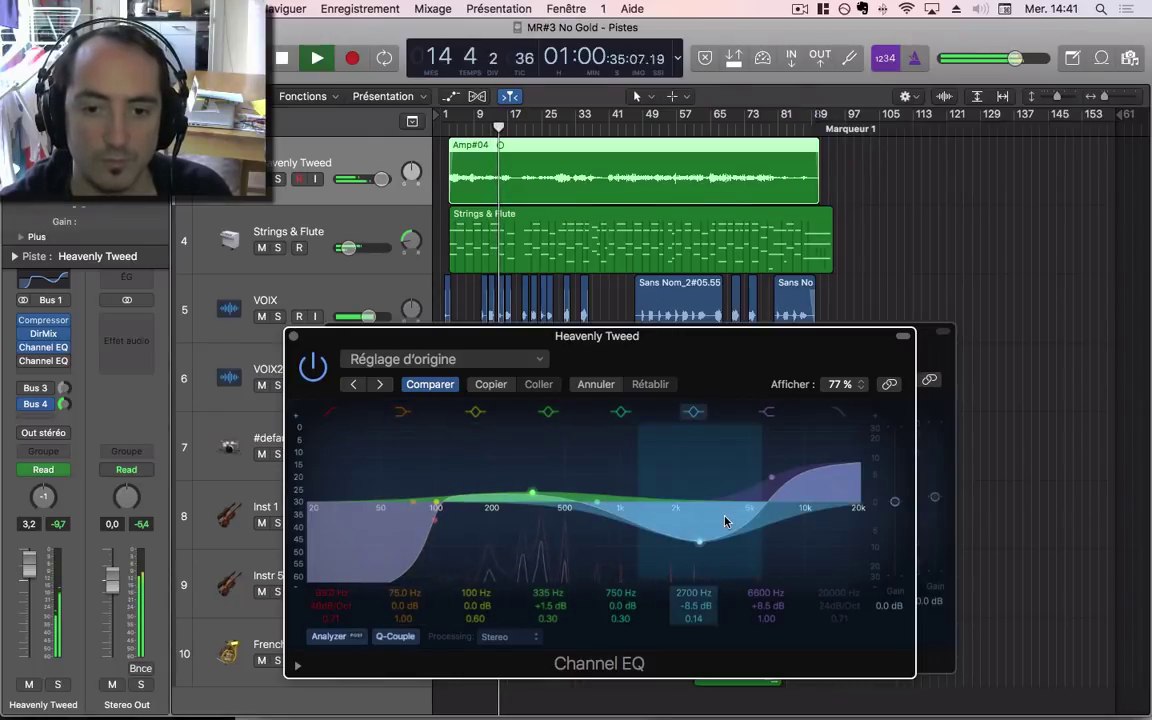
{"action": "left_click_drag", "start_coordinate": [777, 477], "coordinate": [752, 476]}
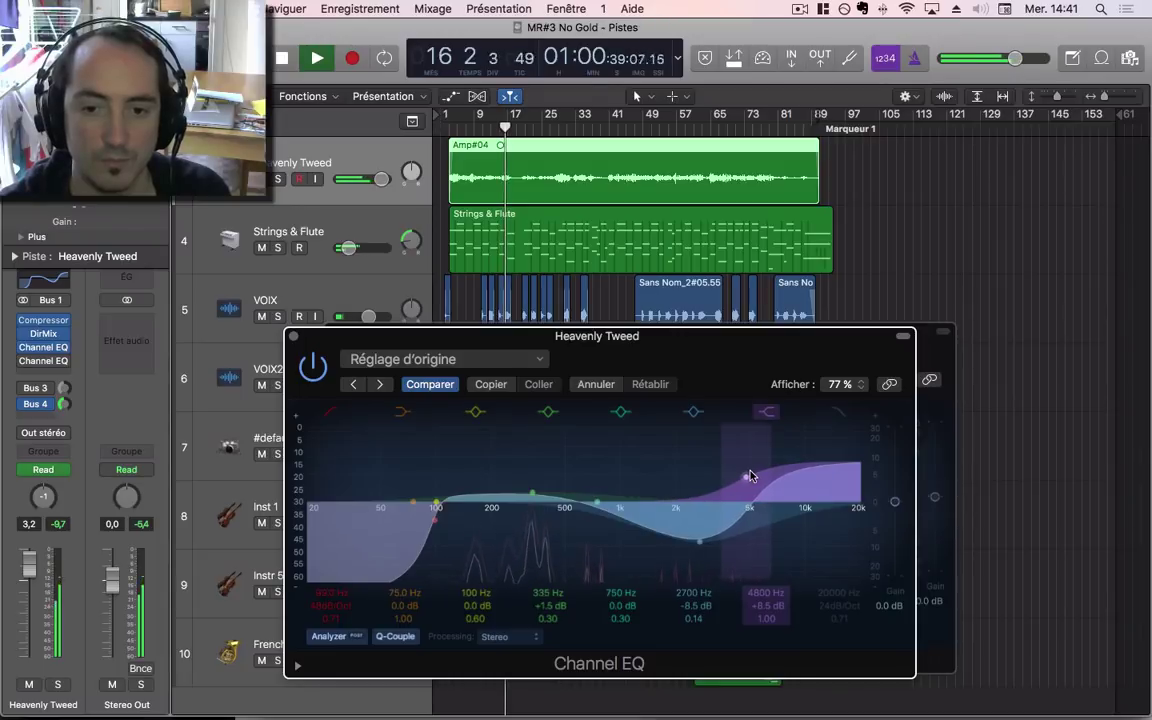
{"action": "left_click", "coordinate": [550, 413]}
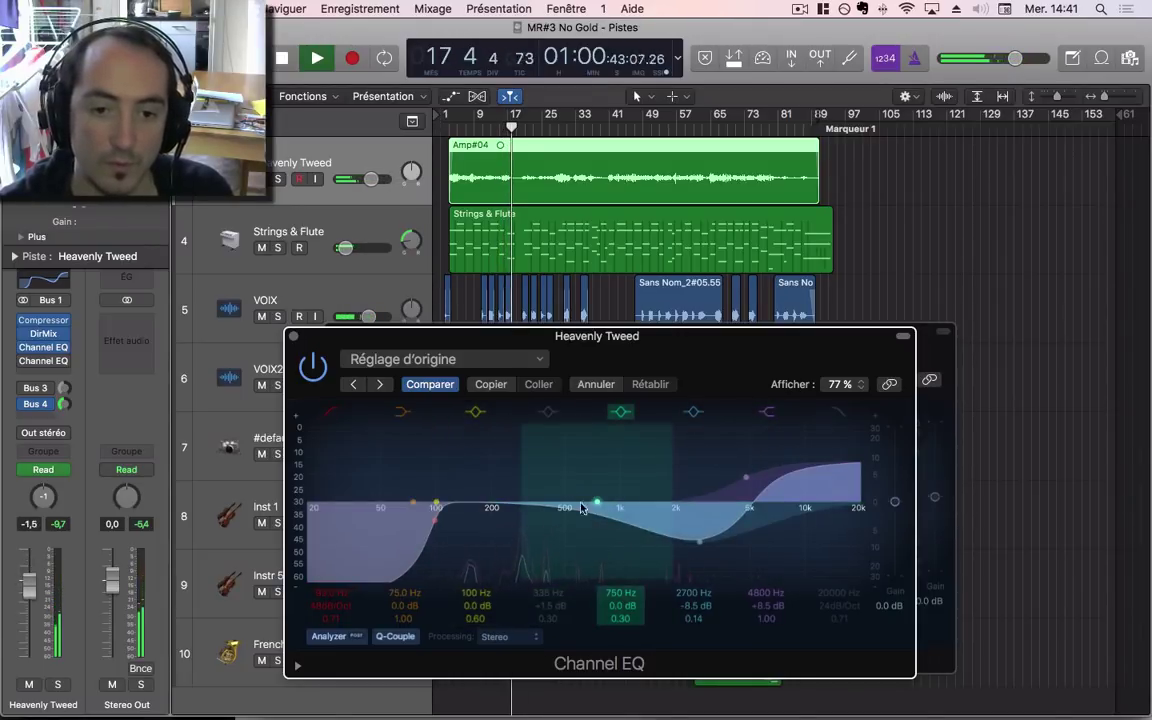
{"action": "key", "text": "space"}
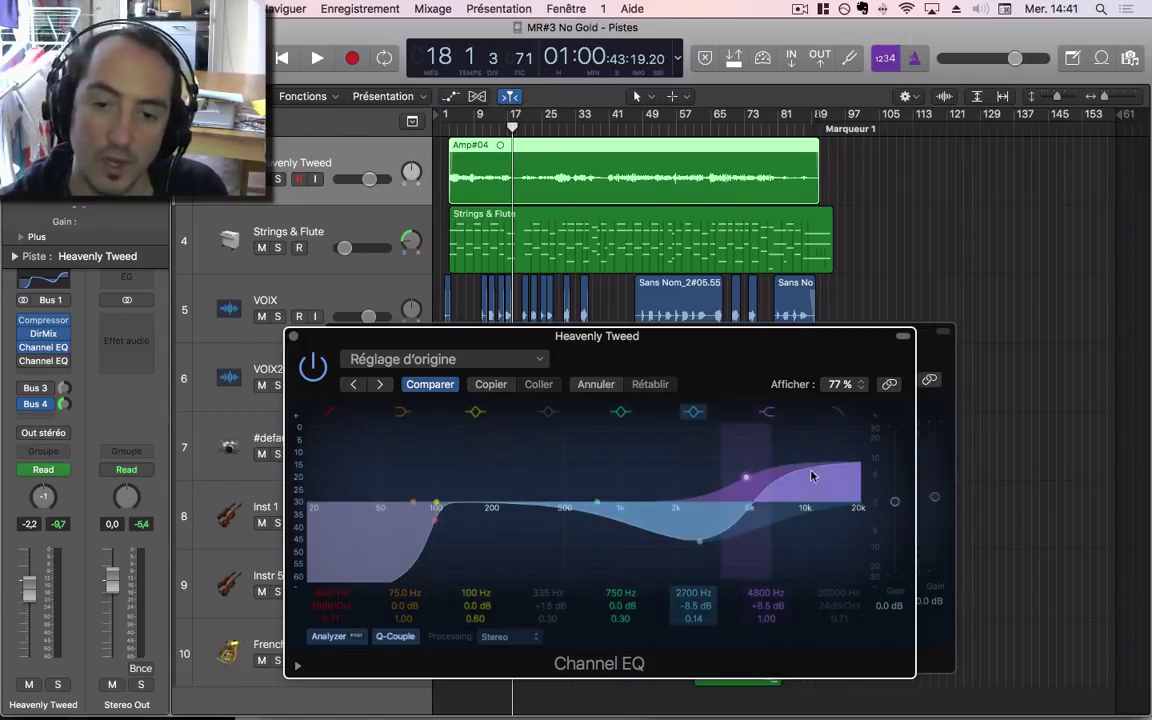
Step: Play from bar 22, compare the mix with the first Channel EQ bypassed and on, and stop with it on
{"action": "left_click", "coordinate": [312, 367]}
{"action": "key", "text": "space"}
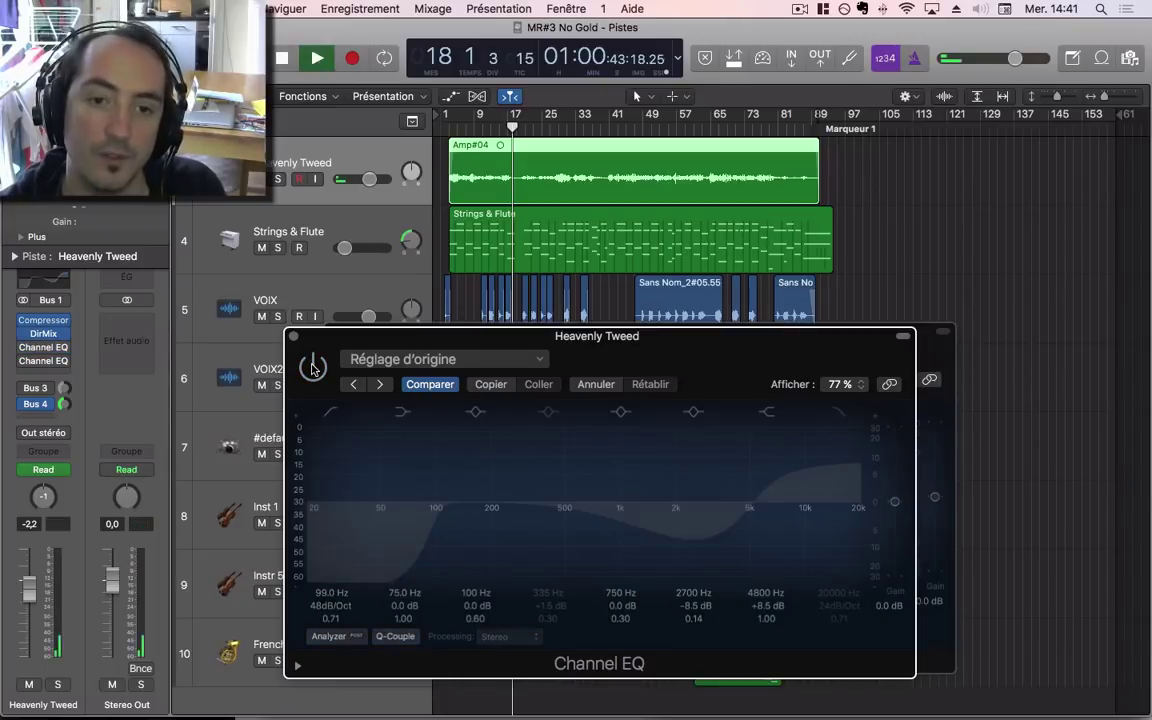
{"action": "left_click", "coordinate": [527, 130]}
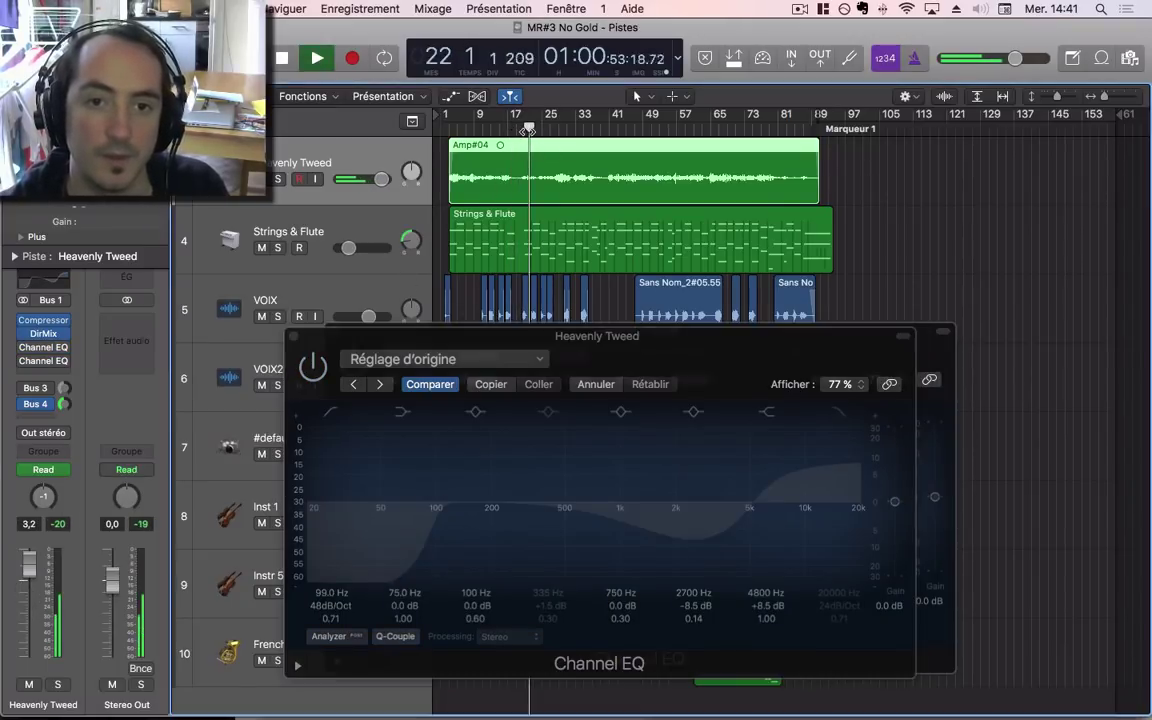
{"action": "left_click", "coordinate": [312, 367]}
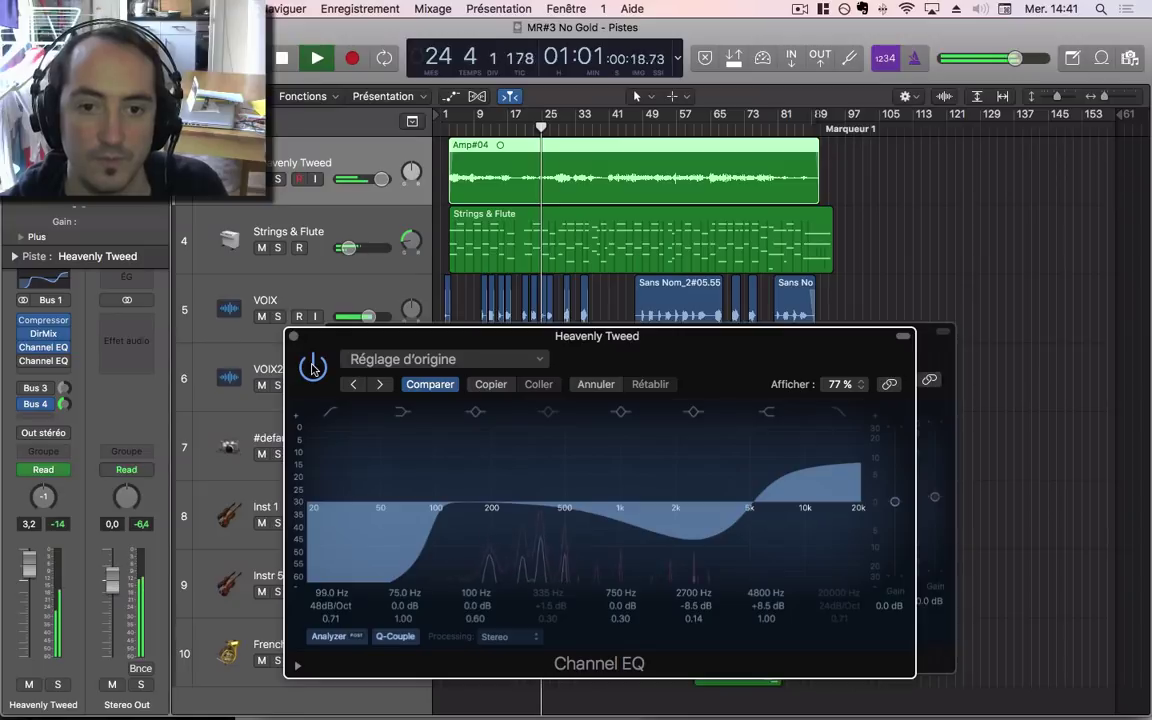
{"action": "left_click", "coordinate": [312, 367]}
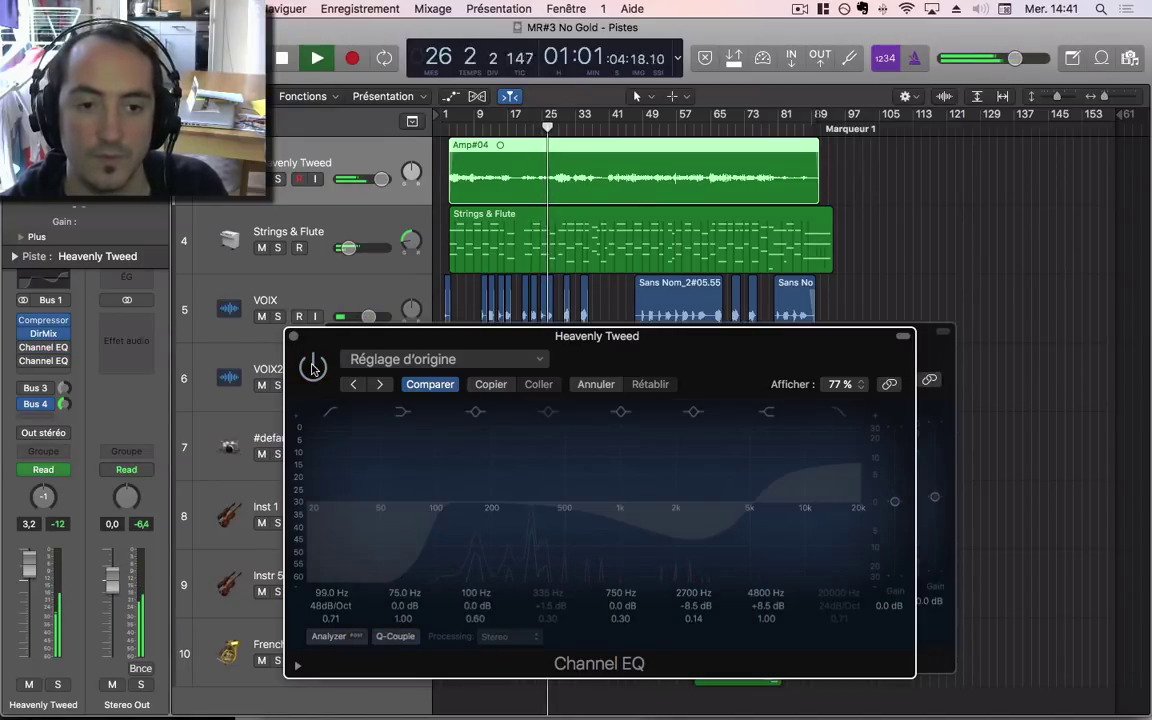
{"action": "left_click", "coordinate": [312, 367]}
{"action": "key", "text": "space"}
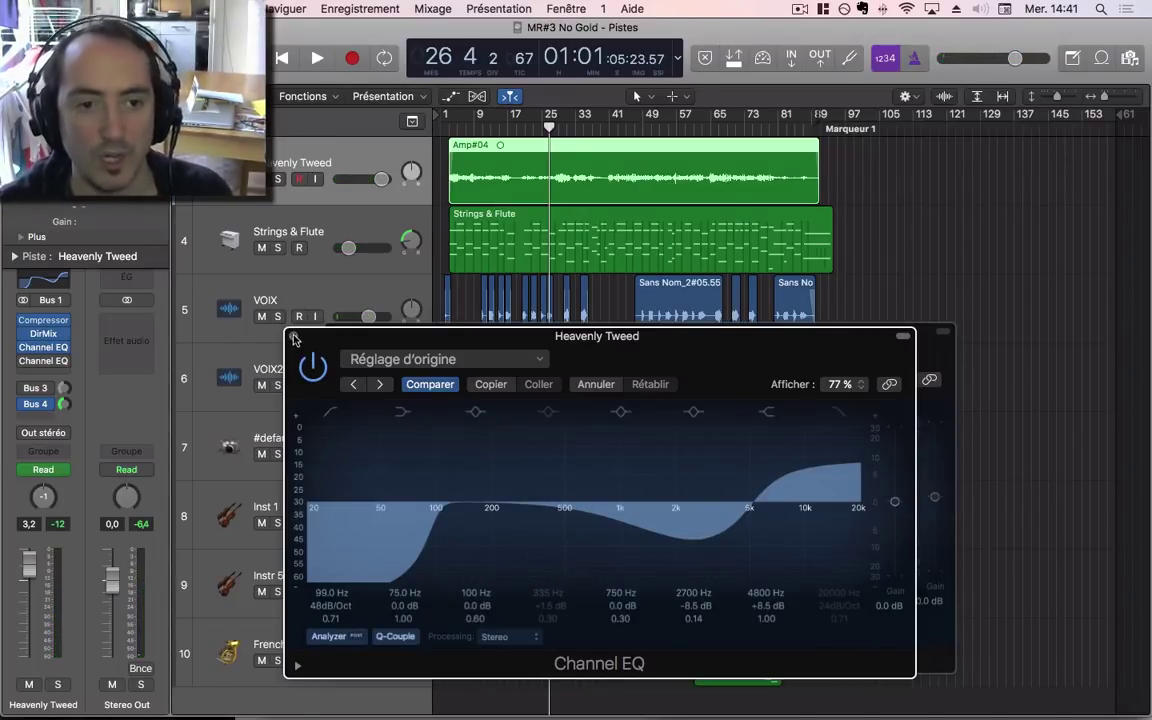
Step: Close both EQ windows and shorten the end of the Amp#04 region by about two bars
{"action": "left_click", "coordinate": [293, 337]}
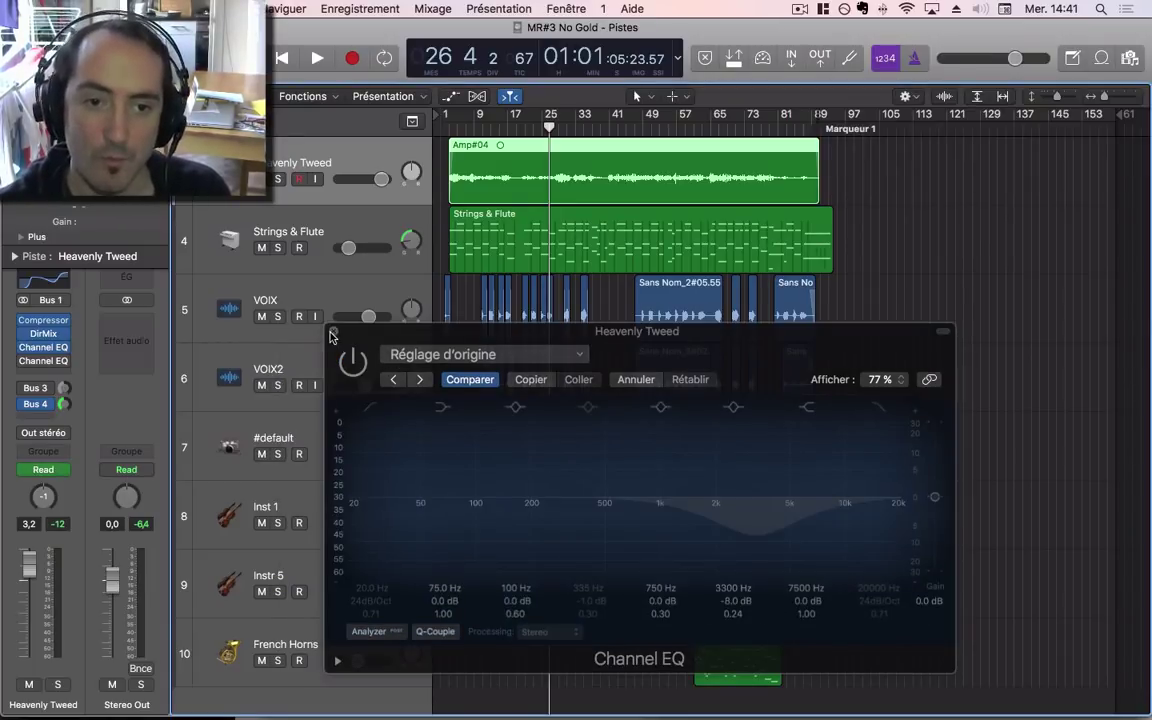
{"action": "left_click", "coordinate": [333, 333]}
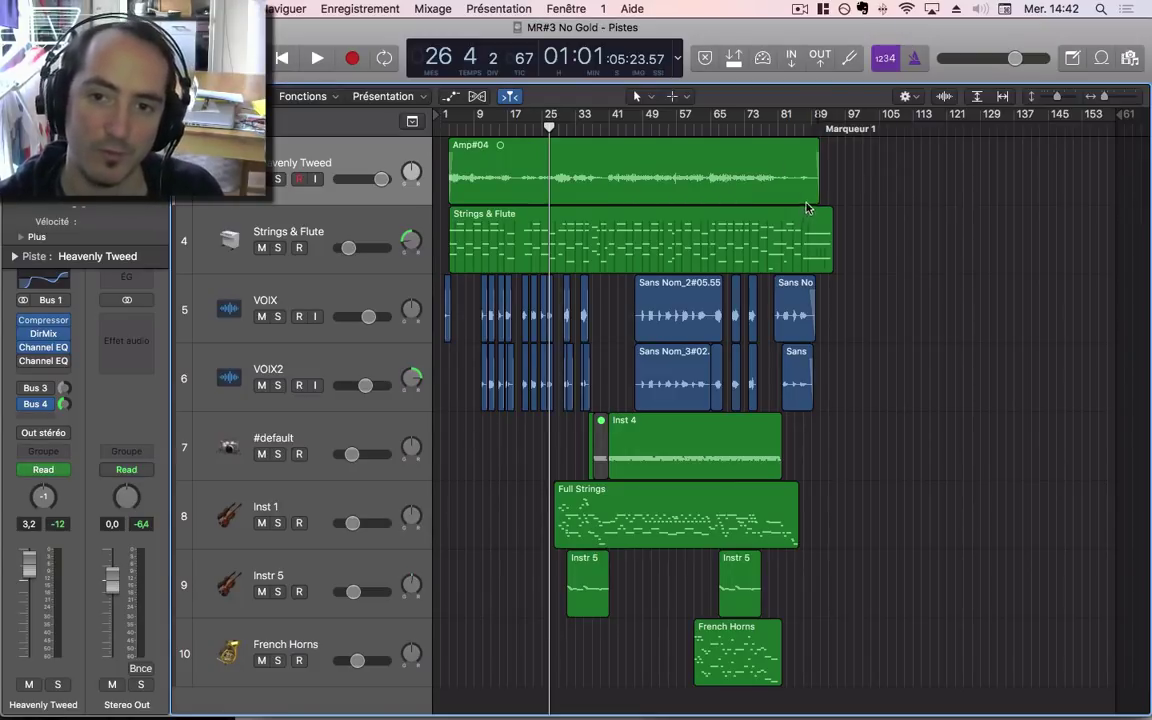
{"action": "left_click_drag", "start_coordinate": [812, 197], "coordinate": [810, 198]}
{"action": "left_click", "coordinate": [862, 220]}
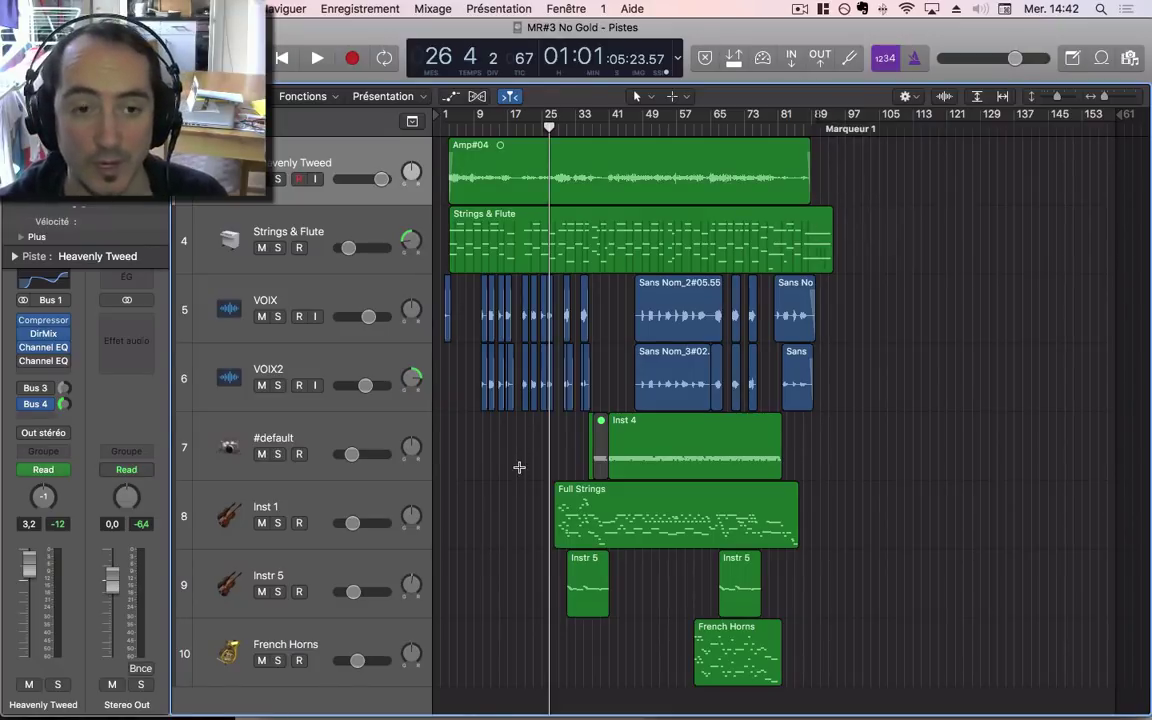
Step: Solo the Strings & Flute track and start playback from bar 26
{"action": "left_click", "coordinate": [361, 267]}
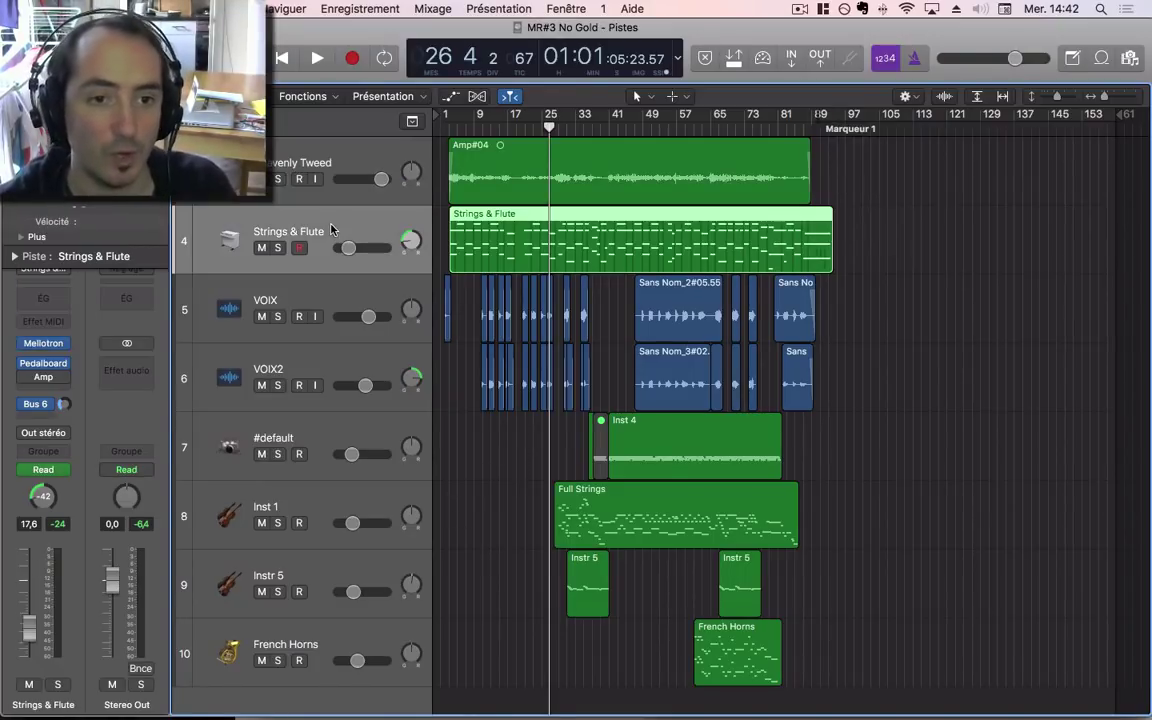
{"action": "left_click", "coordinate": [277, 248]}
{"action": "key", "text": "space"}
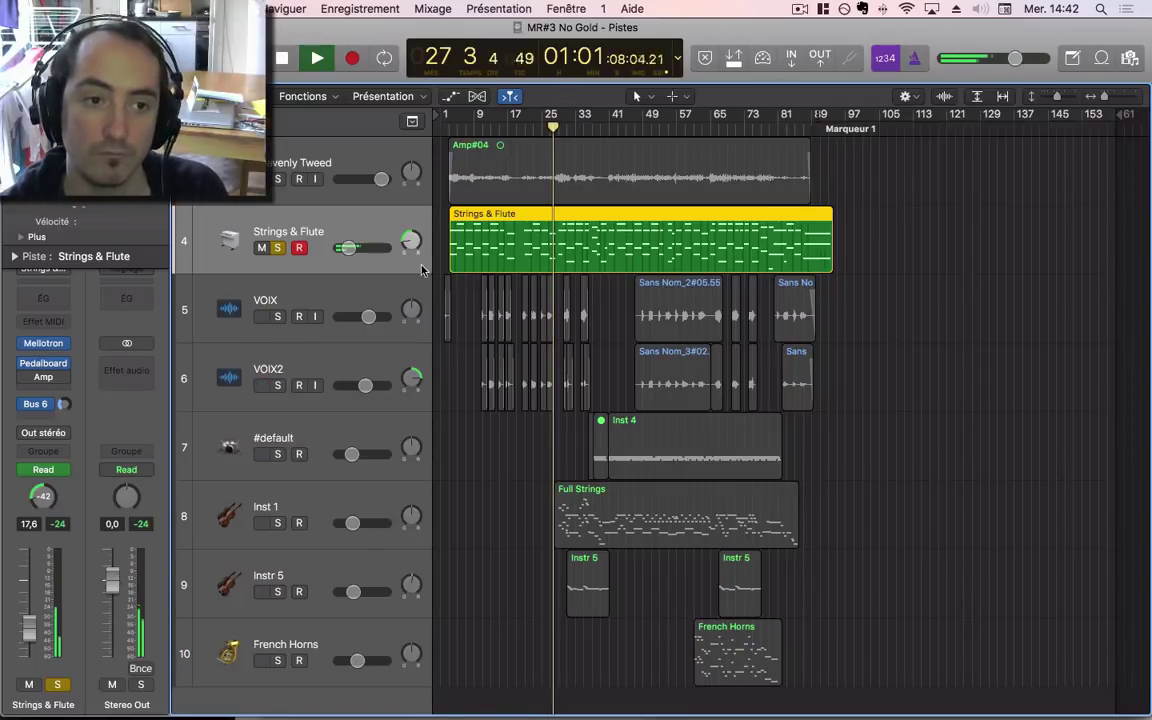
Step: Add a Channel EQ to Strings & Flute, place its window below the track, and solo Heavenly Tweed as well
{"action": "left_click", "coordinate": [43, 295]}
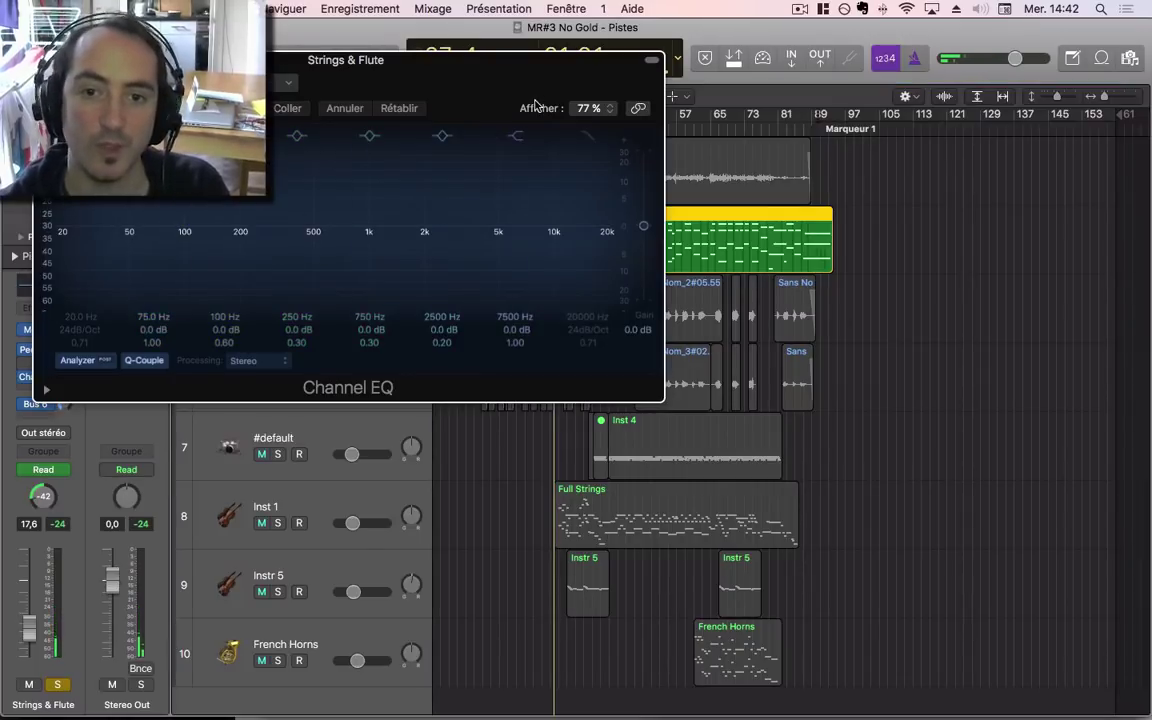
{"action": "left_click_drag", "start_coordinate": [519, 89], "coordinate": [563, 295]}
{"action": "left_click", "coordinate": [279, 176]}
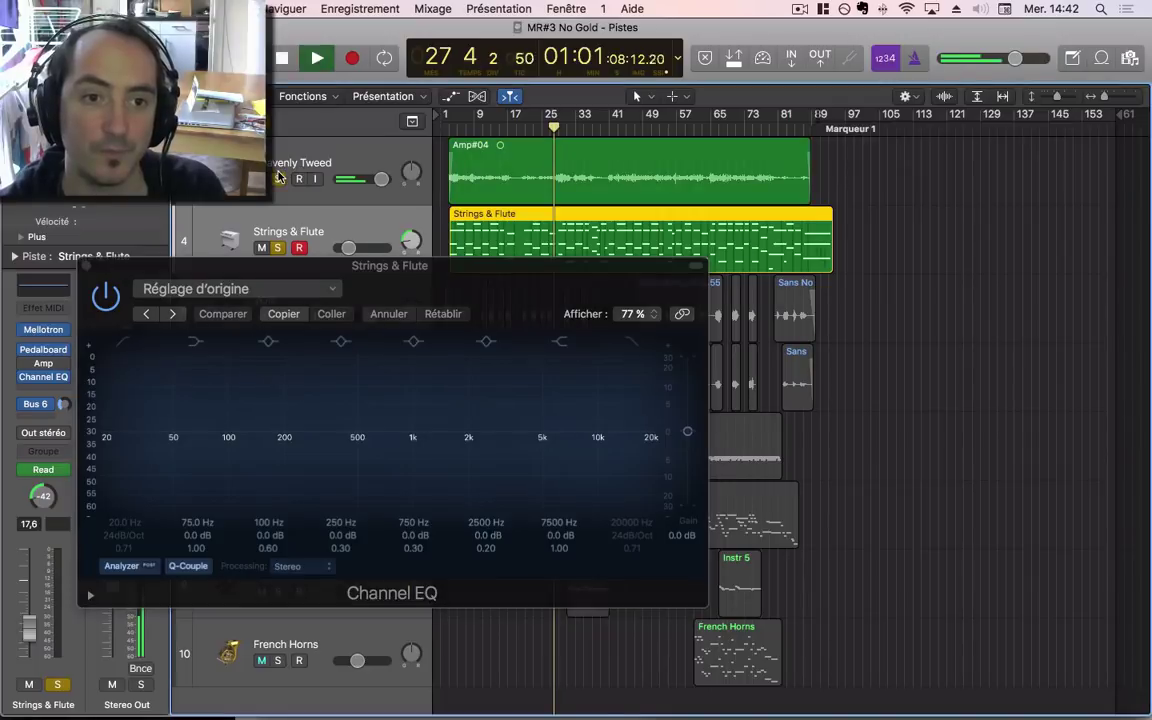
{"action": "left_click_drag", "start_coordinate": [500, 290], "coordinate": [648, 319]}
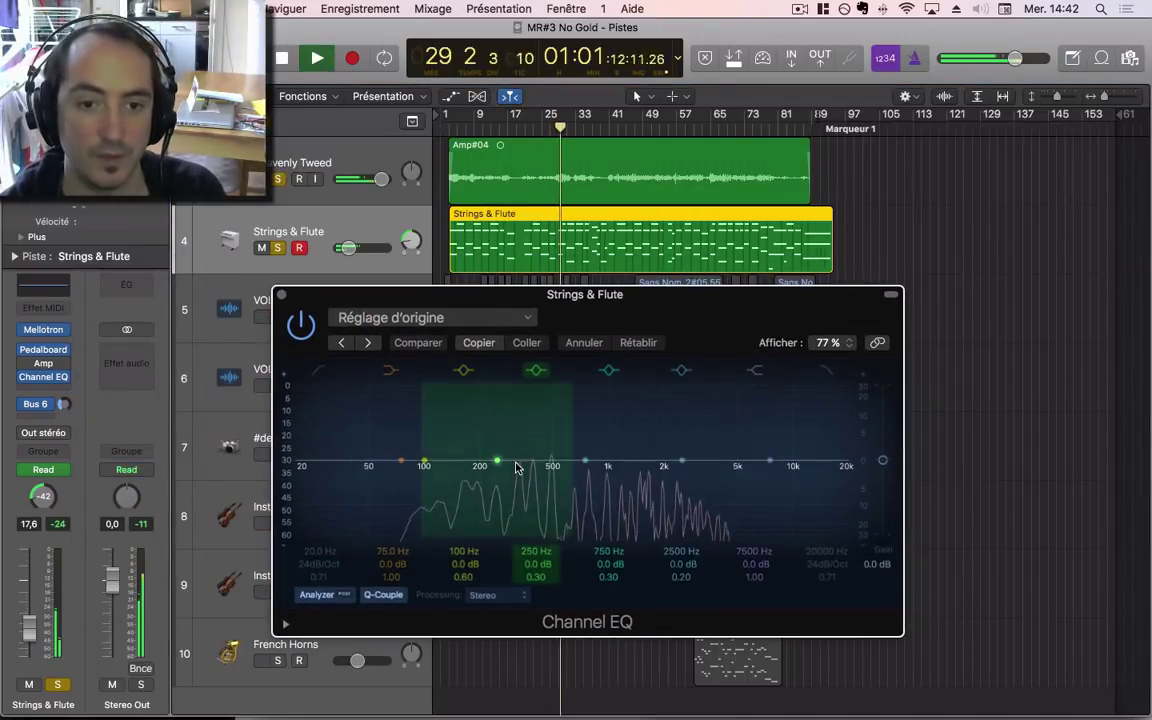
Step: Enable the low-cut filter in the Strings & Flute EQ, sweep it upward, and set it to about 53 Hz
{"action": "left_click", "coordinate": [318, 371]}
{"action": "left_click_drag", "start_coordinate": [310, 505], "coordinate": [461, 500]}
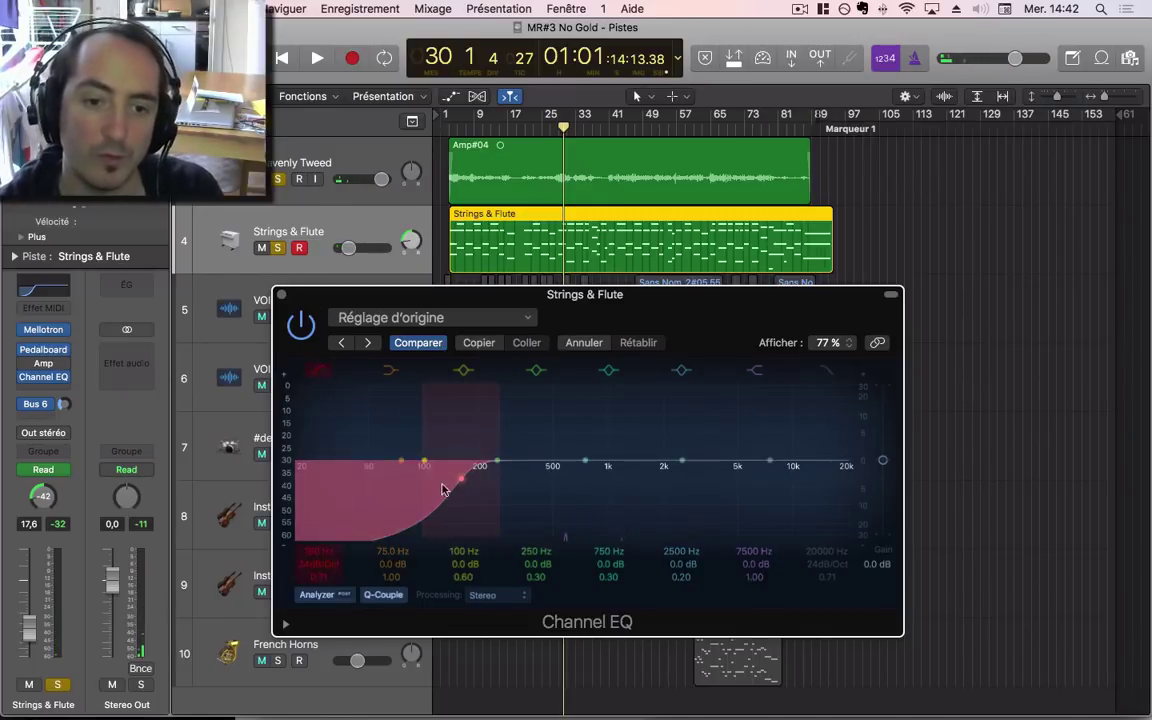
{"action": "left_click_drag", "start_coordinate": [465, 501], "coordinate": [373, 496]}
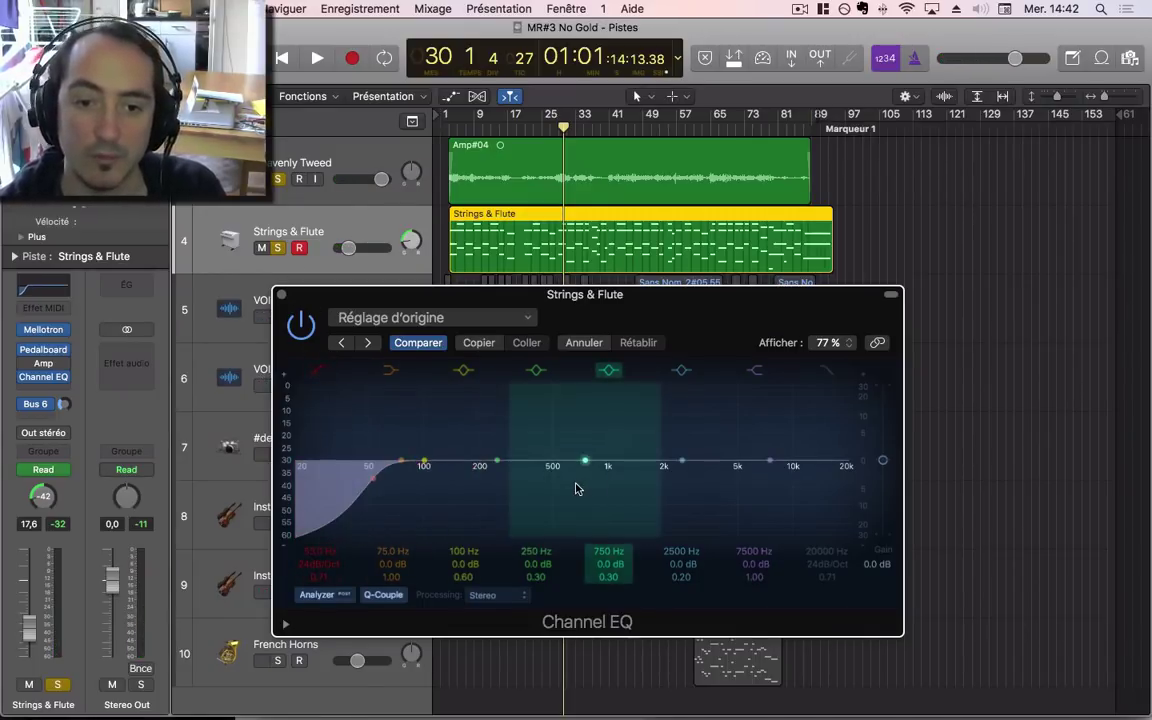
Step: During playback, move the 750 Hz band to 510 Hz, boost it to about +6.5 dB and set its Q to 0.71
{"action": "key", "text": "space"}
{"action": "left_click_drag", "start_coordinate": [585, 461], "coordinate": [553, 428]}
{"action": "left_click_drag", "start_coordinate": [607, 580], "coordinate": [600, 570]}
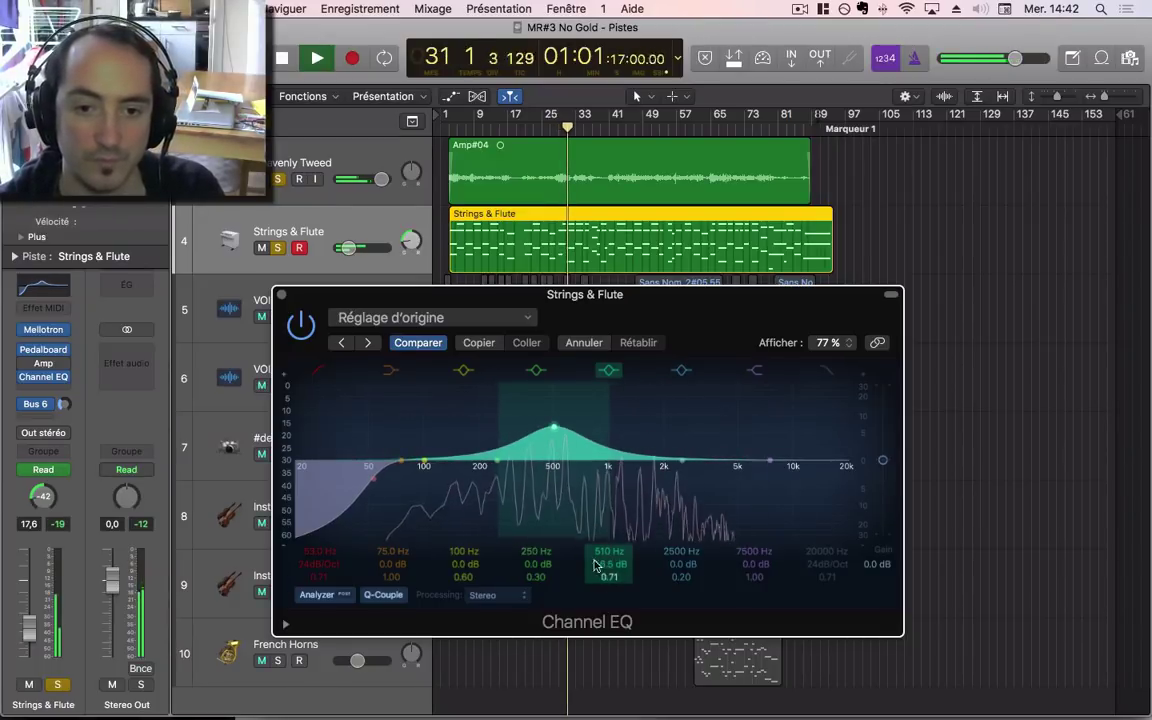
Step: Sweep the boosted band up to 5500 Hz, stop playback, move it down to 870 Hz, and bring it to 5100 Hz at +3.5 dB
{"action": "left_click_drag", "start_coordinate": [560, 458], "coordinate": [768, 458]}
{"action": "key", "text": "space"}
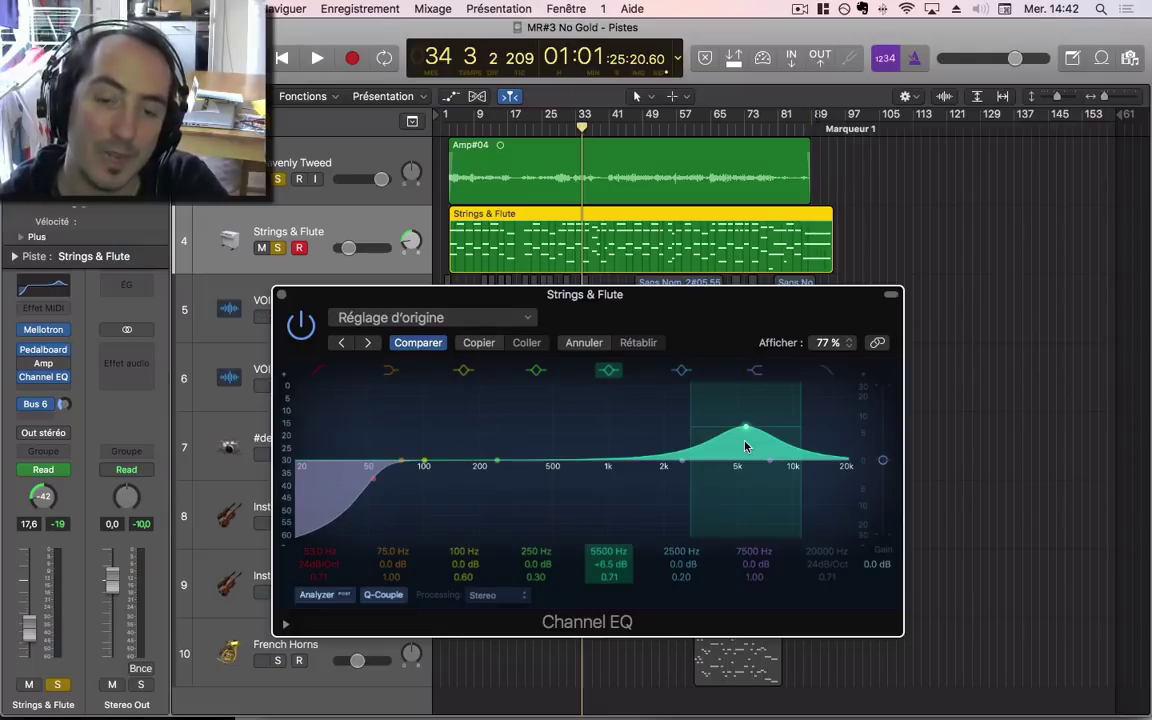
{"action": "left_click_drag", "start_coordinate": [745, 447], "coordinate": [583, 454]}
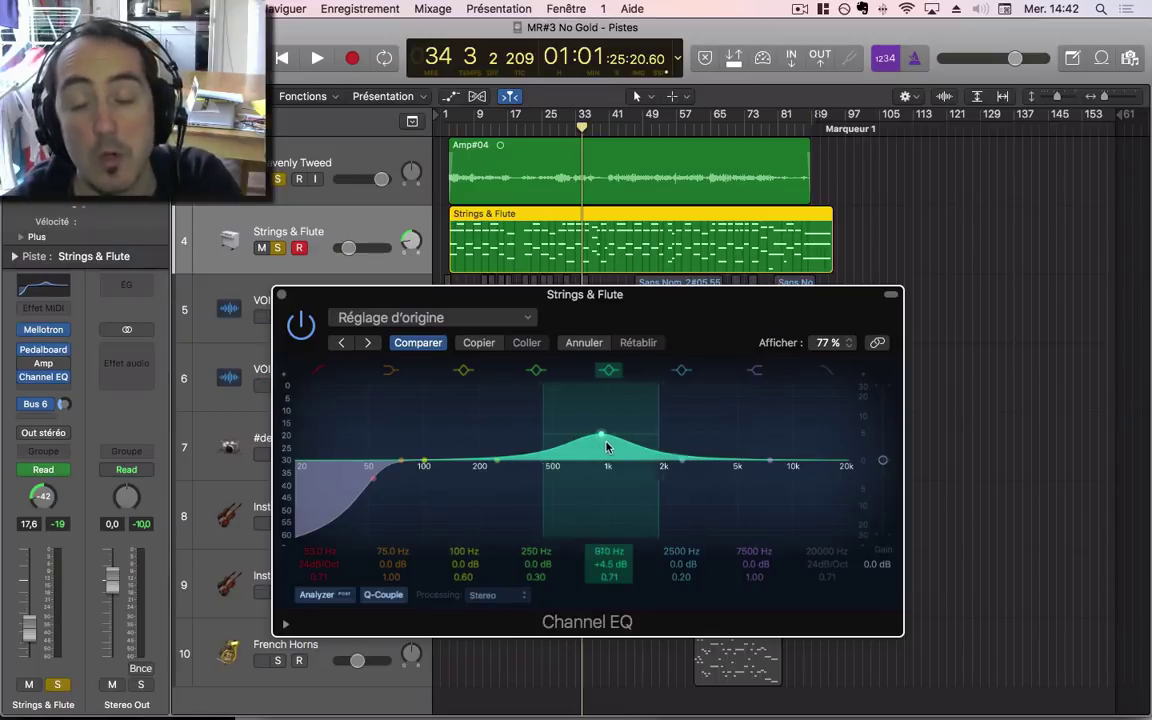
{"action": "left_click_drag", "start_coordinate": [606, 447], "coordinate": [750, 453]}
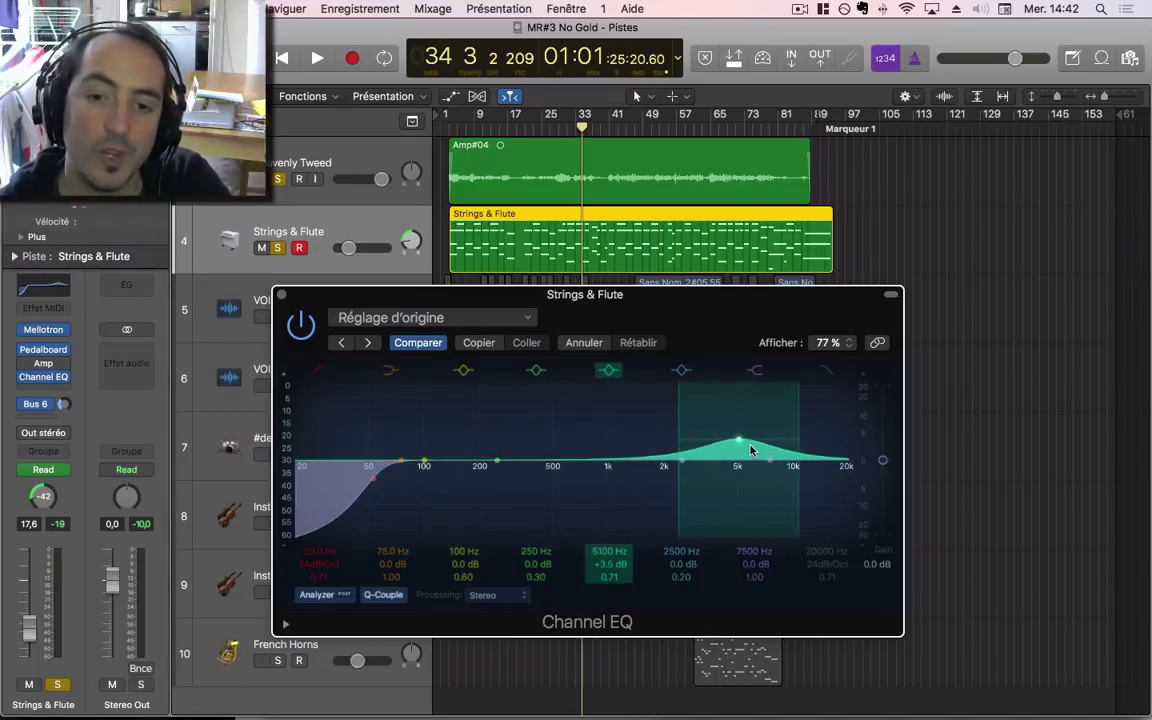
Step: Play the song and compare the Strings & Flute sound with the 5100 Hz boost switched off and on
{"action": "key", "text": "space"}
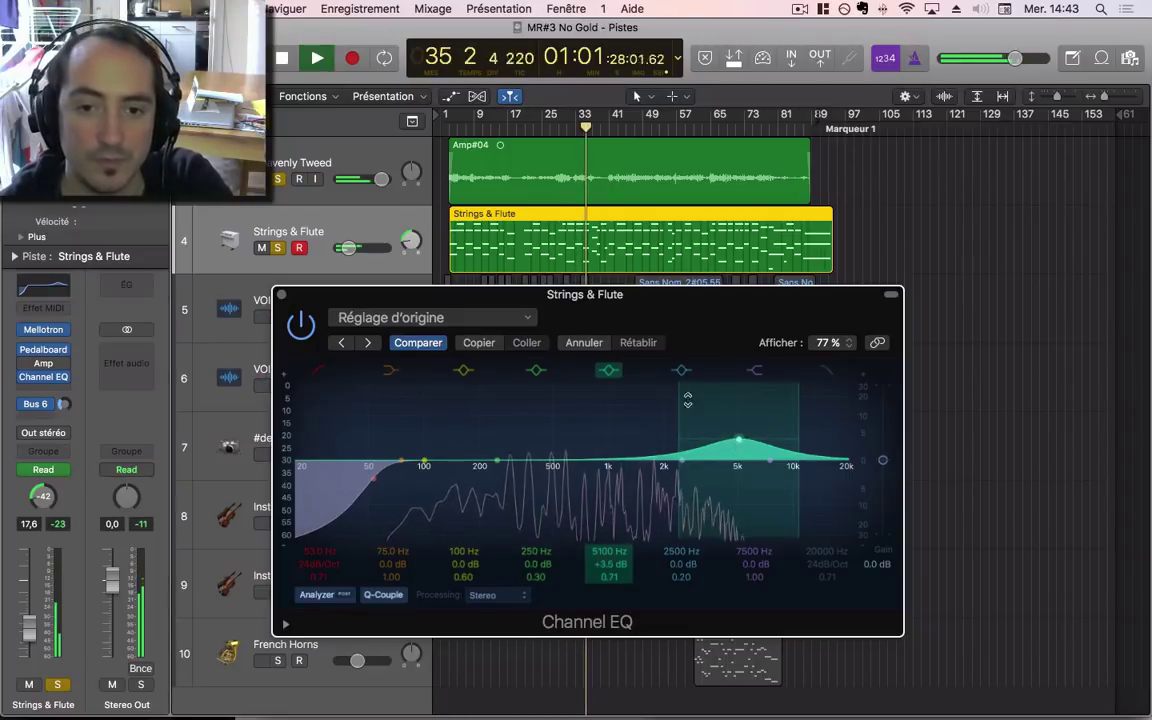
{"action": "left_click", "coordinate": [614, 370]}
{"action": "left_click", "coordinate": [615, 371]}
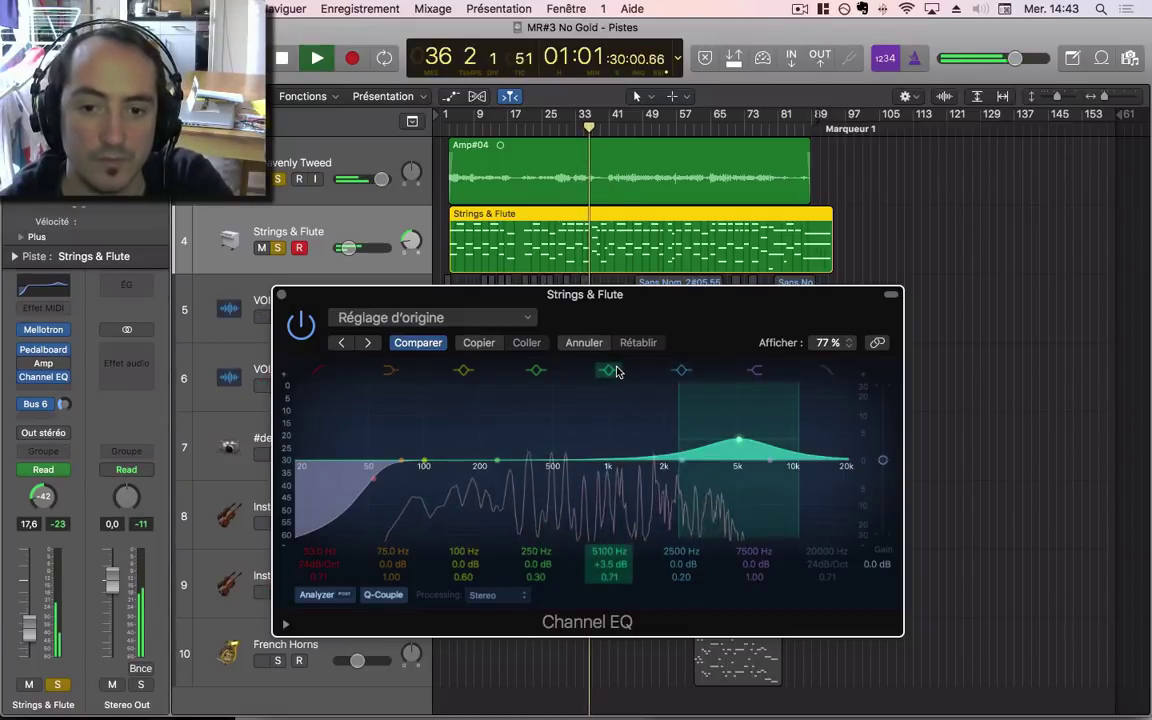
{"action": "left_click", "coordinate": [614, 370]}
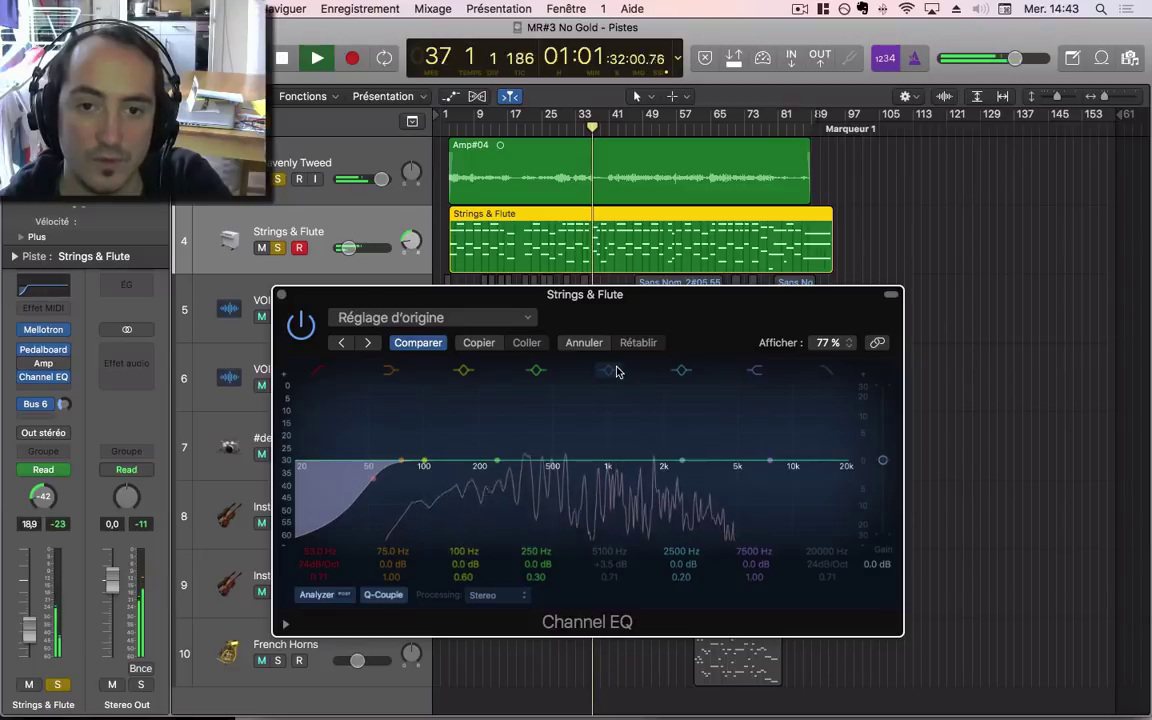
{"action": "left_click", "coordinate": [614, 370]}
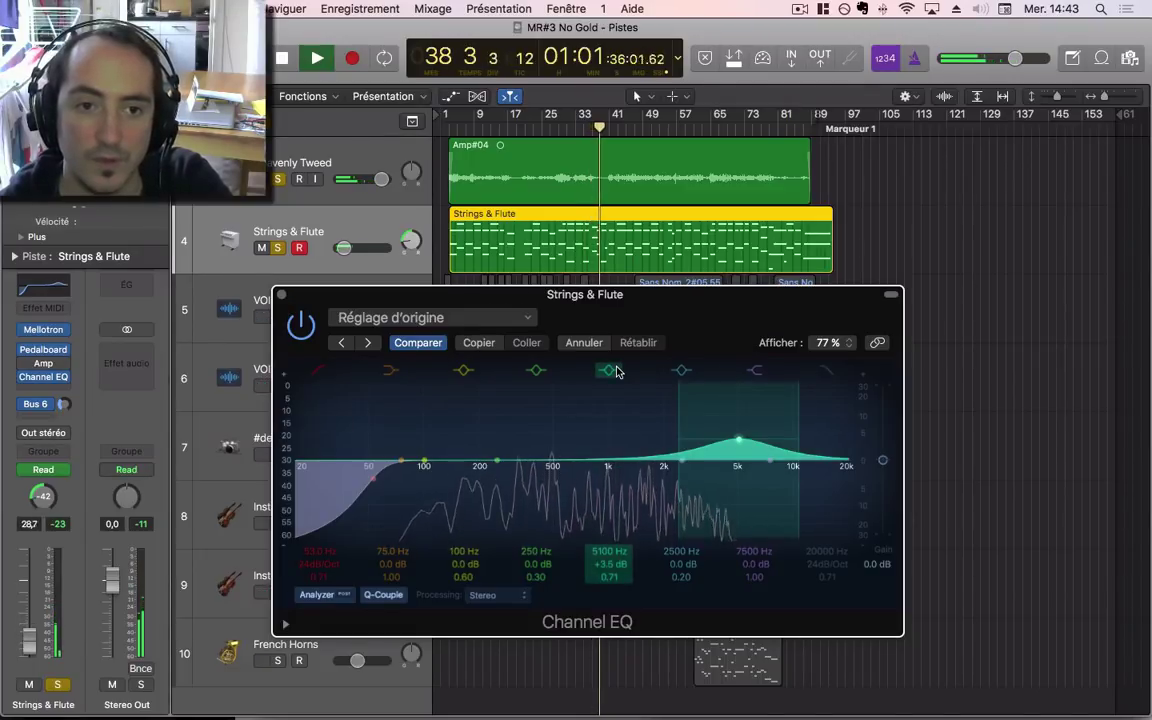
{"action": "left_click", "coordinate": [614, 370]}
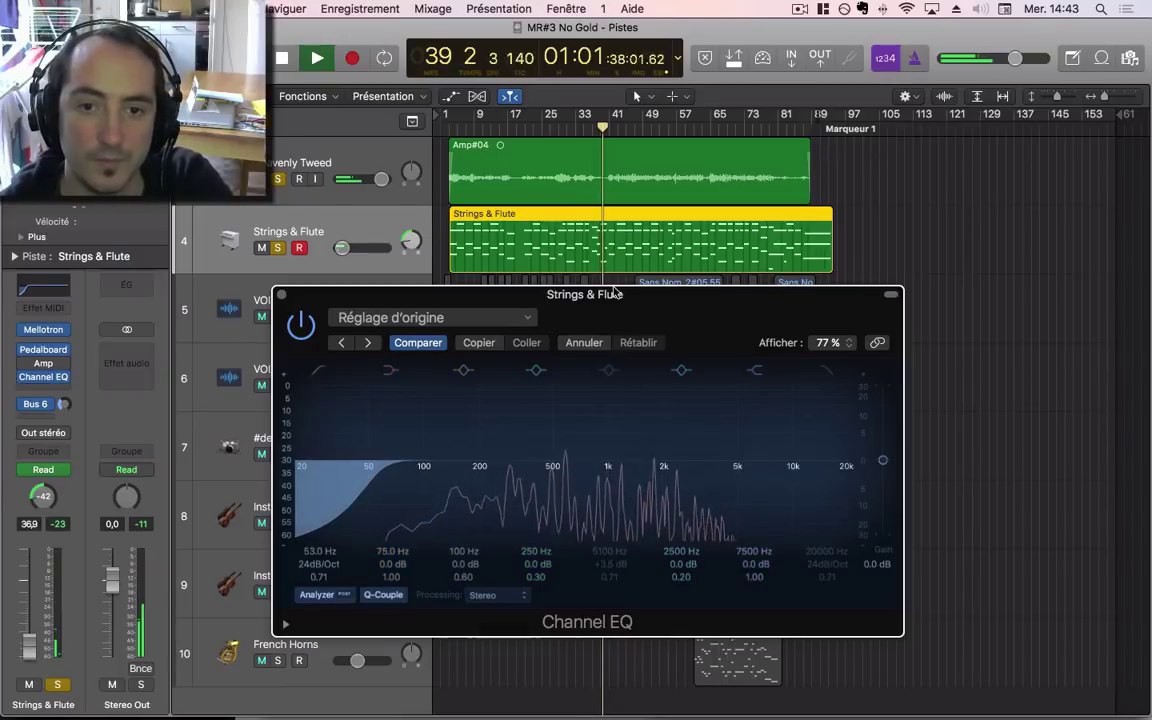
{"action": "left_click", "coordinate": [610, 370]}
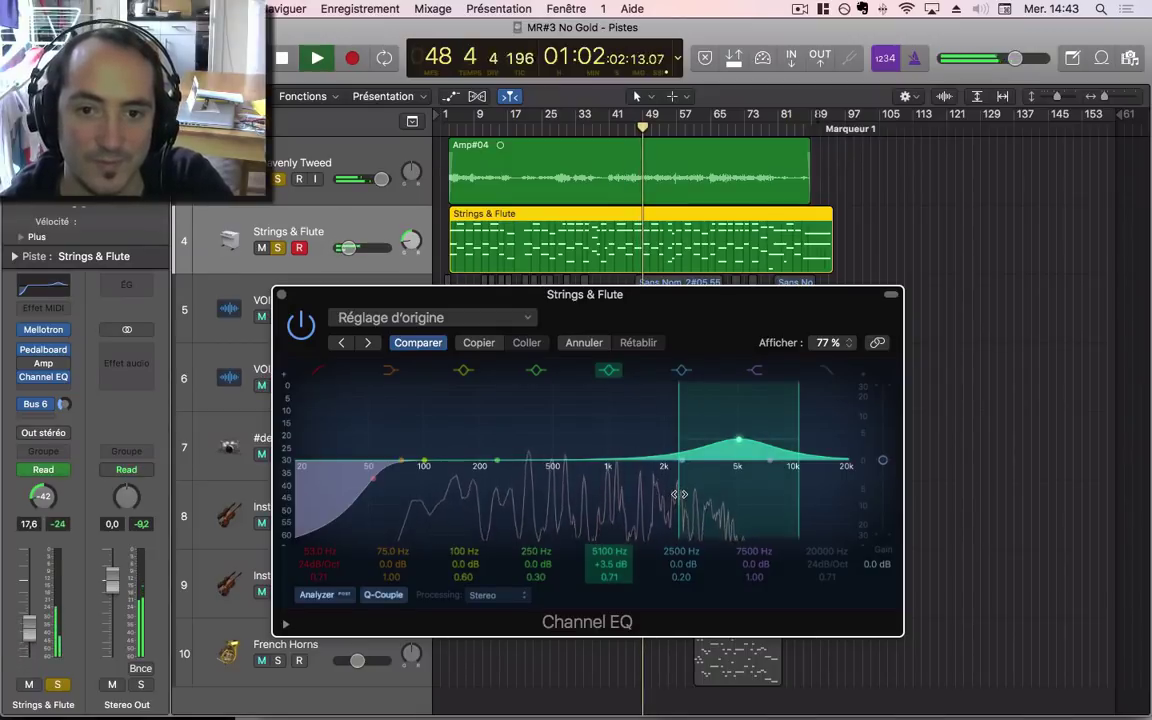
{"action": "left_click", "coordinate": [611, 371]}
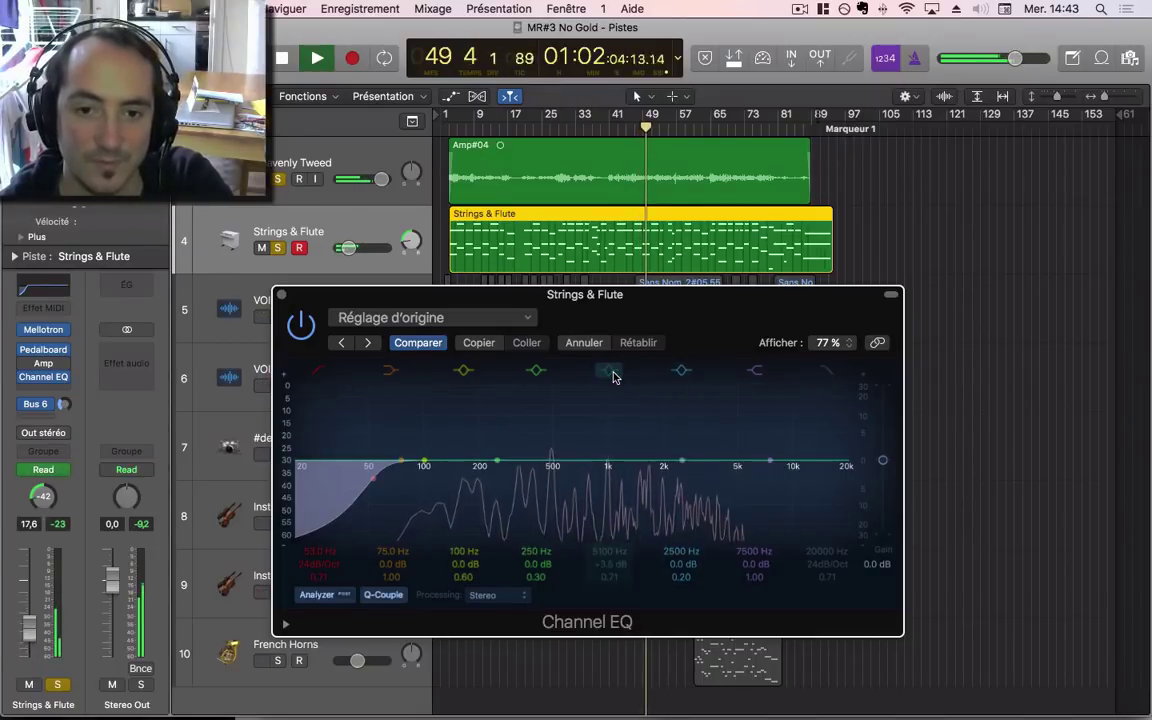
{"action": "left_click", "coordinate": [614, 375]}
Step: Move the 250 Hz band to 445 Hz at about -6.0 dB, switch off the 5100 Hz and 2500 Hz bands, and play
{"action": "left_click", "coordinate": [536, 376]}
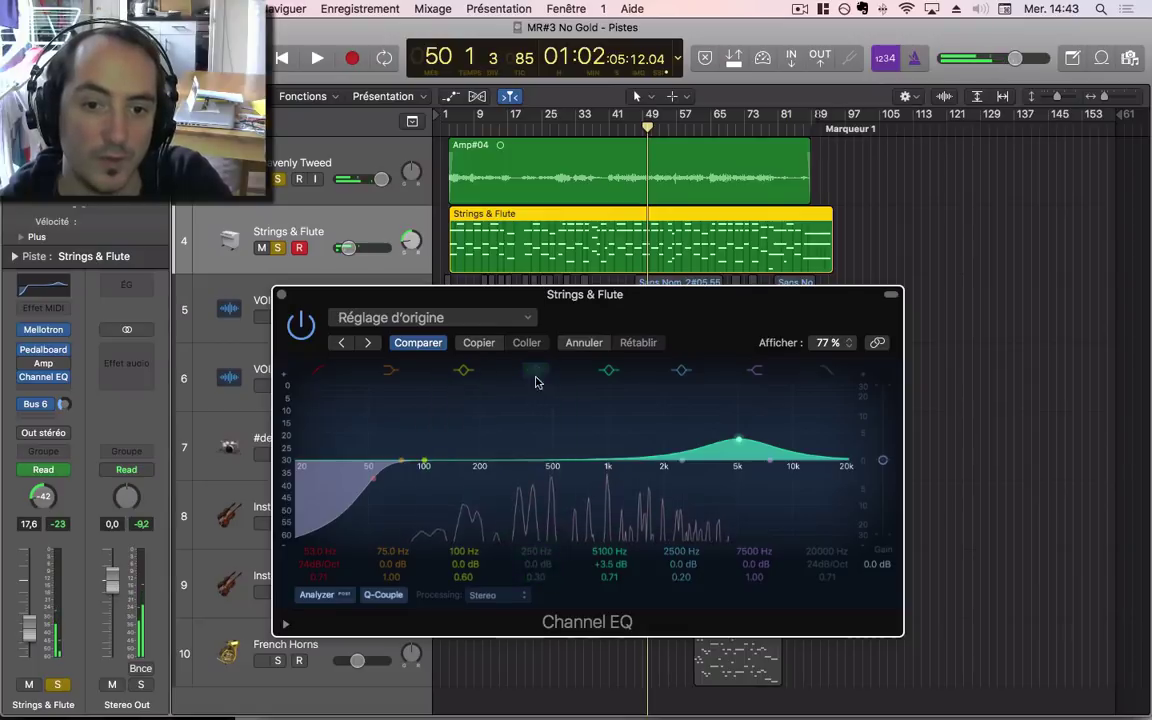
{"action": "left_click_drag", "start_coordinate": [497, 462], "coordinate": [543, 493]}
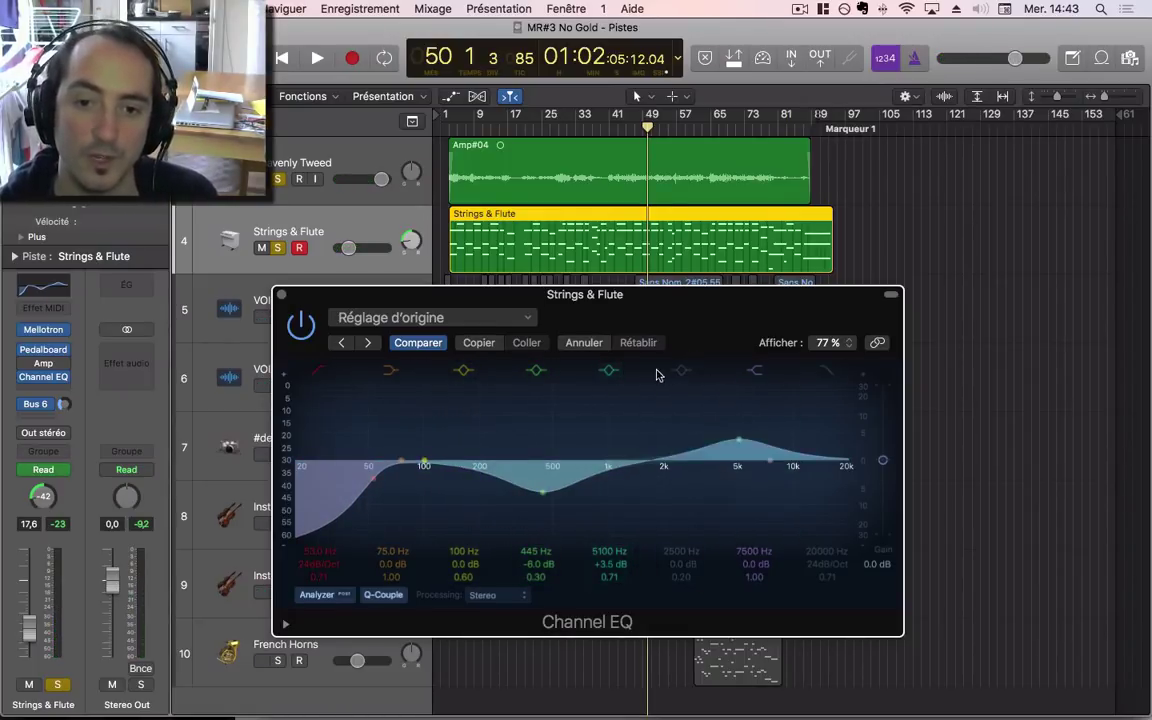
{"action": "left_click", "coordinate": [614, 371]}
{"action": "key", "text": "space"}
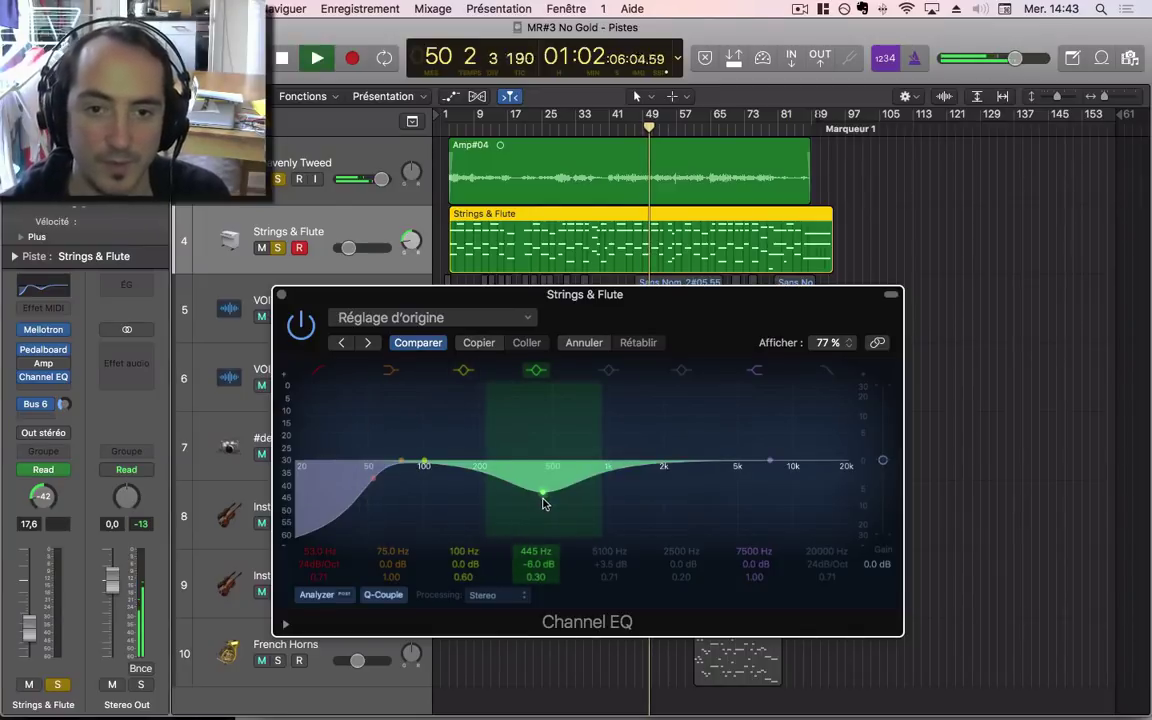
Step: Try the cut at 485 Hz and -9.0 dB, set it to 425 Hz and -3.5 dB, and compare the band off and on
{"action": "mouse_move", "coordinate": [543, 500]}
{"action": "left_mouse_down"}
{"action": "mouse_move", "coordinate": [556, 501]}
{"action": "mouse_move", "coordinate": [485, 440]}
{"action": "mouse_move", "coordinate": [550, 514]}
{"action": "left_mouse_up"}
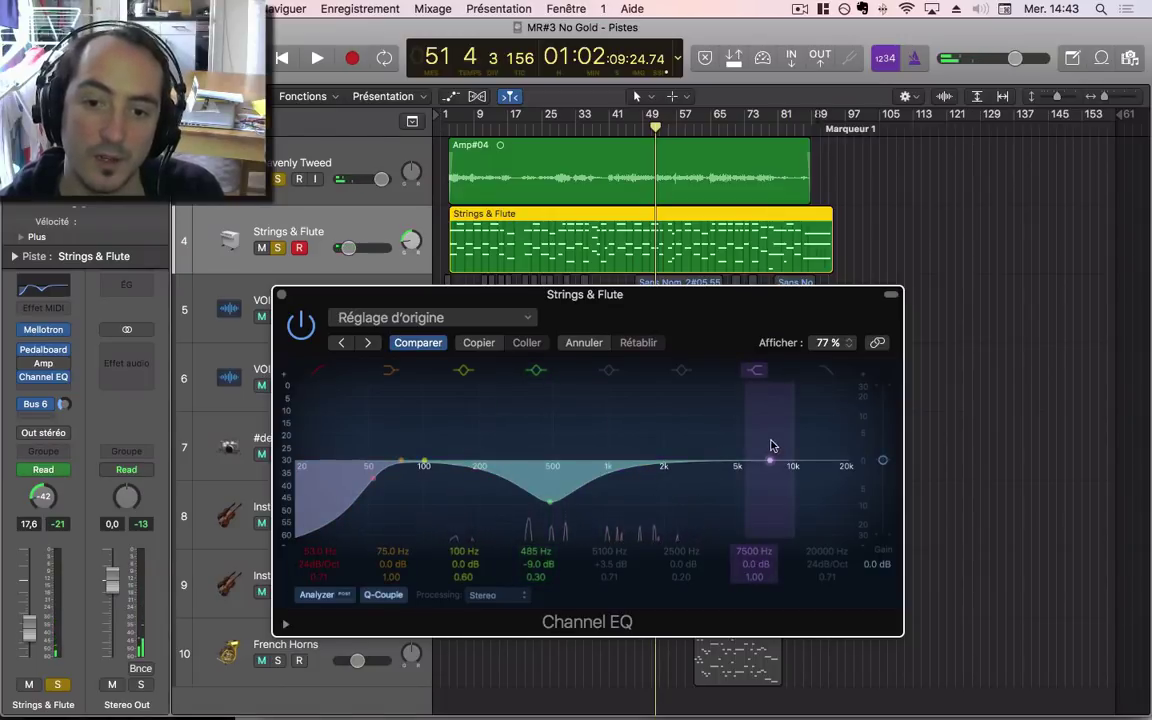
{"action": "key", "text": "space"}
{"action": "left_click_drag", "start_coordinate": [561, 514], "coordinate": [543, 495]}
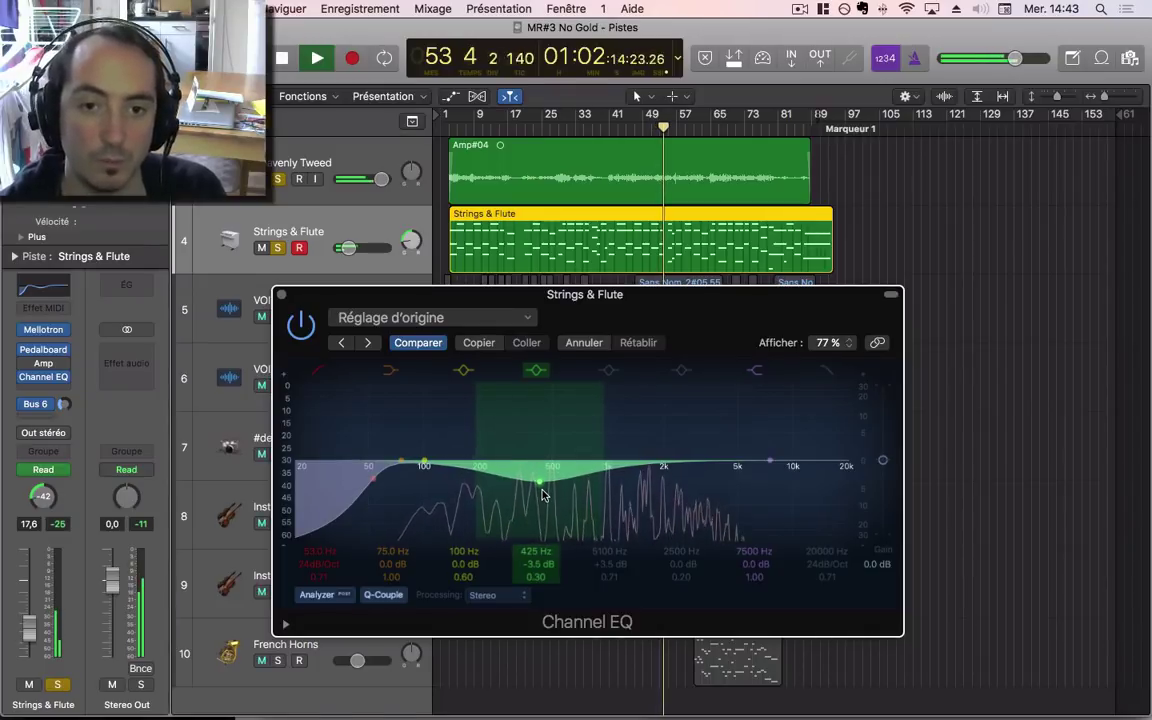
{"action": "left_click", "coordinate": [531, 372]}
{"action": "left_click", "coordinate": [531, 372]}
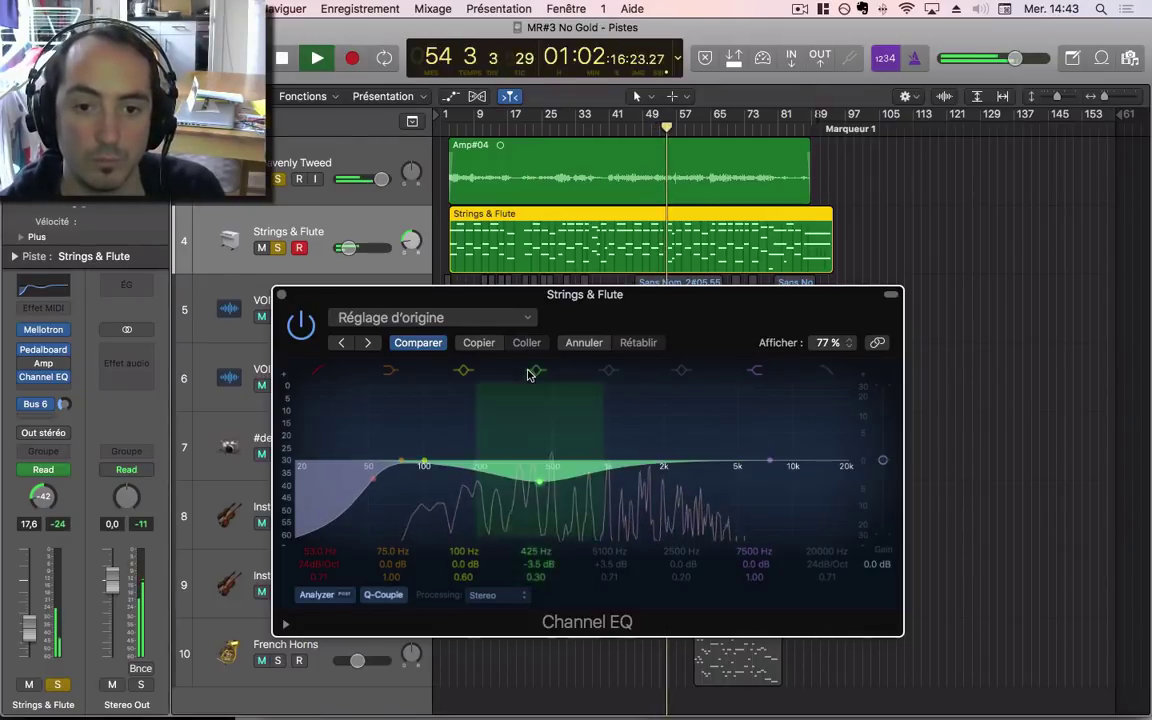
Step: Switch on the 2500 Hz band, move it to 3850 Hz at +2.0 dB, and set its Q to 0.60
{"action": "left_click", "coordinate": [681, 371]}
{"action": "left_click_drag", "start_coordinate": [683, 463], "coordinate": [732, 466]}
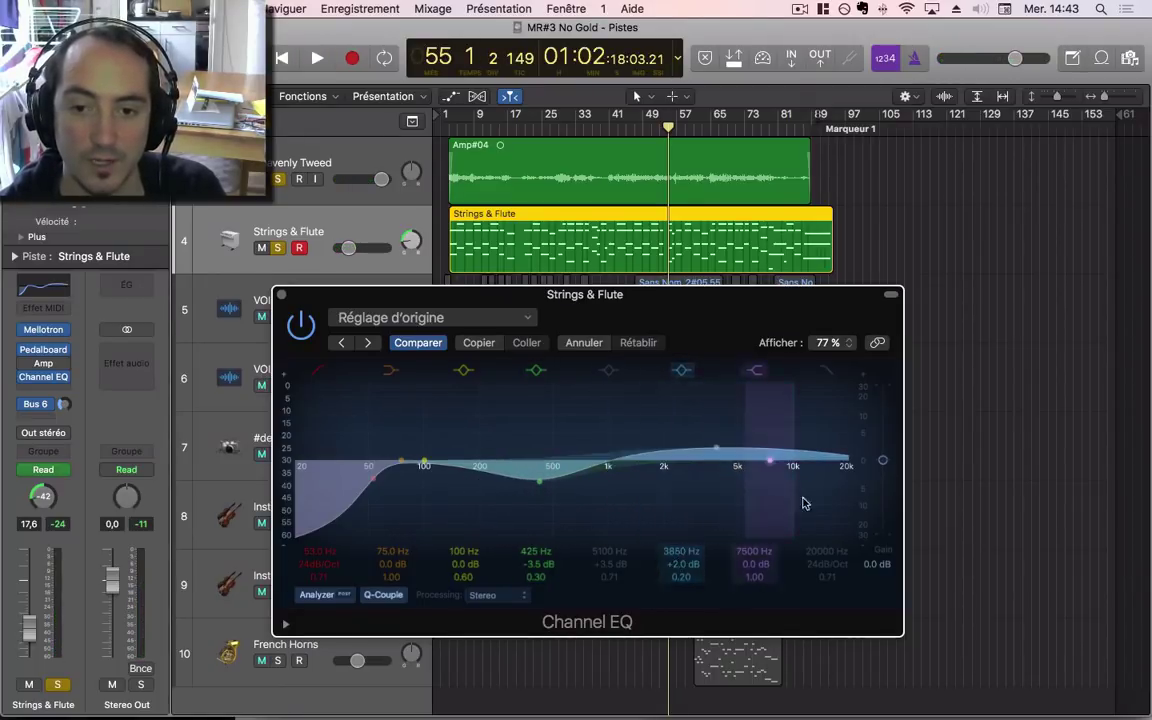
{"action": "left_click_drag", "start_coordinate": [681, 577], "coordinate": [681, 565]}
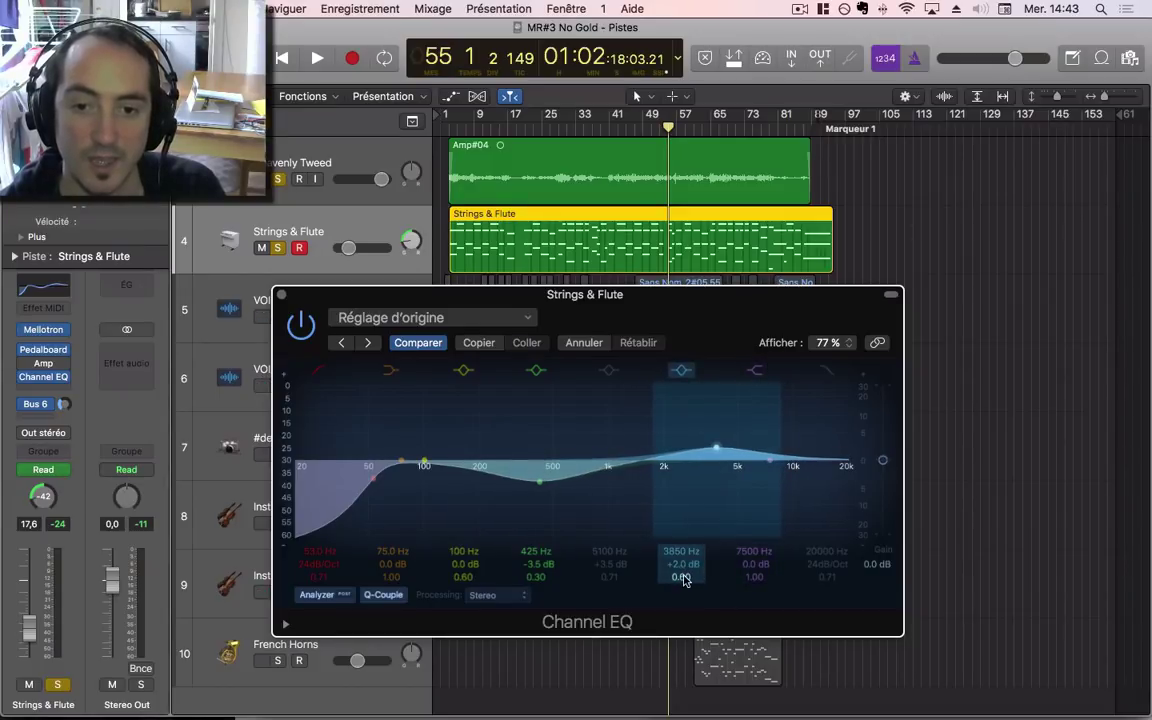
Step: Play from around bar 25 and again from around bar 13, comparing the Strings & Flute EQ bypassed and active
{"action": "key", "text": "space"}
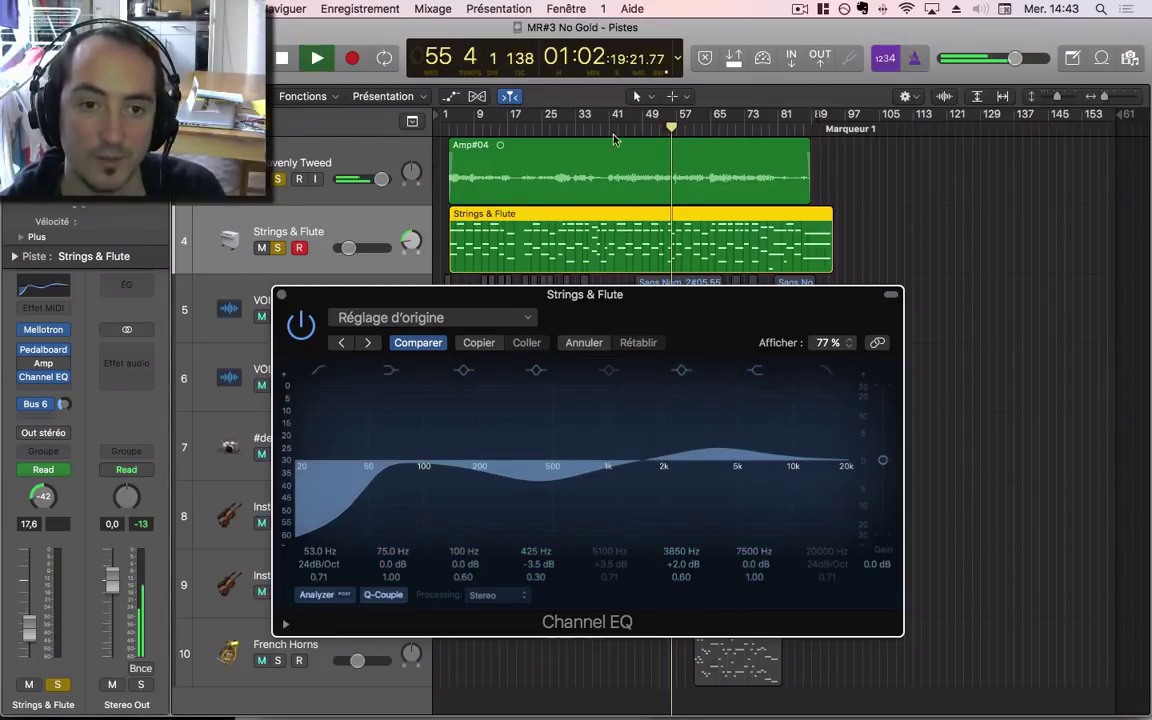
{"action": "left_click", "coordinate": [546, 128]}
{"action": "left_click", "coordinate": [300, 322]}
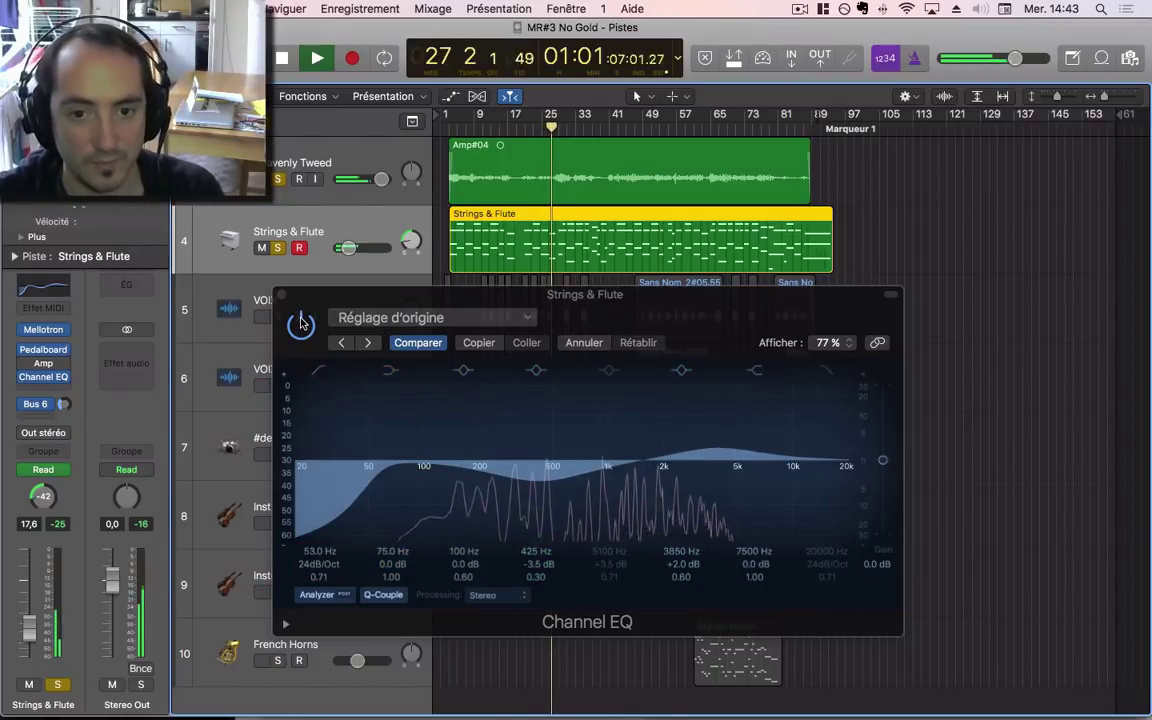
{"action": "key", "text": "space"}
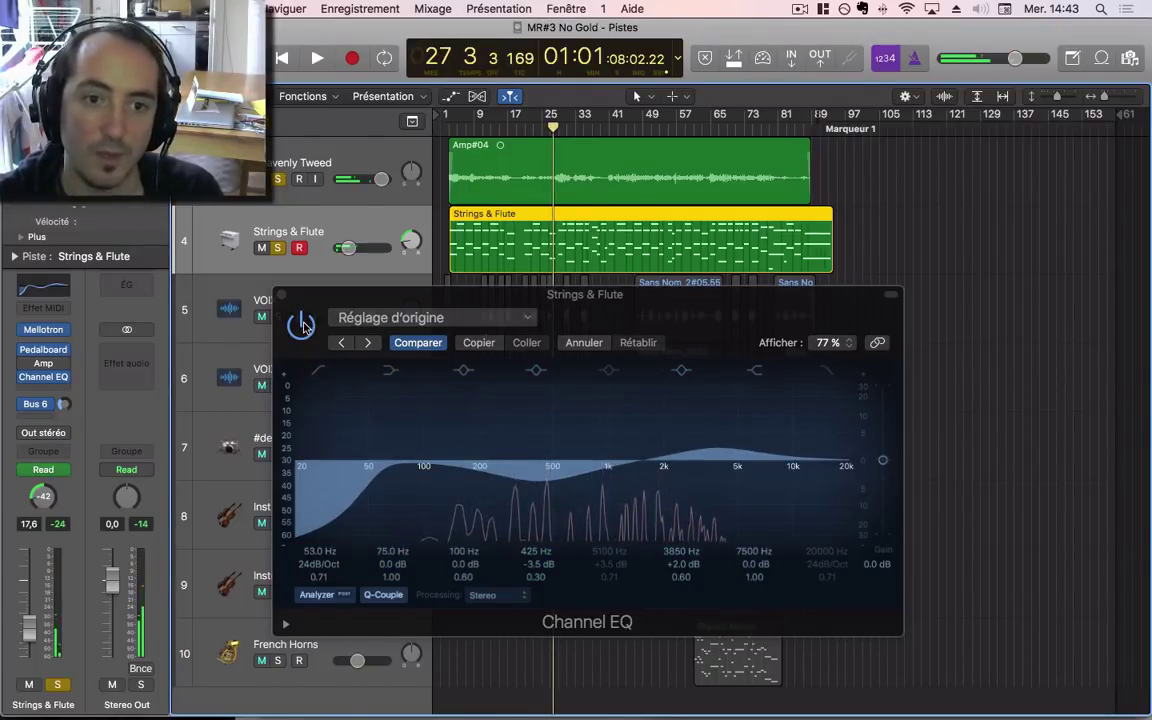
{"action": "left_click", "coordinate": [300, 322]}
{"action": "left_click", "coordinate": [490, 126]}
{"action": "key", "text": "space"}
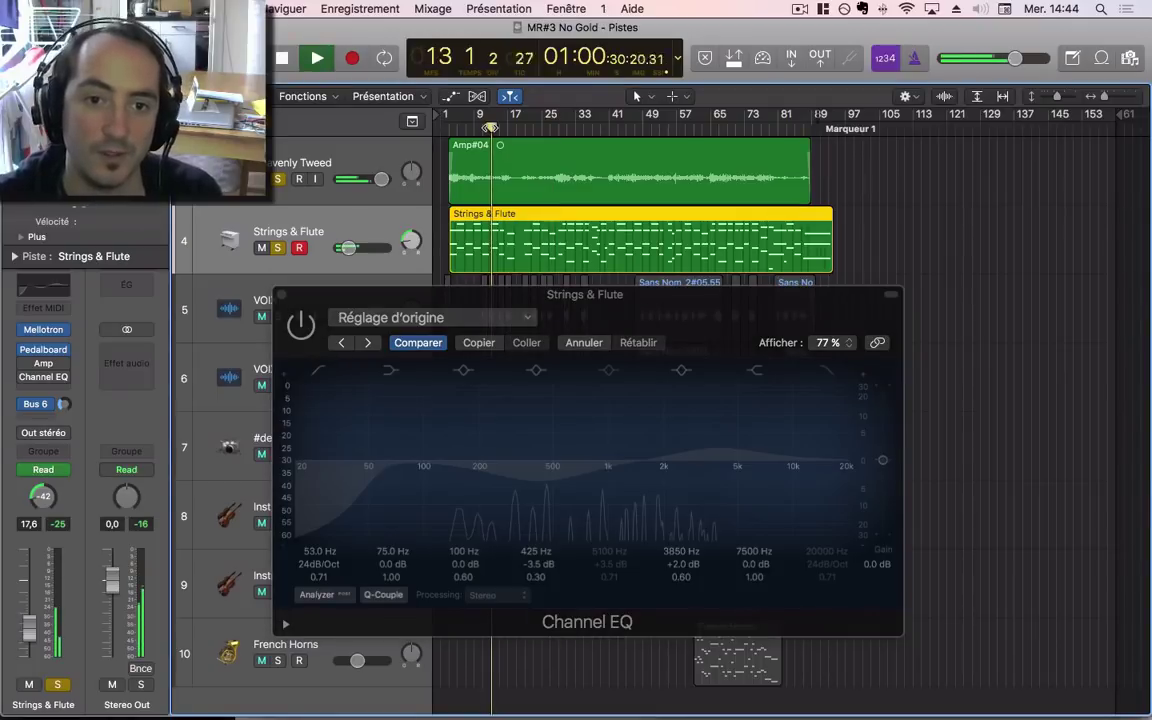
{"action": "left_click", "coordinate": [306, 333]}
{"action": "left_click", "coordinate": [303, 328]}
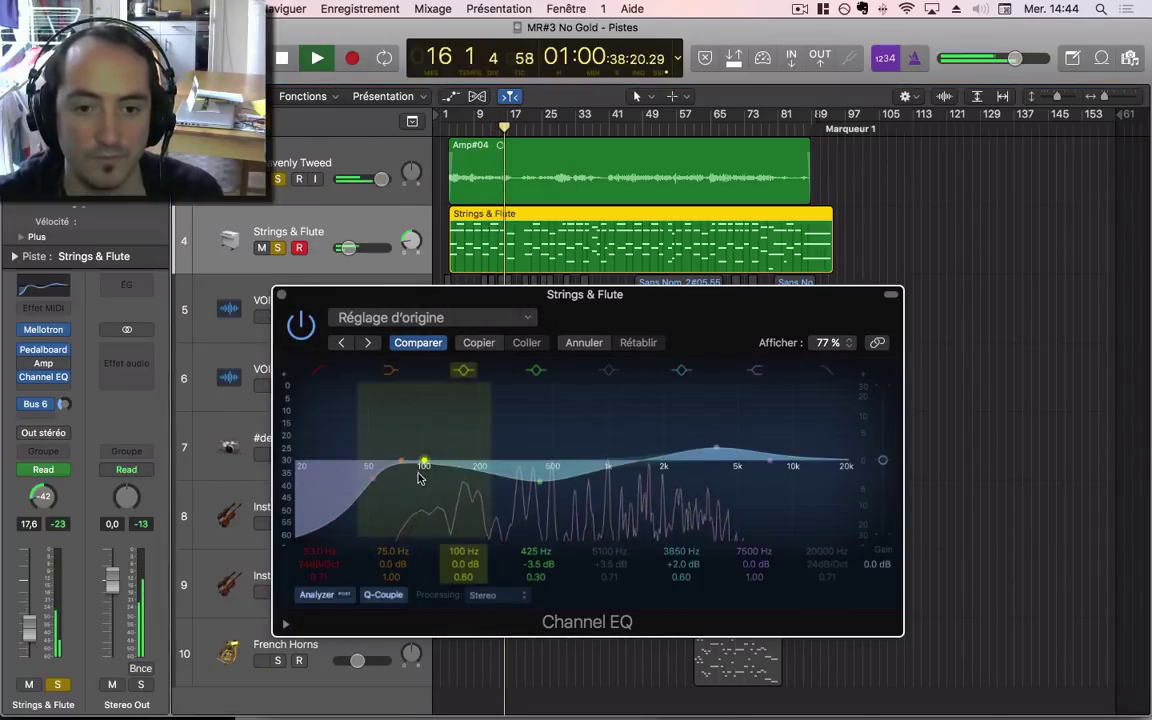
Step: Ease the 425 Hz cut to -2.0 dB and close the Strings & Flute EQ window
{"action": "left_click_drag", "start_coordinate": [541, 502], "coordinate": [541, 493]}
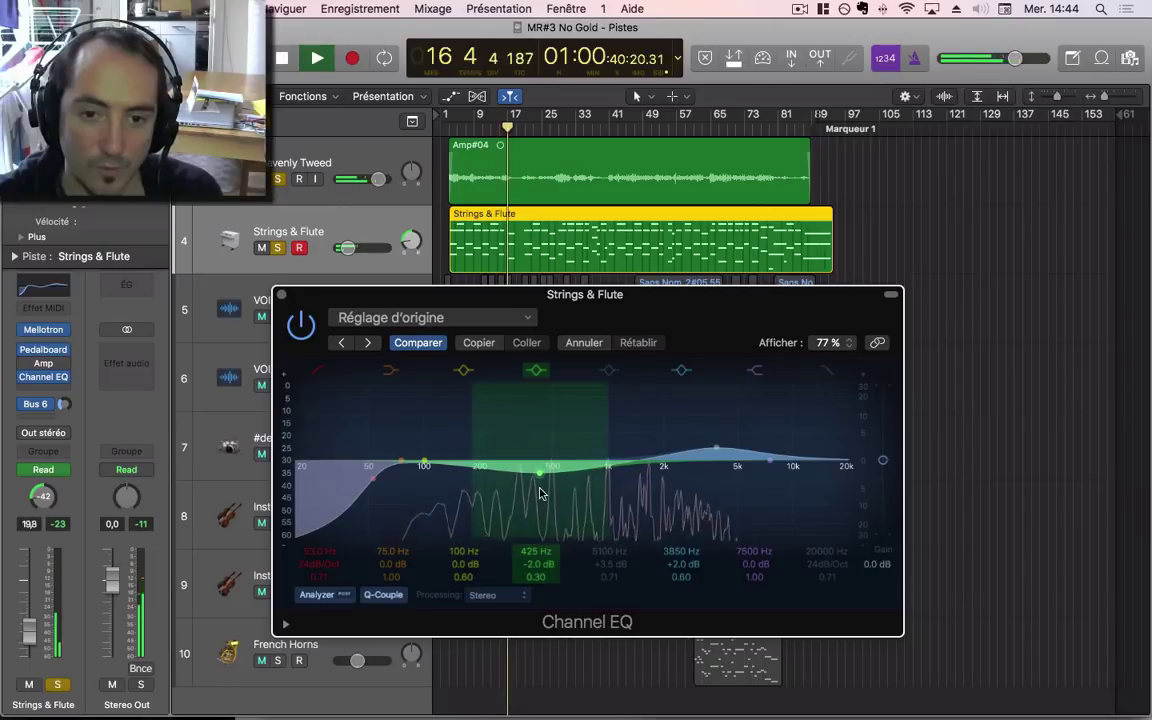
{"action": "left_click", "coordinate": [281, 295]}
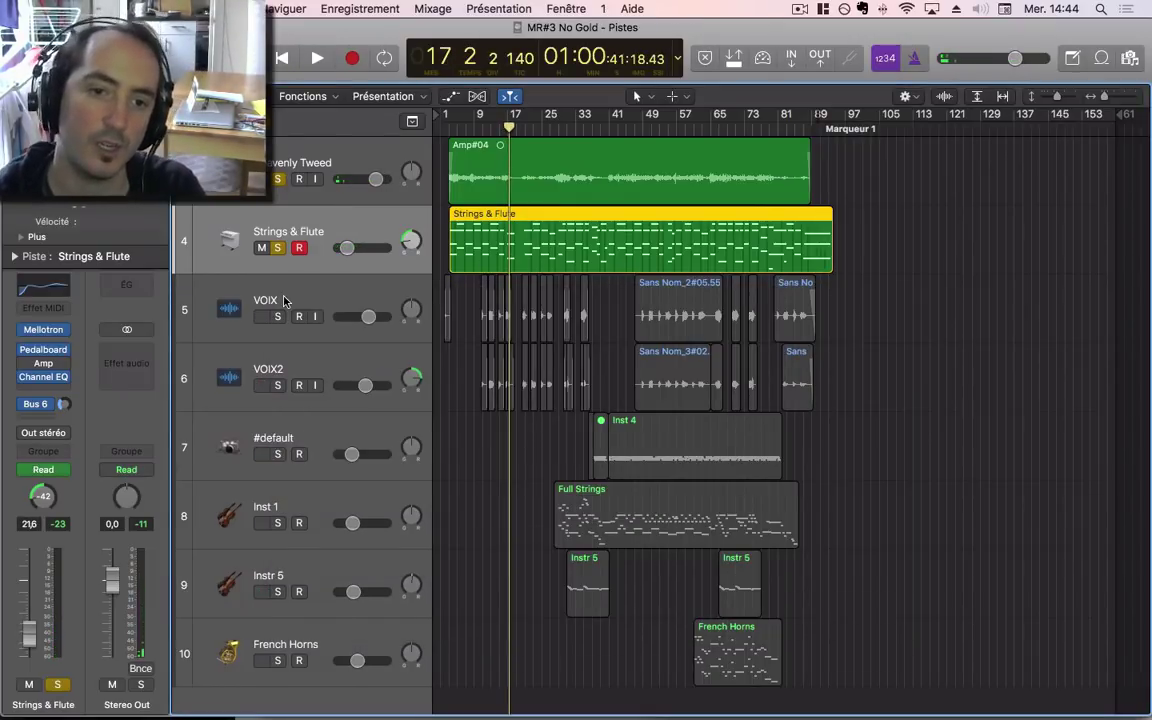
Step: Clear the track solos, select the #default drum track, and place the playhead at bar 41
{"action": "left_click", "coordinate": [279, 249]}
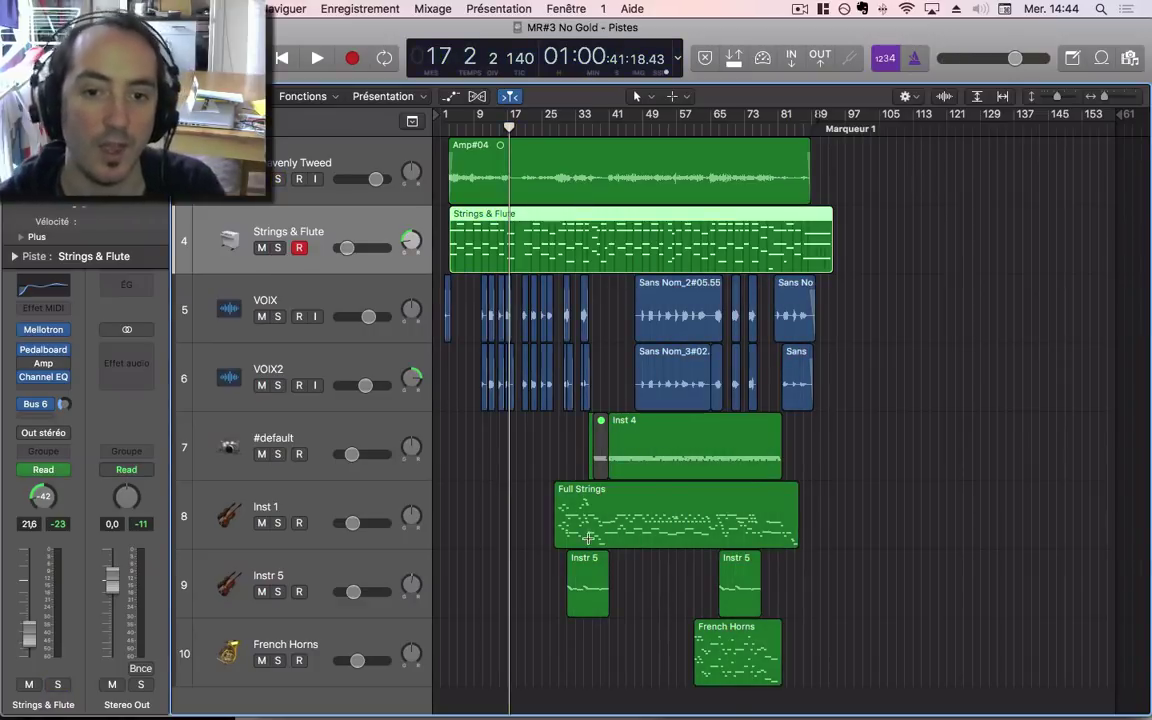
{"action": "left_click", "coordinate": [361, 428]}
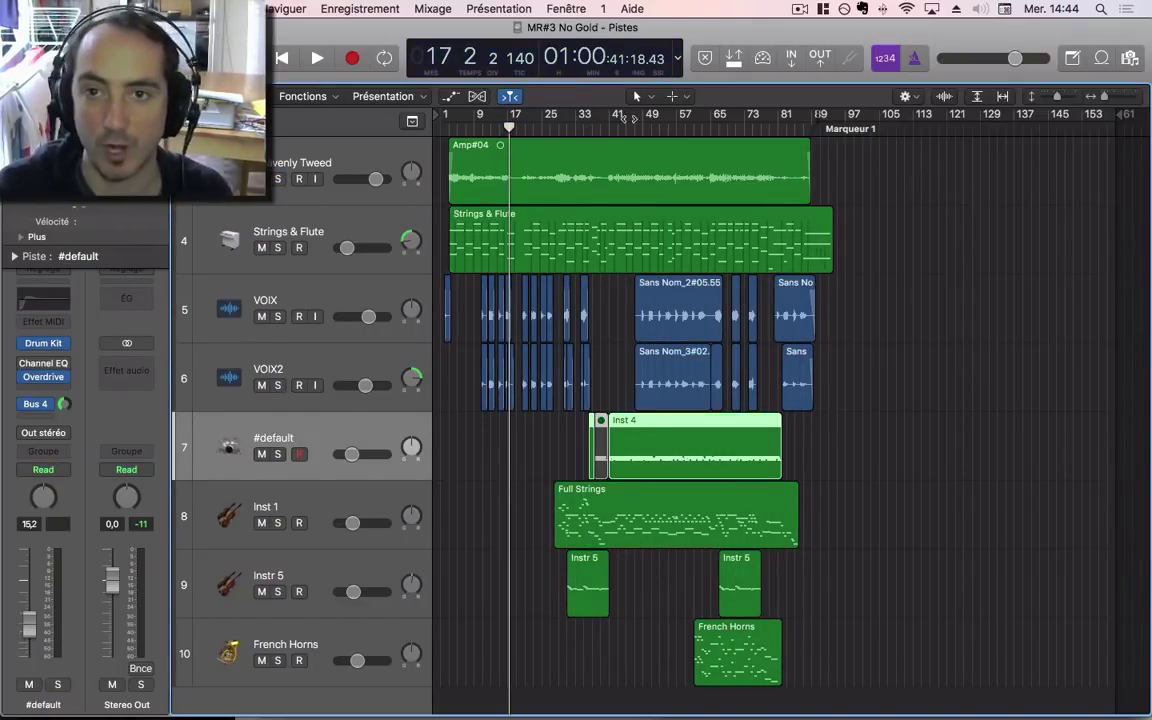
{"action": "left_click", "coordinate": [798, 9]}
{"action": "left_click", "coordinate": [766, 16]}
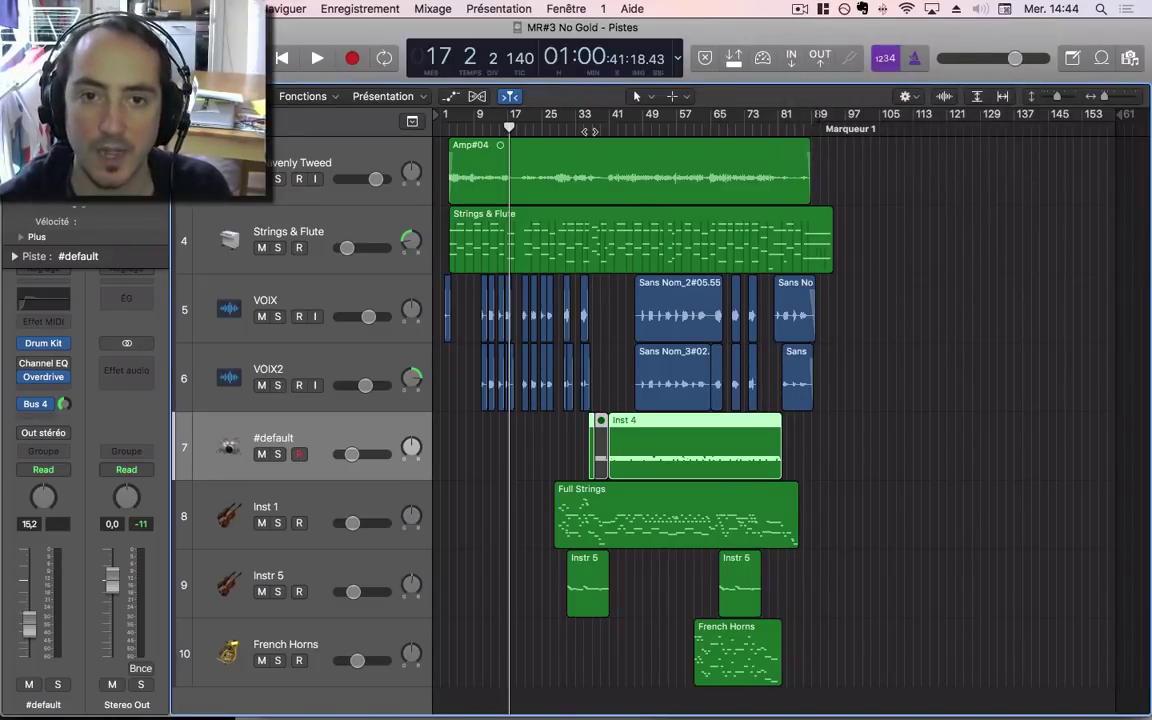
{"action": "left_click", "coordinate": [596, 128]}
{"action": "left_click_drag", "start_coordinate": [598, 128], "coordinate": [607, 128]}
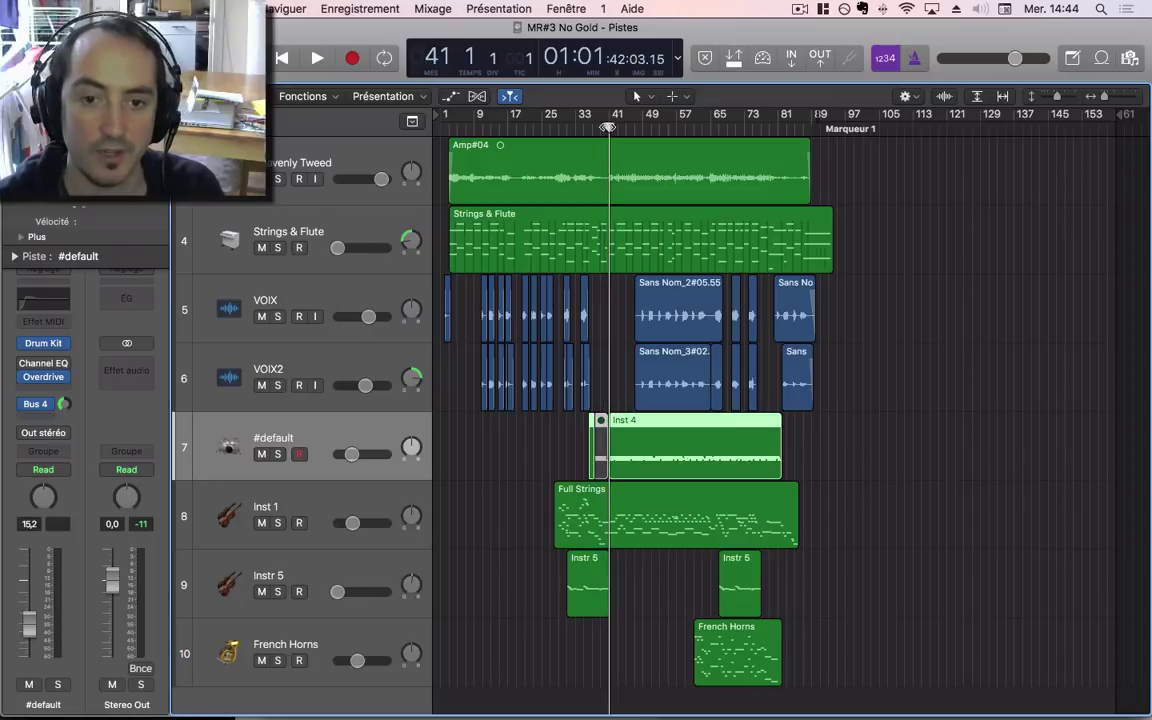
Step: Listen to the #default drum track soloed from bar 41 and then within the full mix, and stop playback
{"action": "left_click", "coordinate": [279, 454]}
{"action": "key", "text": "space"}
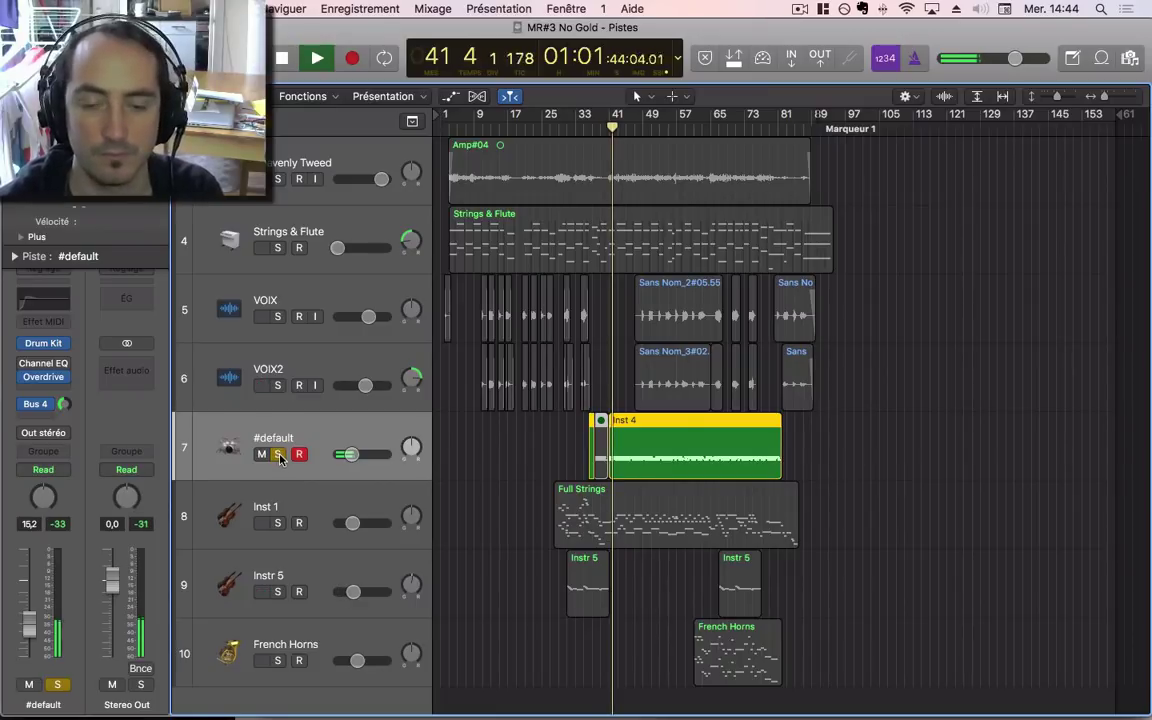
{"action": "left_click", "coordinate": [279, 454]}
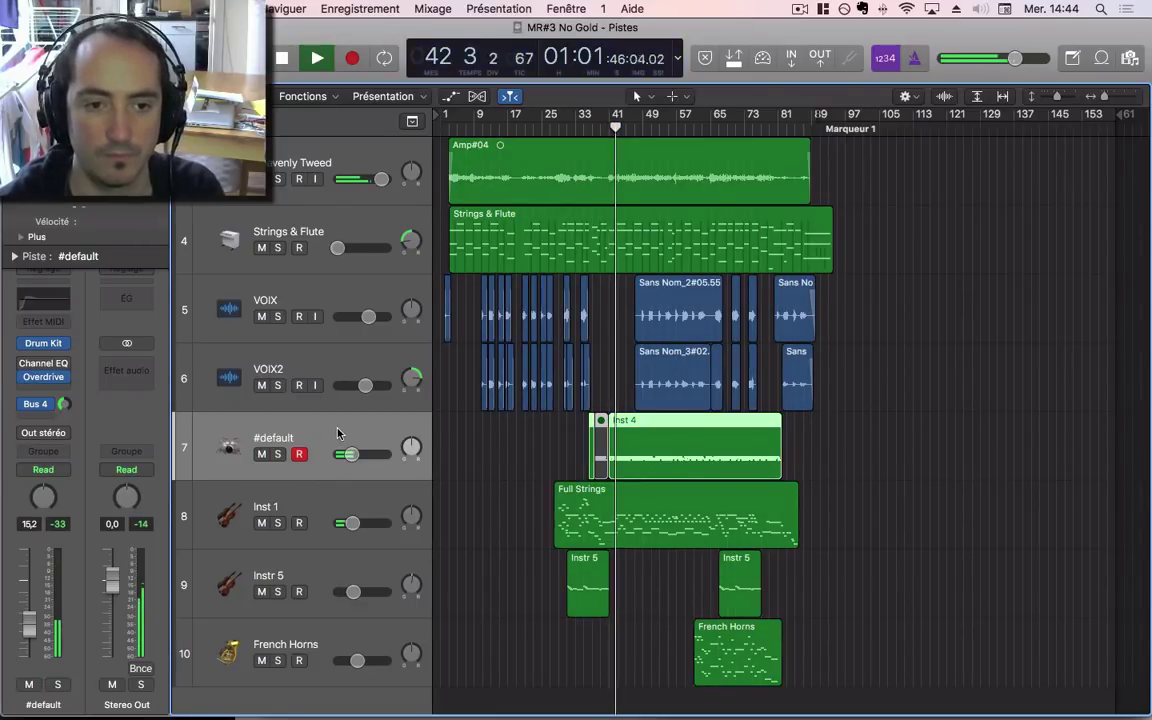
{"action": "key", "text": "space"}
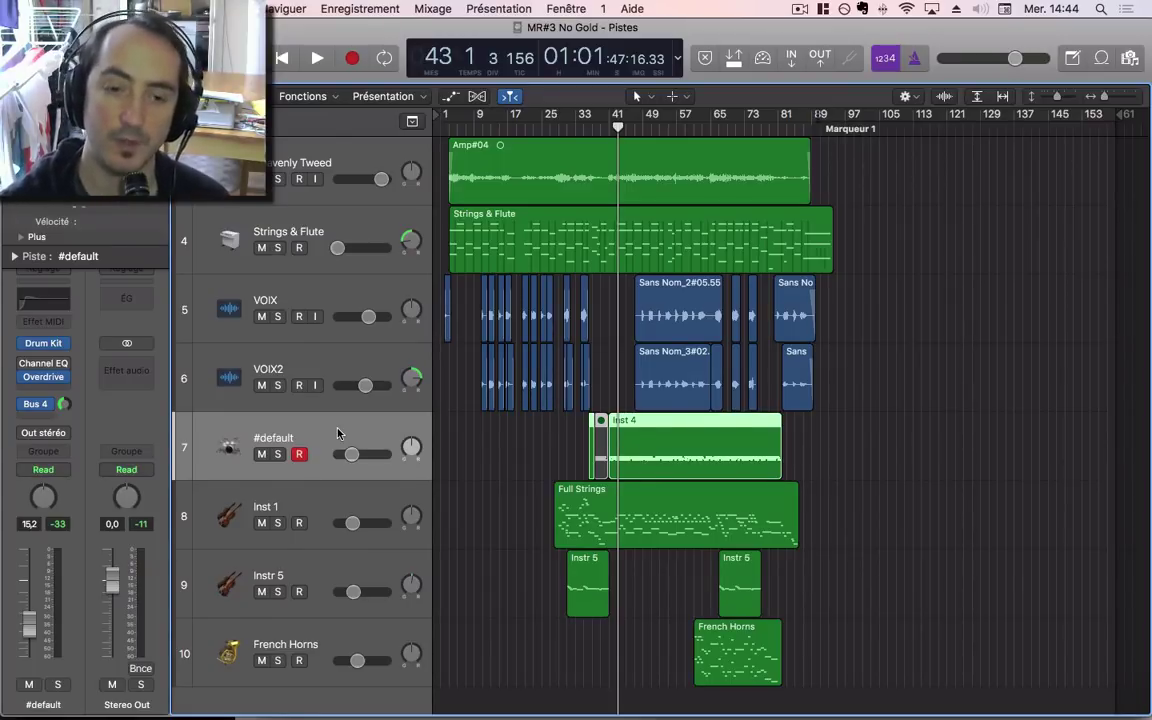
Step: Open the #default track's Channel EQ, move its window clear of the track headers, and switch the EQ on during playback
{"action": "left_click", "coordinate": [43, 366]}
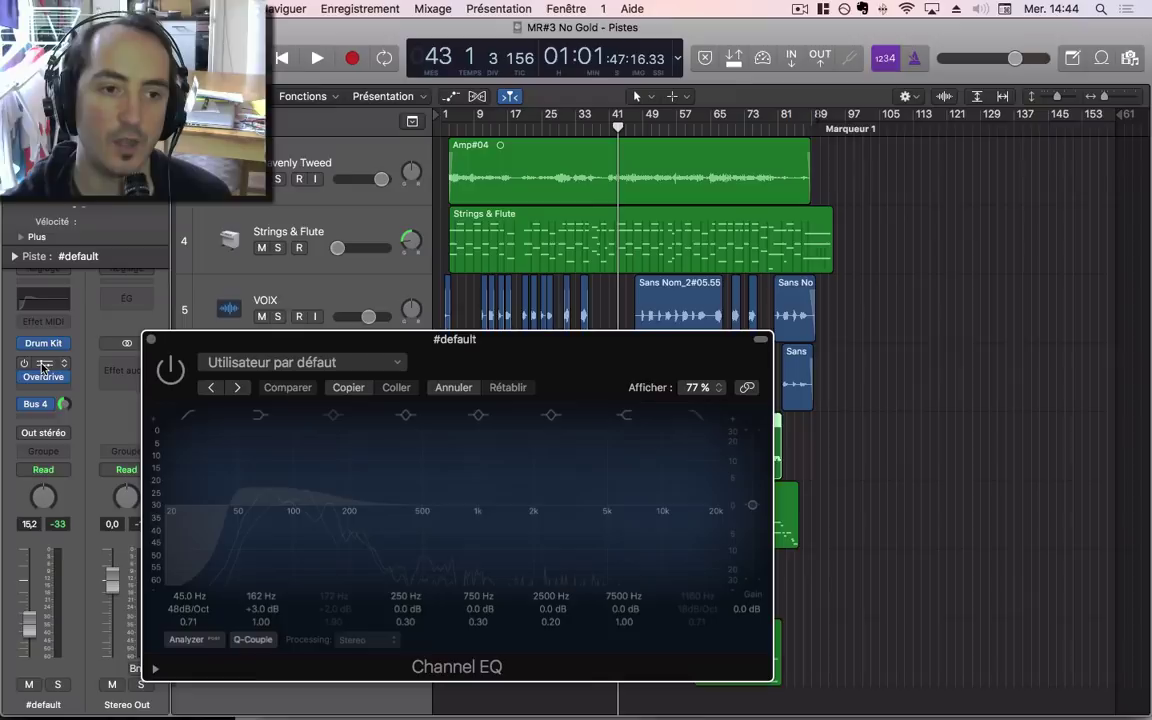
{"action": "left_click_drag", "start_coordinate": [537, 365], "coordinate": [855, 333]}
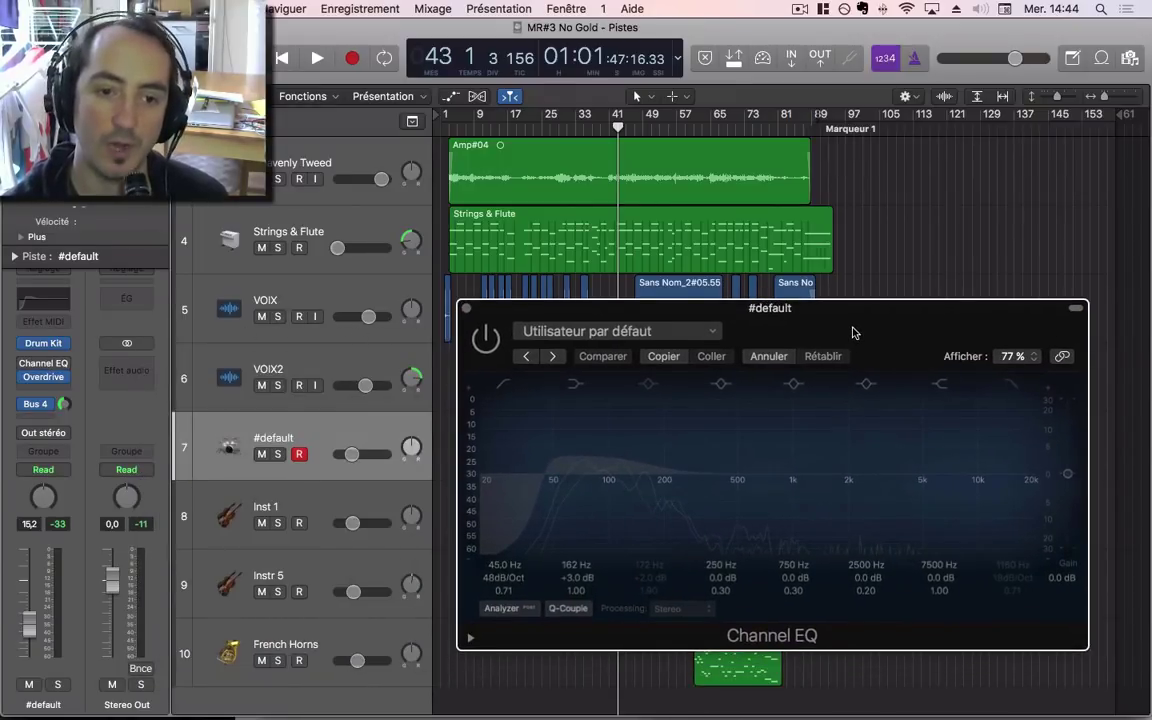
{"action": "left_click_drag", "start_coordinate": [494, 321], "coordinate": [472, 284]}
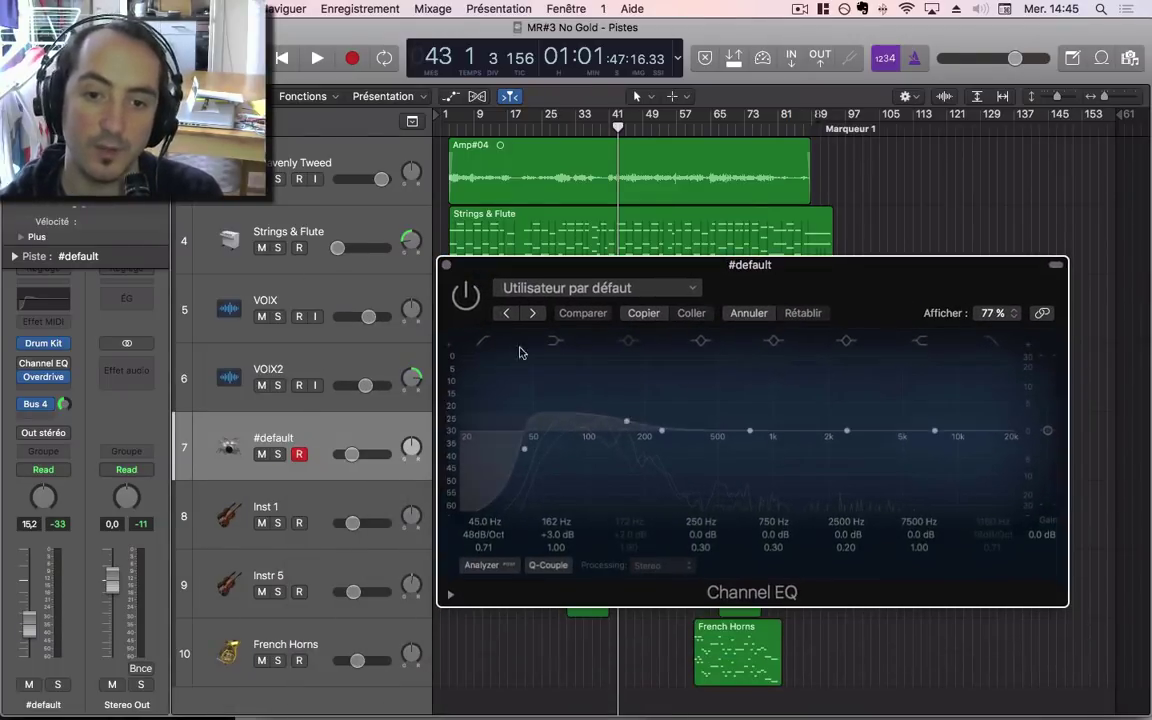
{"action": "left_click", "coordinate": [466, 305]}
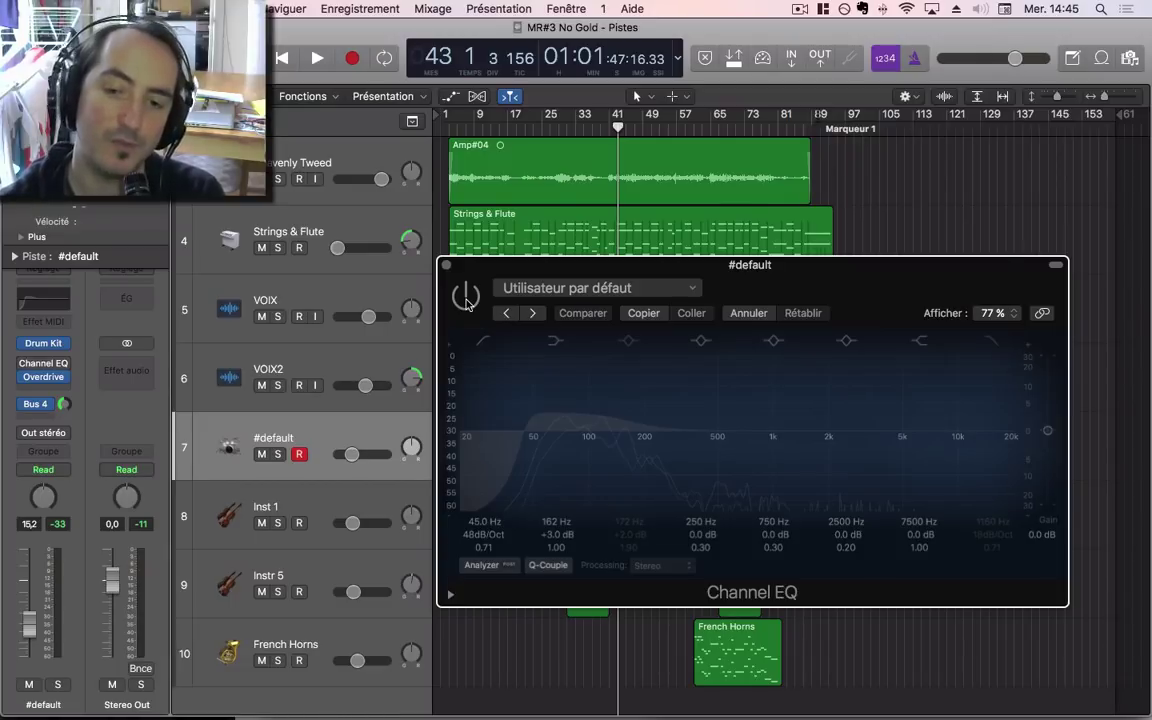
{"action": "key", "text": "space"}
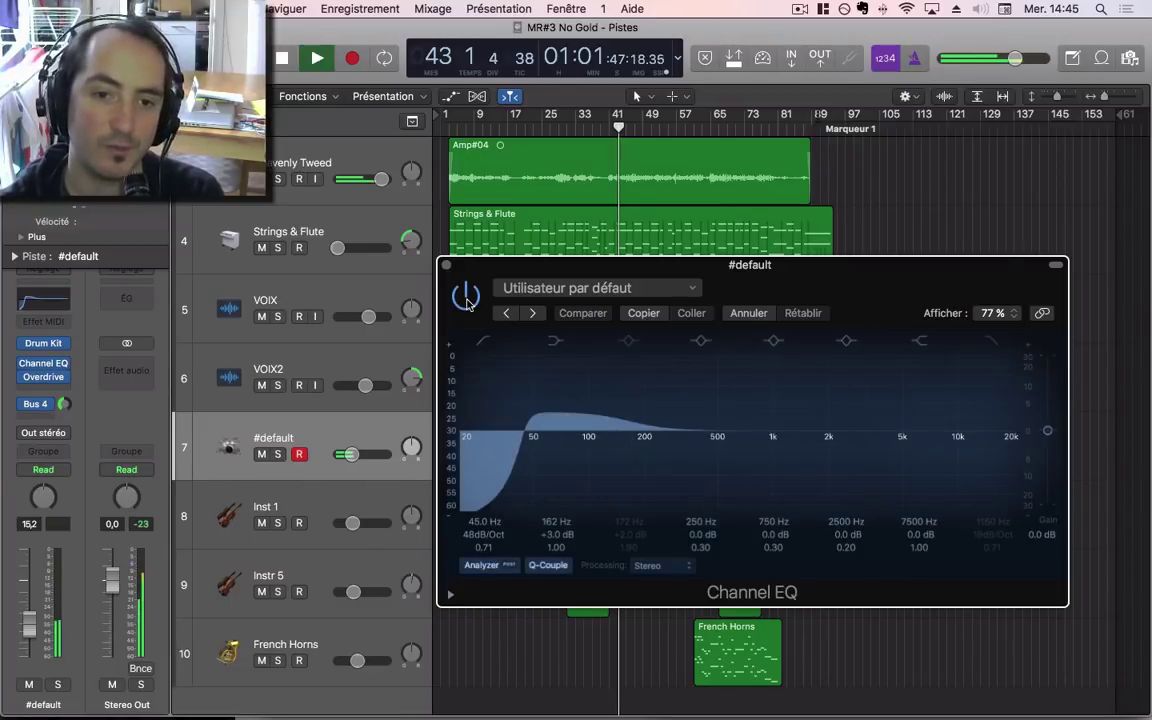
{"action": "left_click", "coordinate": [466, 297]}
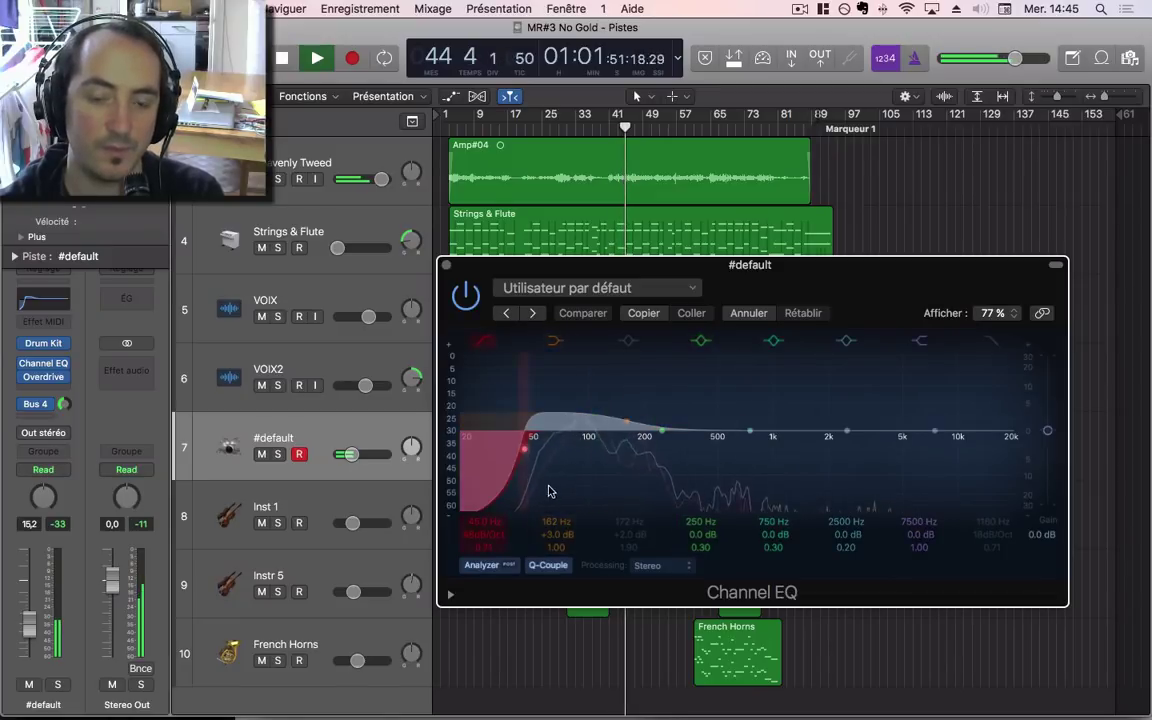
Step: Compare the #default drums with the EQ bypassed and active, and enable its high-cut filter at 1160 Hz
{"action": "left_click", "coordinate": [465, 298]}
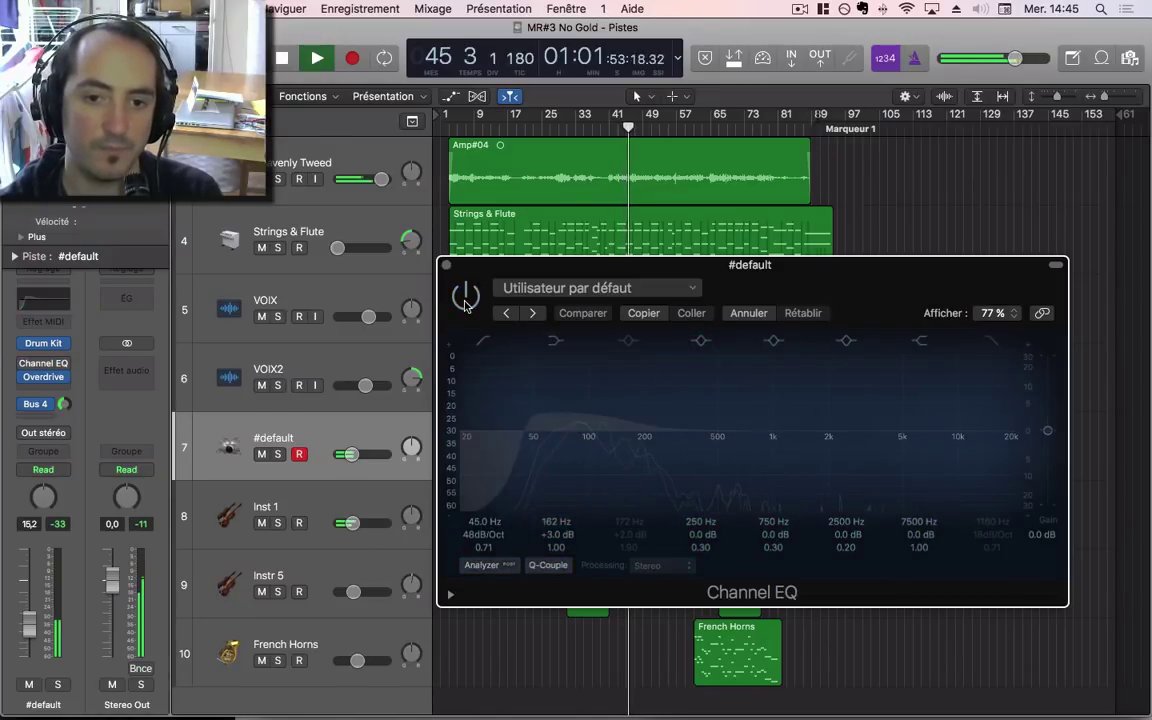
{"action": "left_click", "coordinate": [465, 298]}
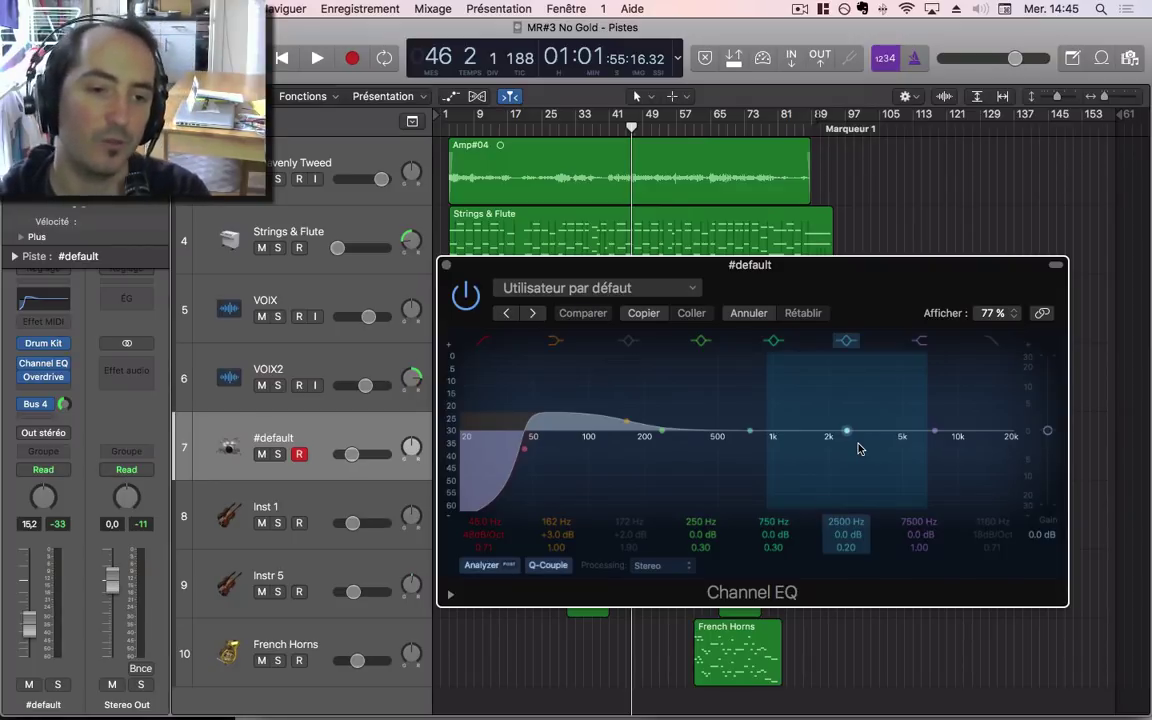
{"action": "left_click", "coordinate": [989, 343]}
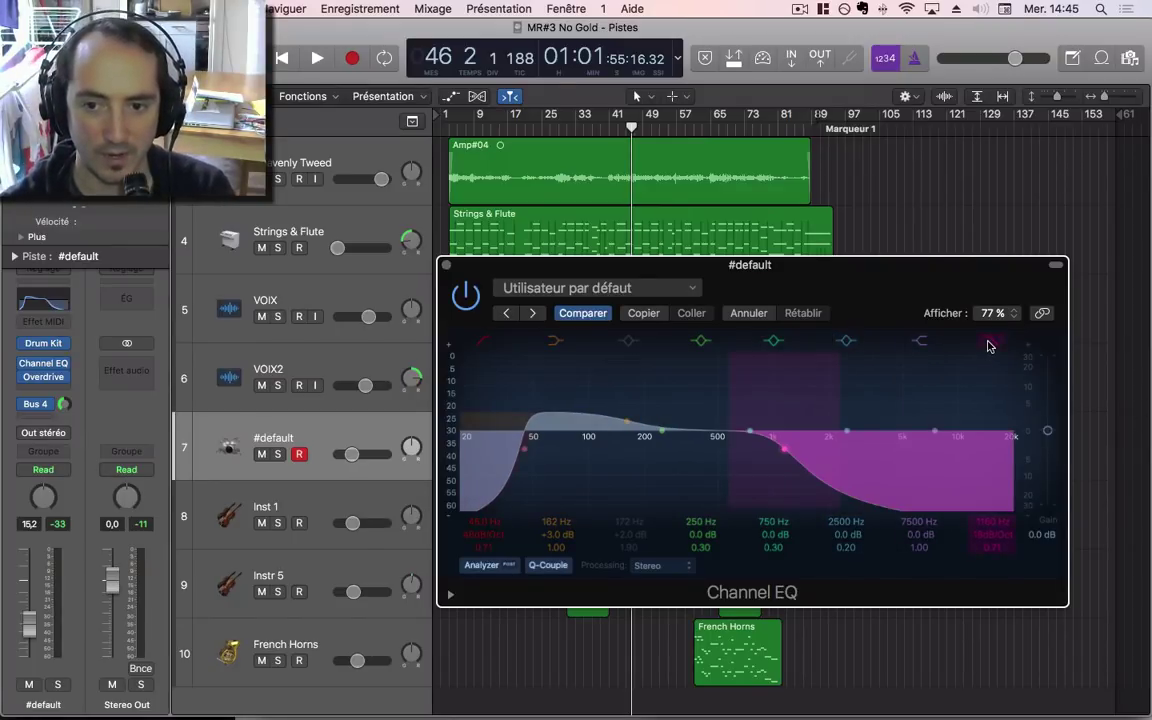
{"action": "left_click_drag", "start_coordinate": [880, 285], "coordinate": [872, 216]}
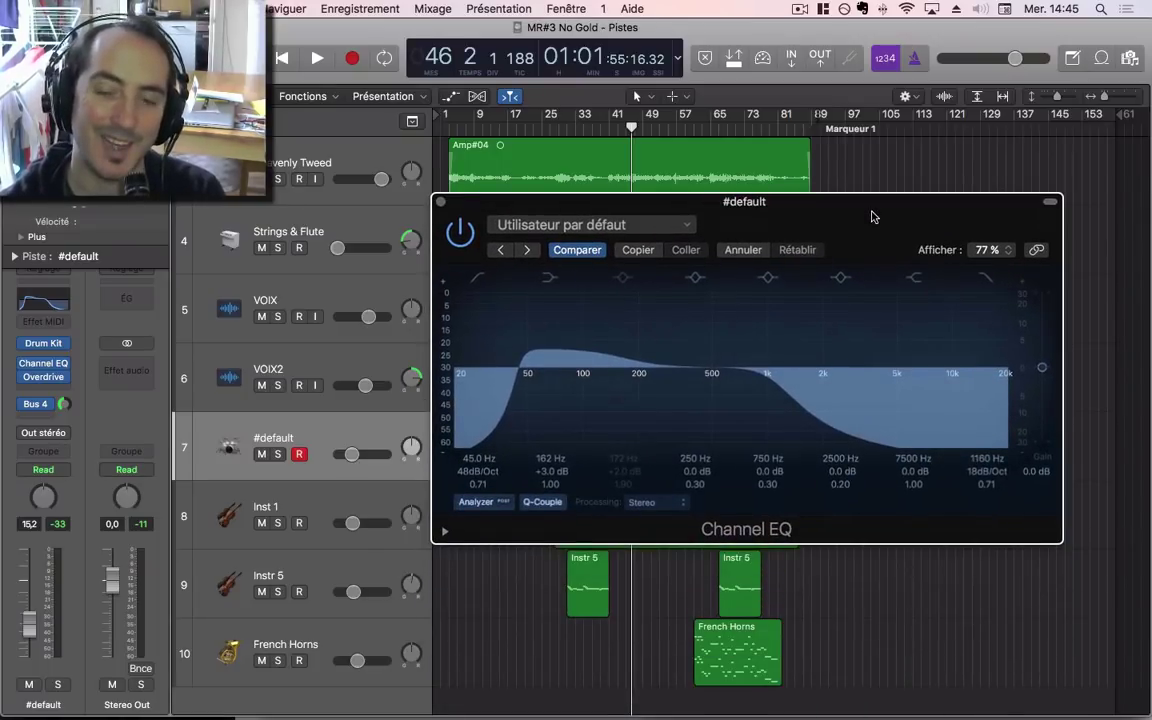
{"action": "left_click_drag", "start_coordinate": [872, 216], "coordinate": [836, 292]}
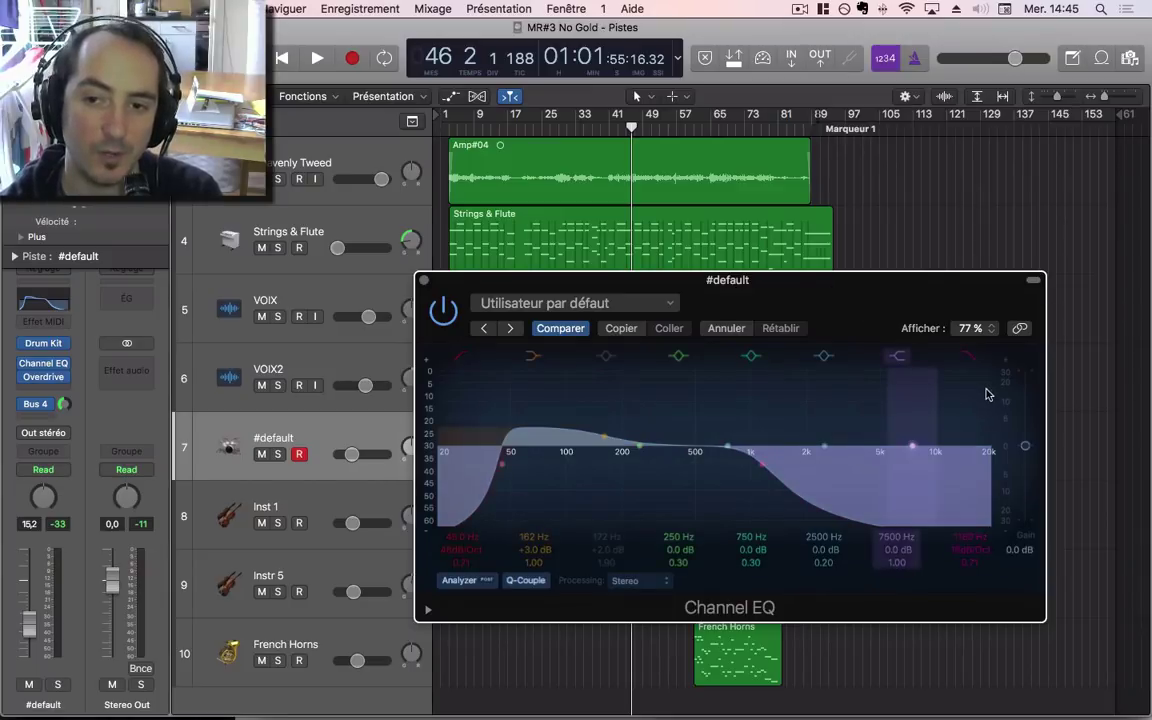
Step: Listen to the drums in the mix with the high-cut filter off and then back on
{"action": "left_click", "coordinate": [971, 357]}
{"action": "key", "text": "space"}
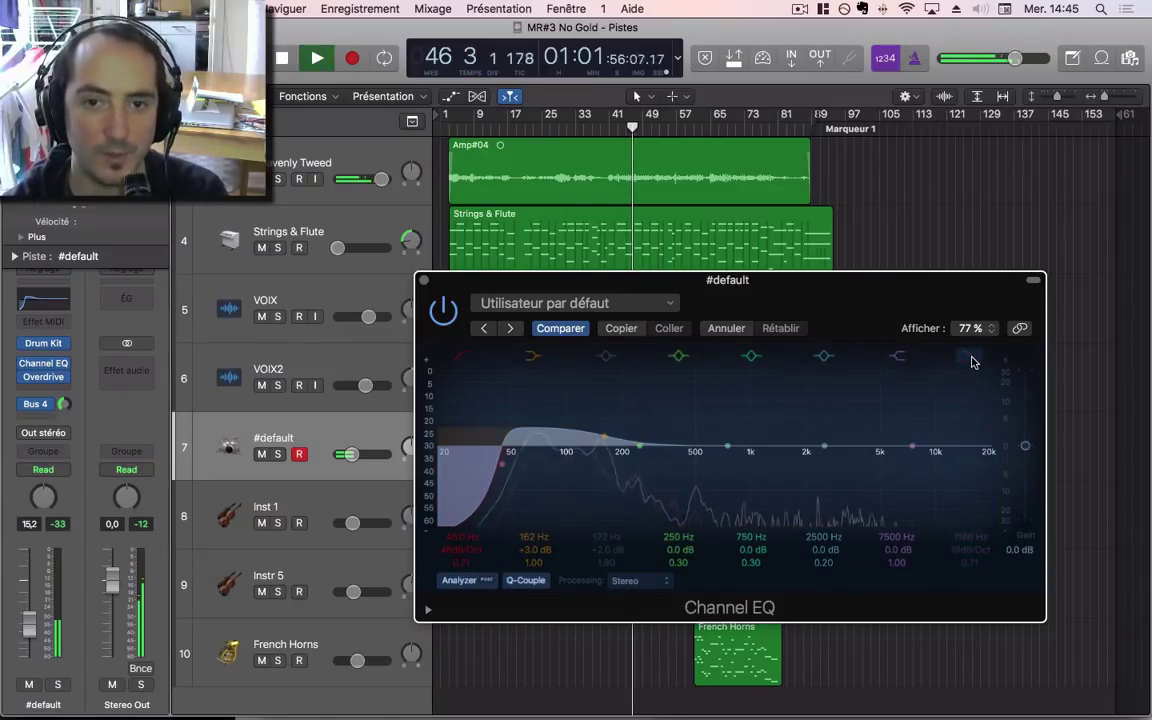
{"action": "left_click", "coordinate": [971, 359]}
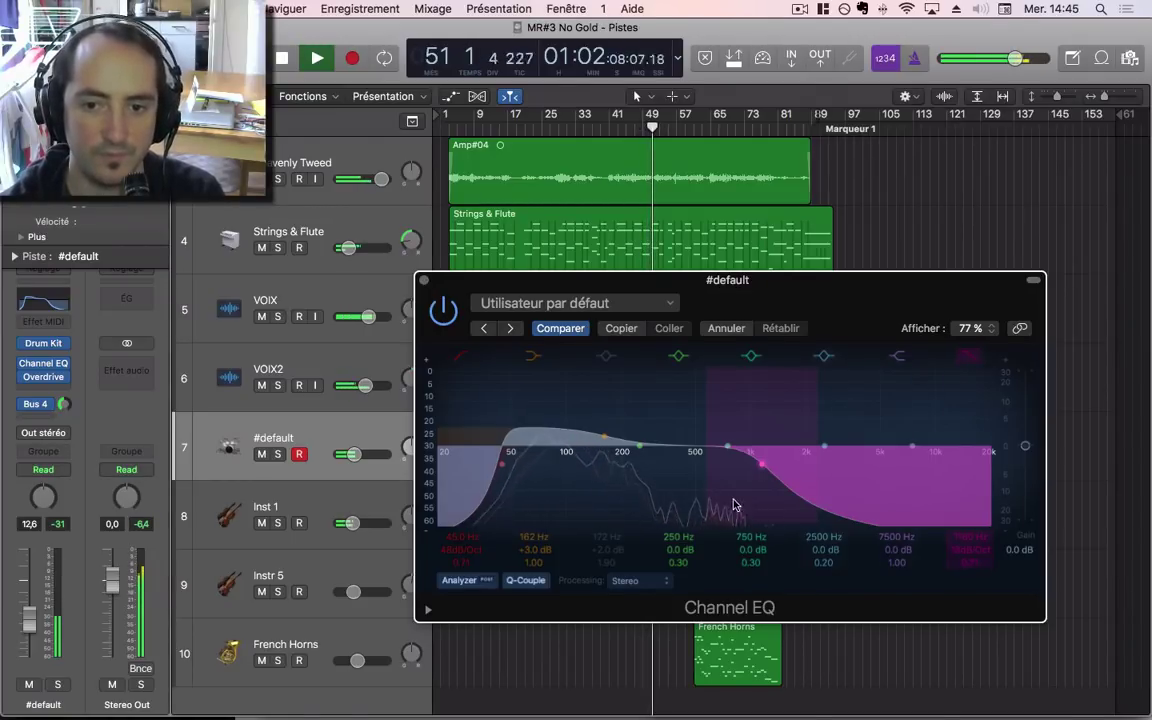
Step: Raise the #default high-cut frequency to 1720 Hz, listen to the result, and close the EQ window
{"action": "key", "text": "space"}
{"action": "left_click_drag", "start_coordinate": [753, 478], "coordinate": [795, 470]}
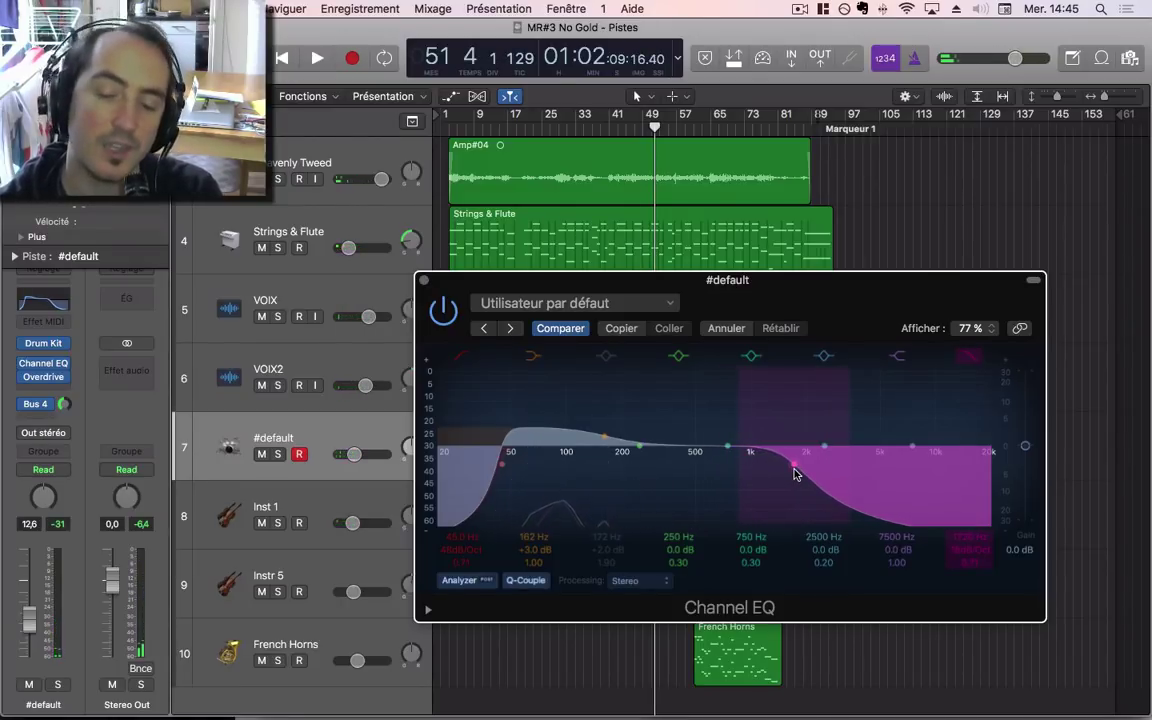
{"action": "key", "text": "space"}
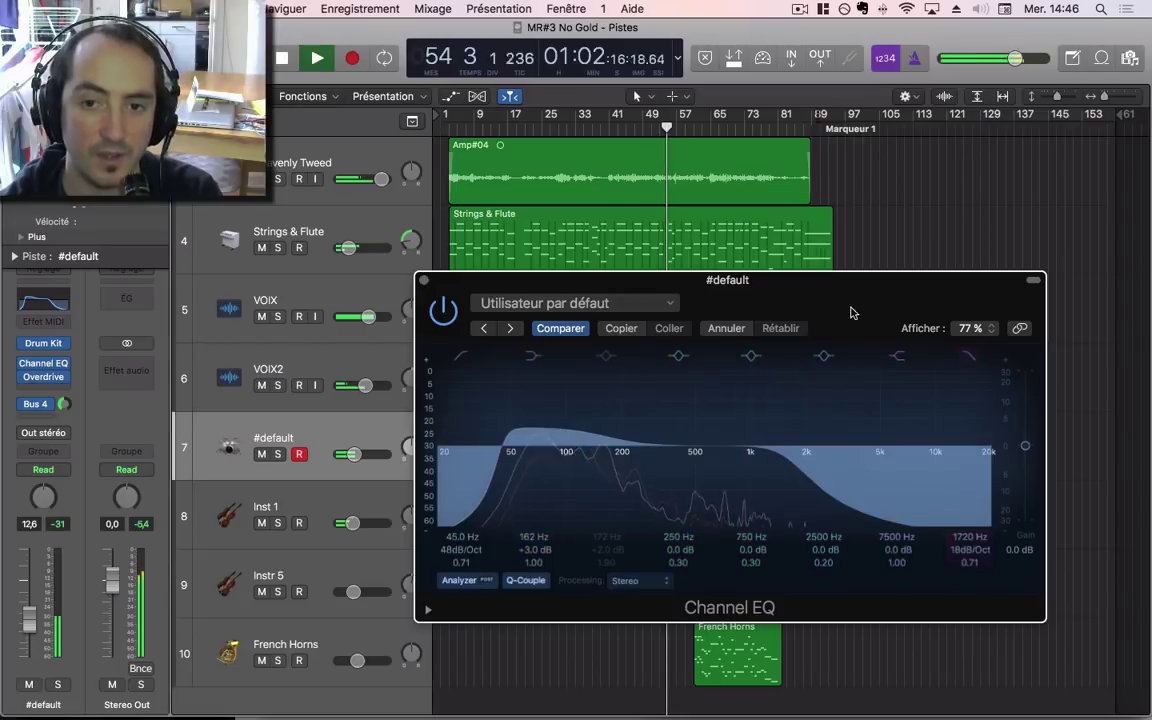
{"action": "key", "text": "space"}
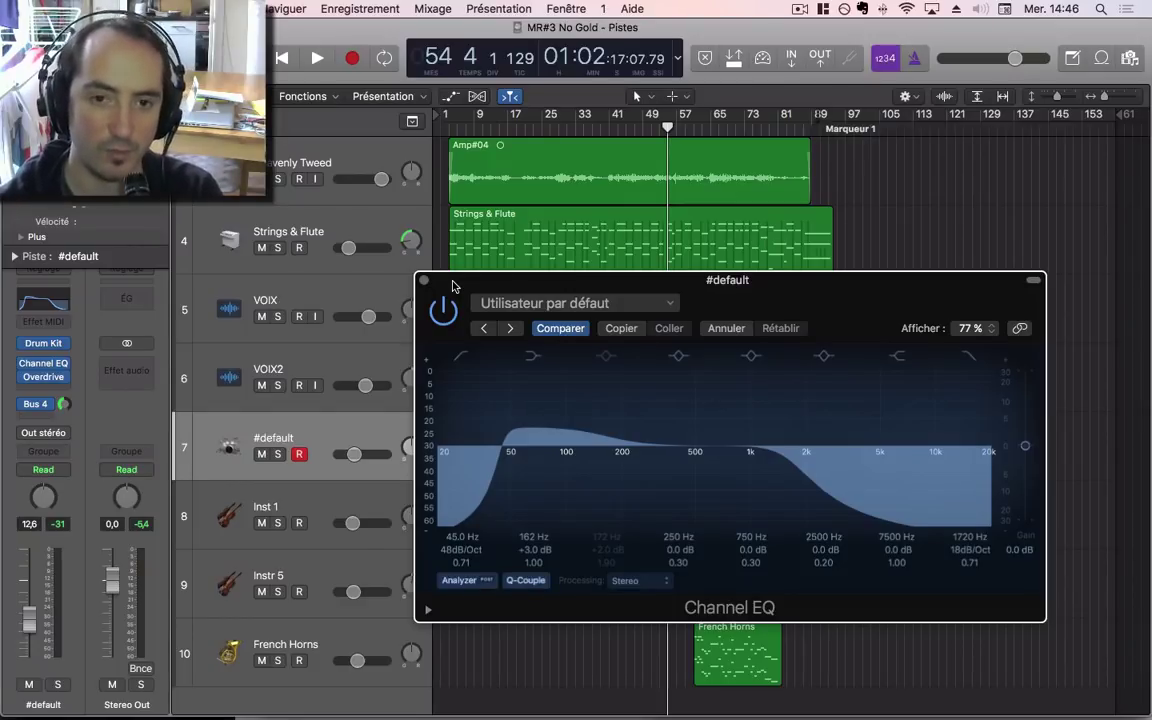
{"action": "left_click", "coordinate": [425, 281]}
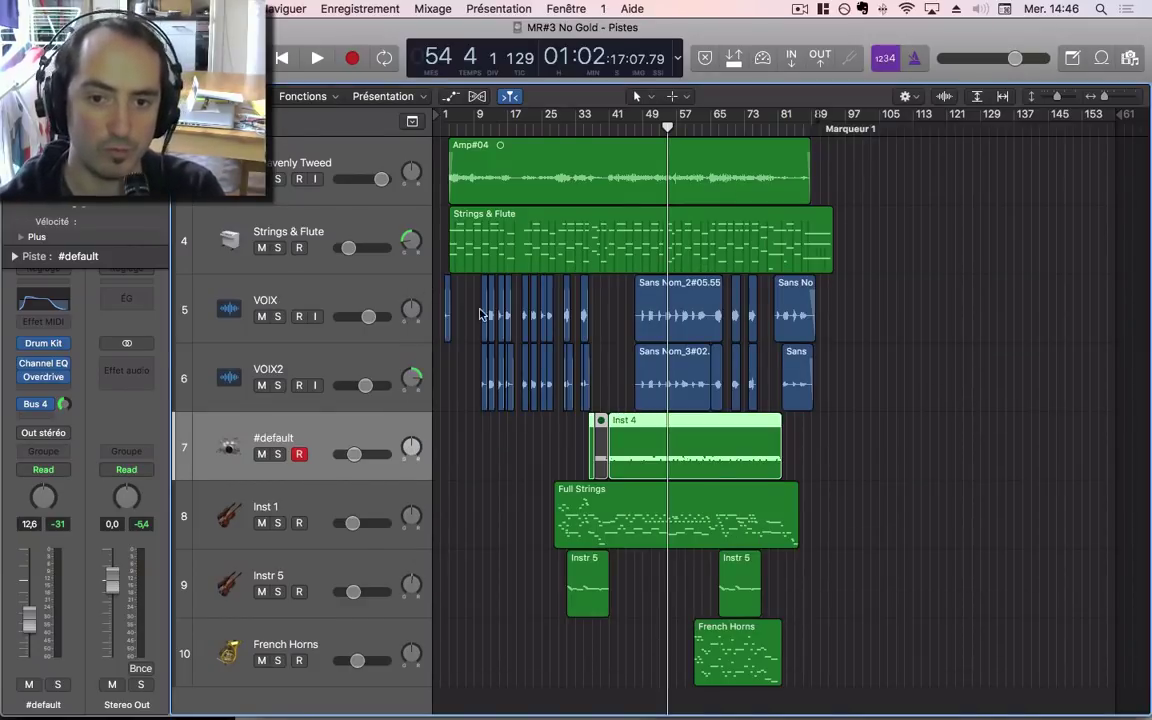
Step: Select the VOIX track and move the playhead back to bar 48
{"action": "left_click", "coordinate": [337, 362]}
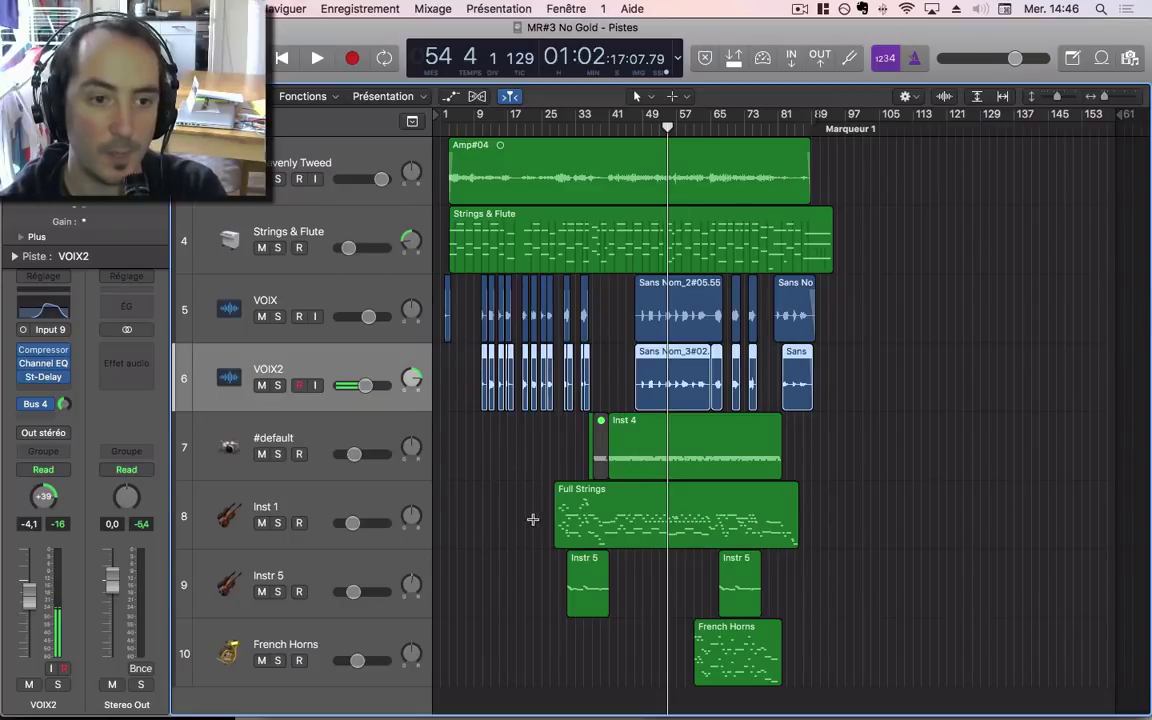
{"action": "left_click", "coordinate": [355, 290]}
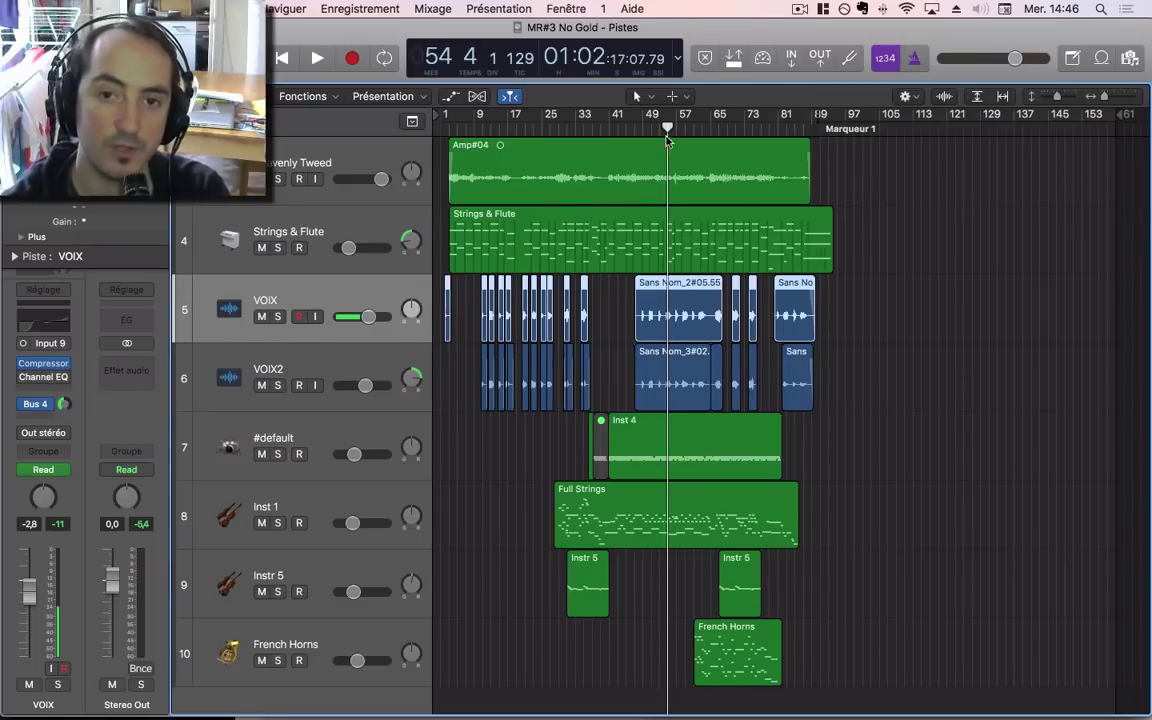
{"action": "left_click_drag", "start_coordinate": [667, 140], "coordinate": [640, 130]}
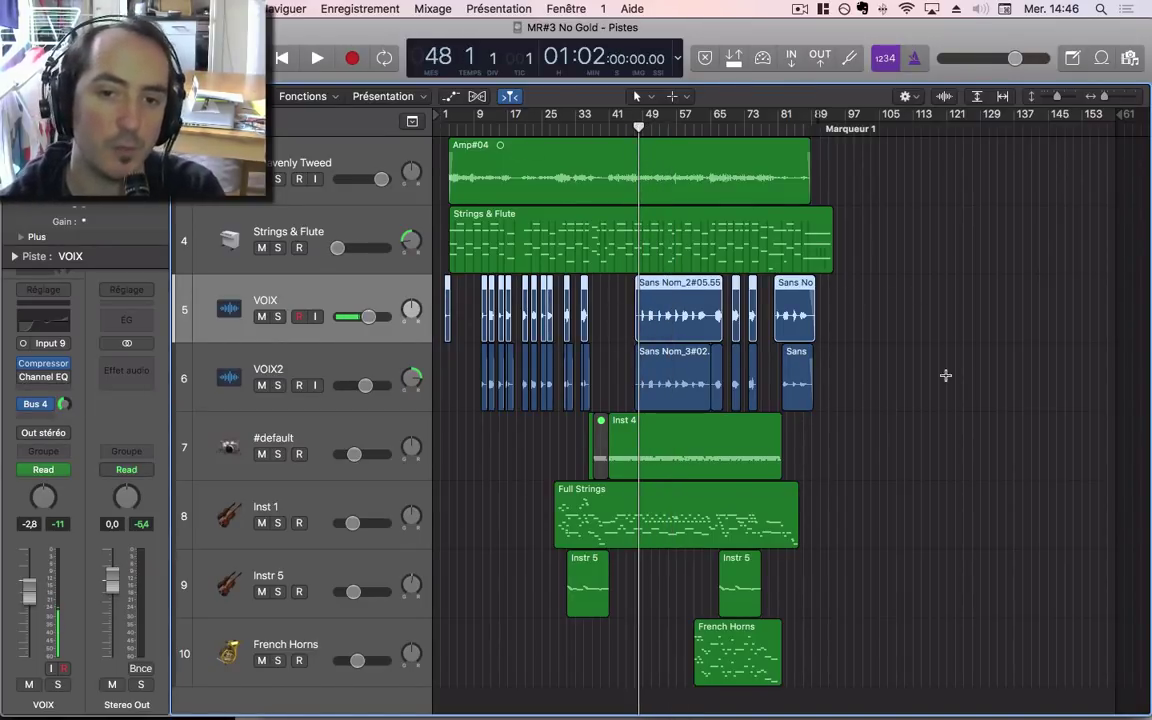
{"action": "scroll", "coordinate": [725, 334], "scroll_direction": "up", "scroll_amount": 5}
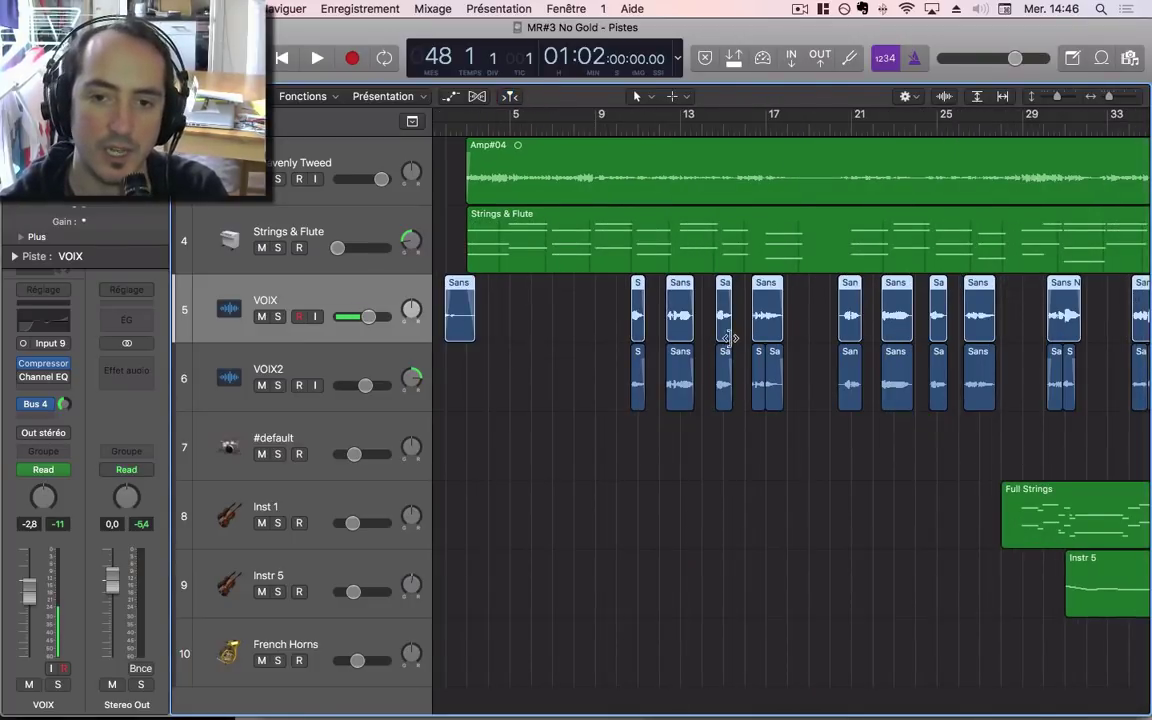
{"action": "scroll", "coordinate": [731, 338], "scroll_direction": "right", "scroll_amount": 5}
{"action": "scroll", "coordinate": [731, 338], "scroll_direction": "right", "scroll_amount": 5}
Step: Play the mix from bar 48 and mute the VOIX2 track during playback
{"action": "key", "text": "space"}
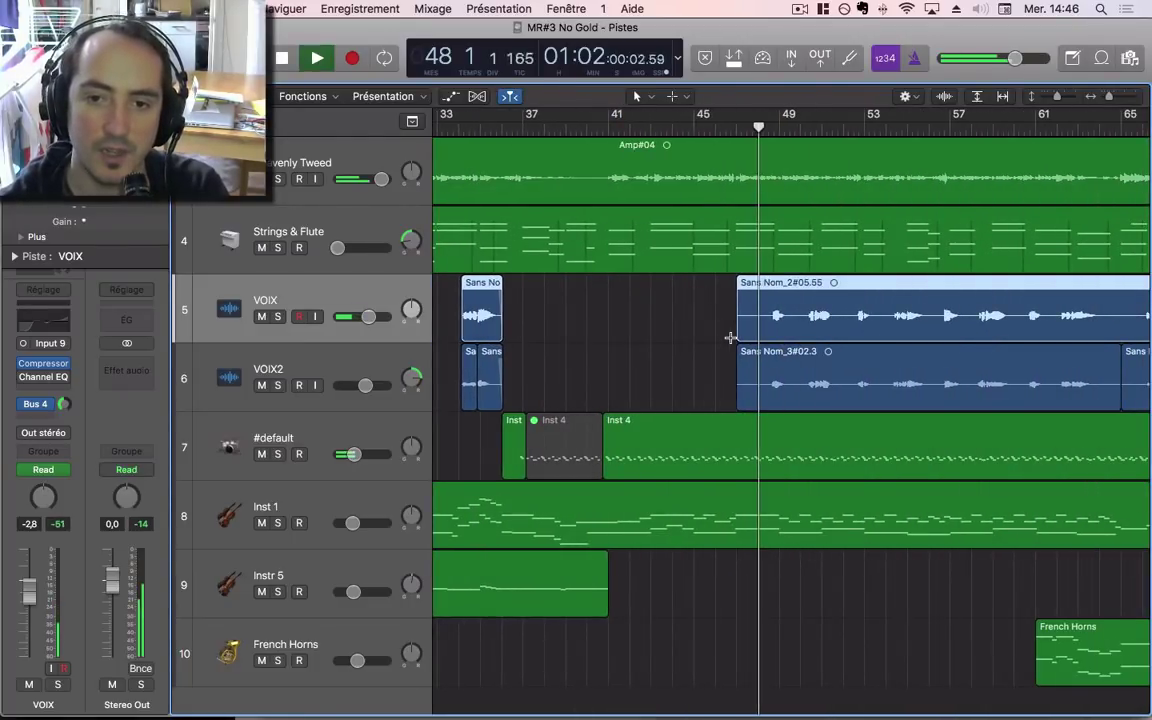
{"action": "scroll", "coordinate": [545, 314], "scroll_direction": "left", "scroll_amount": 10}
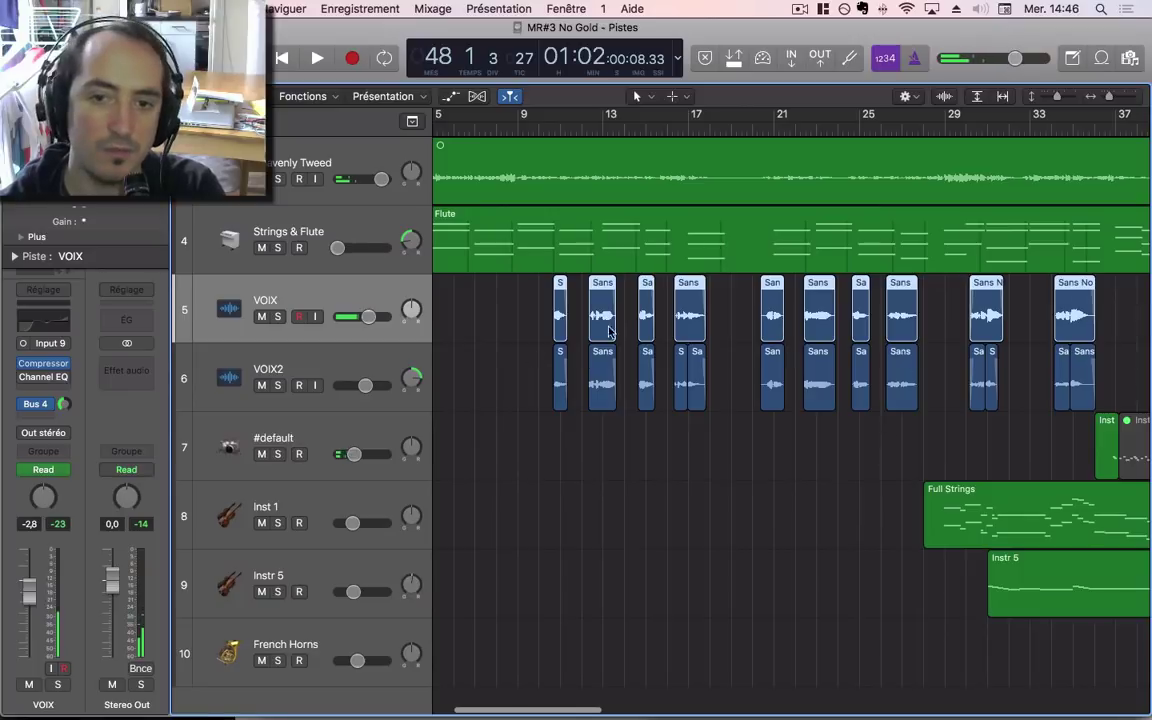
{"action": "scroll", "coordinate": [733, 321], "scroll_direction": "right", "scroll_amount": 7}
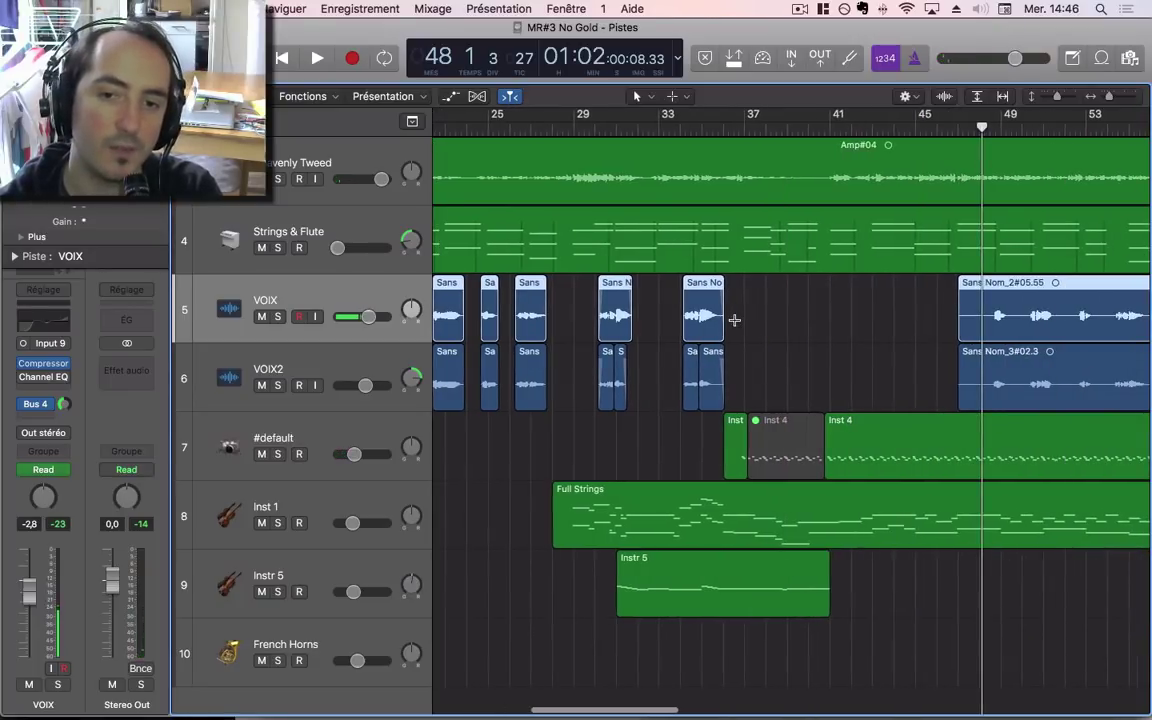
{"action": "scroll", "coordinate": [803, 330], "scroll_direction": "right", "scroll_amount": 3}
{"action": "key", "text": "space"}
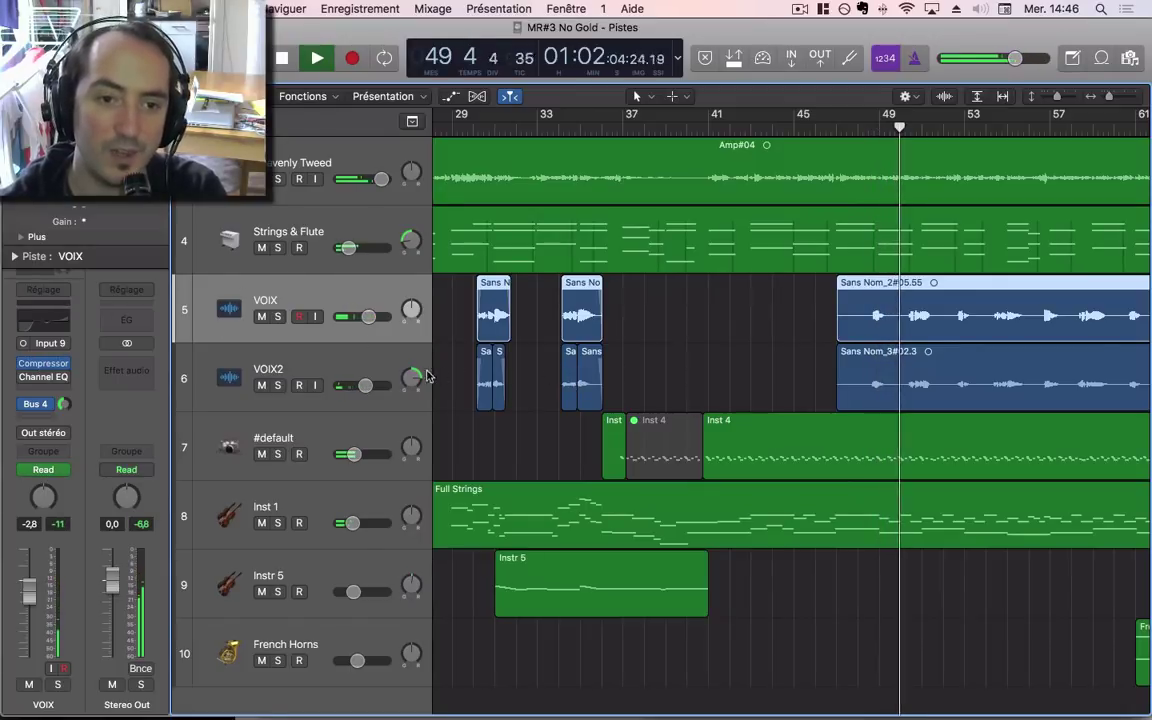
{"action": "left_click", "coordinate": [261, 386]}
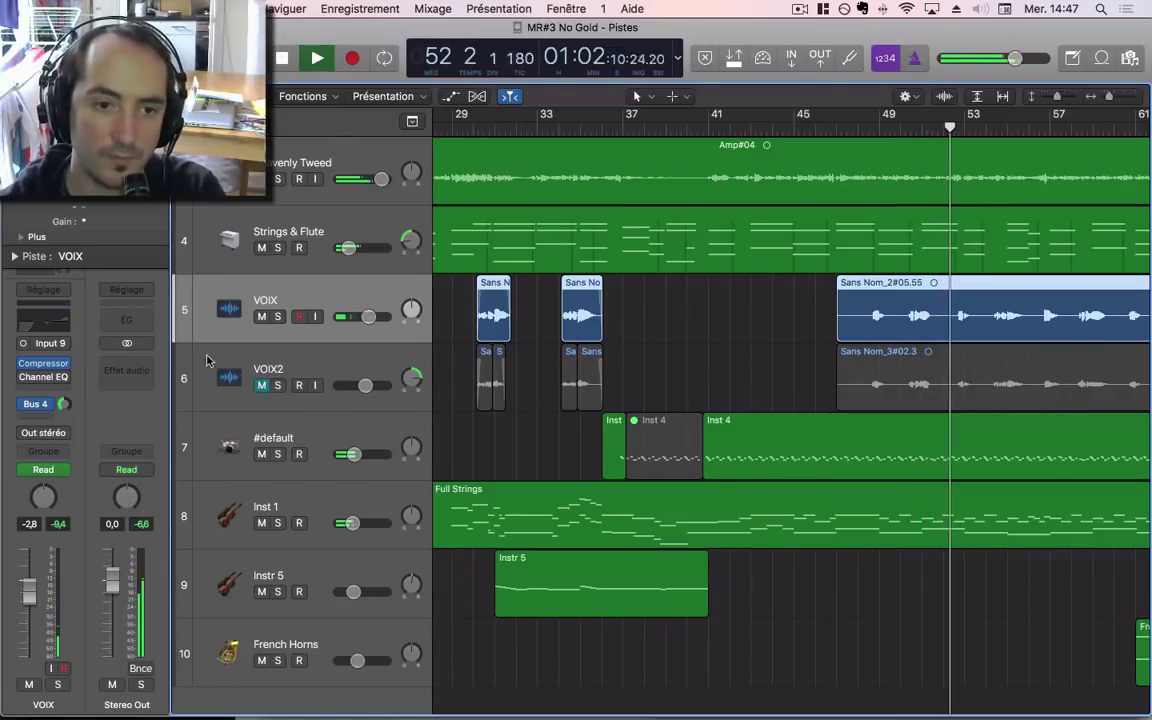
Step: Open VOIX's Channel EQ, move its window clear of the vocal regions, return to bar 48, and bypass the EQ
{"action": "left_click", "coordinate": [42, 322]}
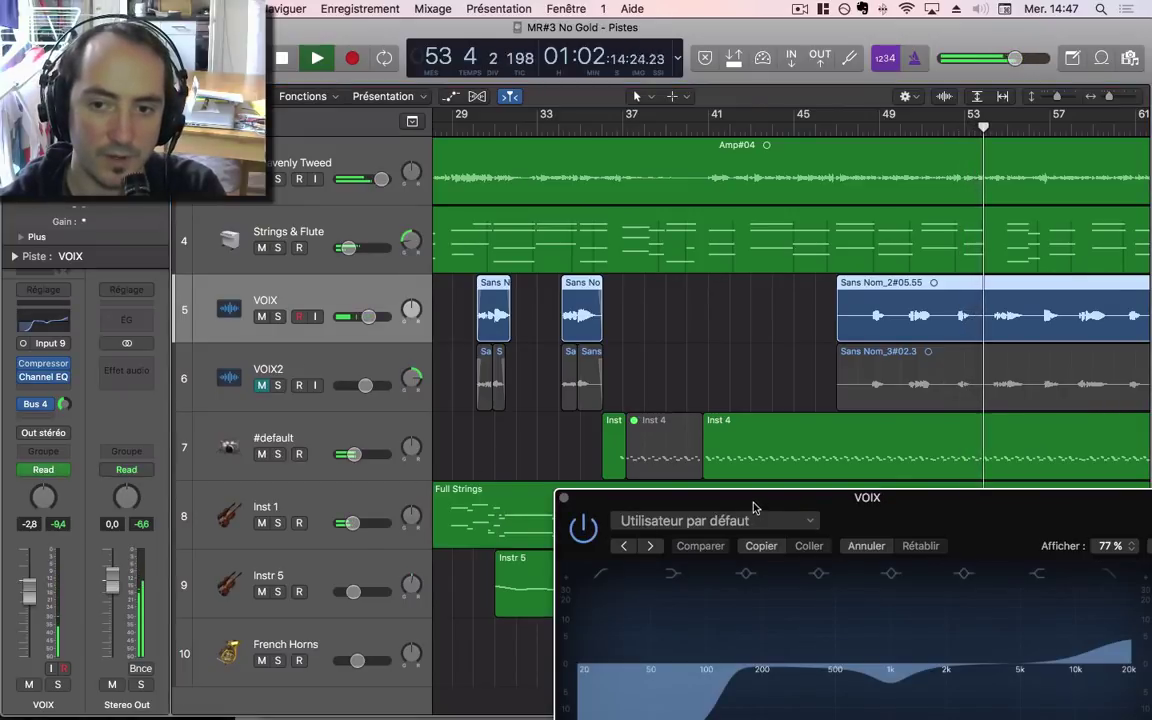
{"action": "left_click_drag", "start_coordinate": [750, 497], "coordinate": [286, 210]}
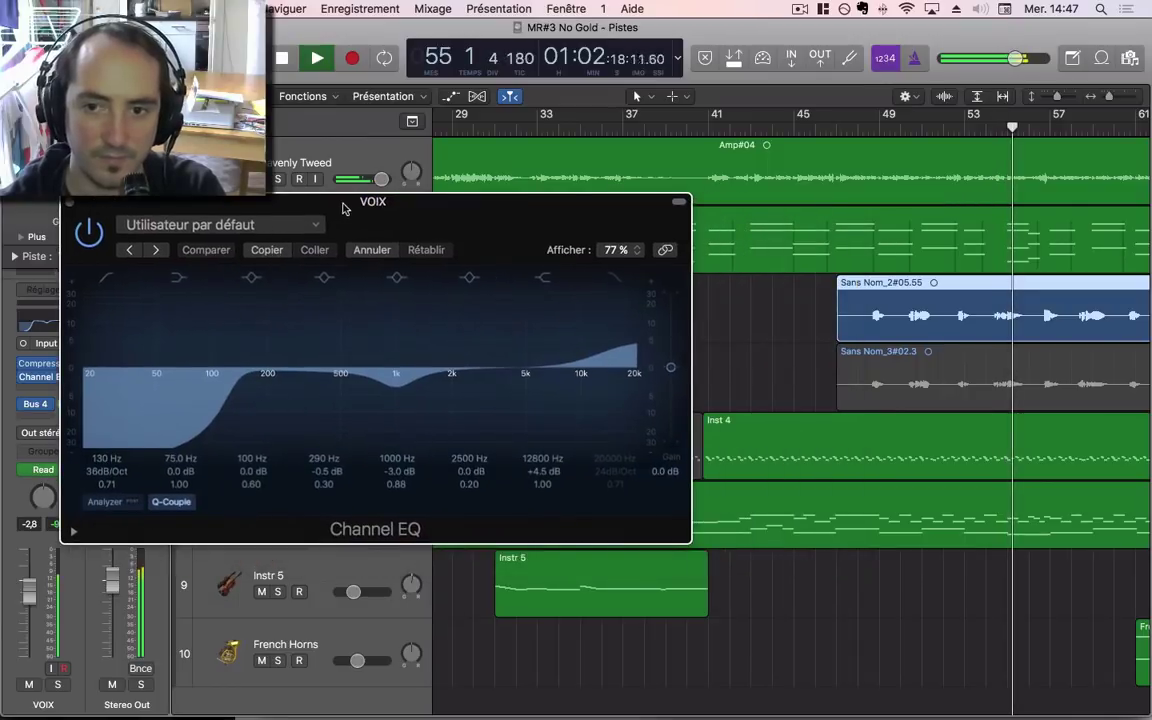
{"action": "left_click", "coordinate": [863, 130]}
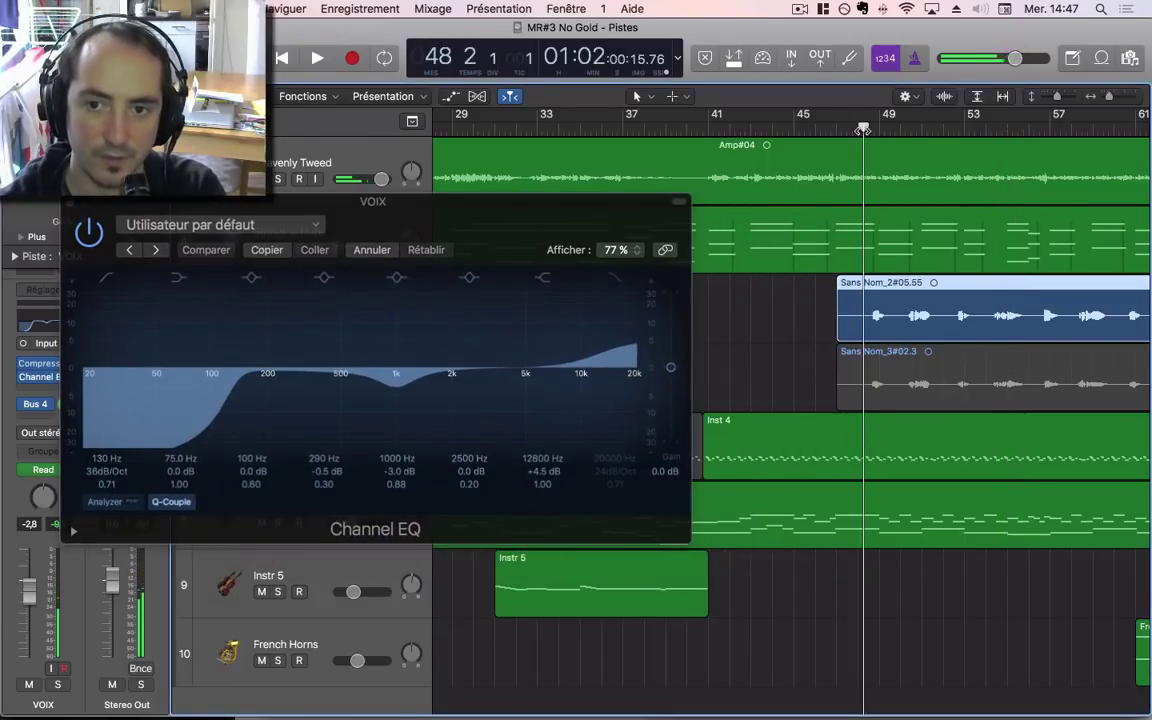
{"action": "left_click", "coordinate": [92, 233]}
{"action": "key", "text": "space"}
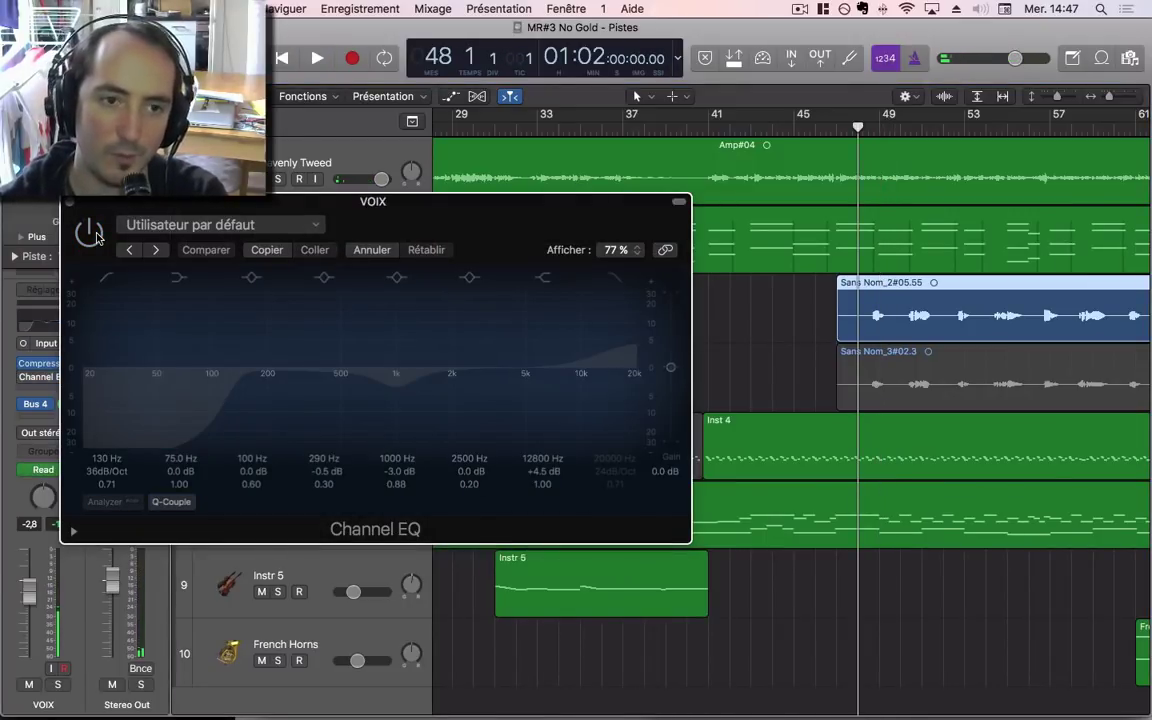
Step: Listen to the voice with the EQ bypassed, switch the EQ on, and raise its low-cut frequency to 158 Hz
{"action": "key", "text": "space"}
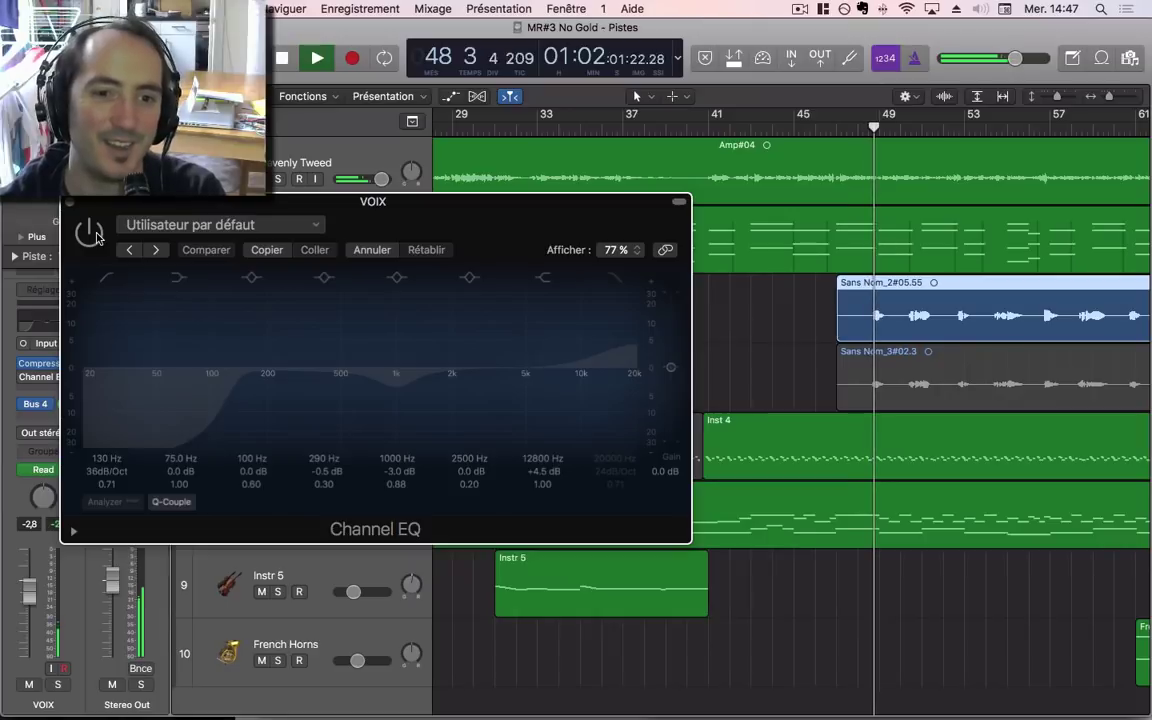
{"action": "key", "text": "space"}
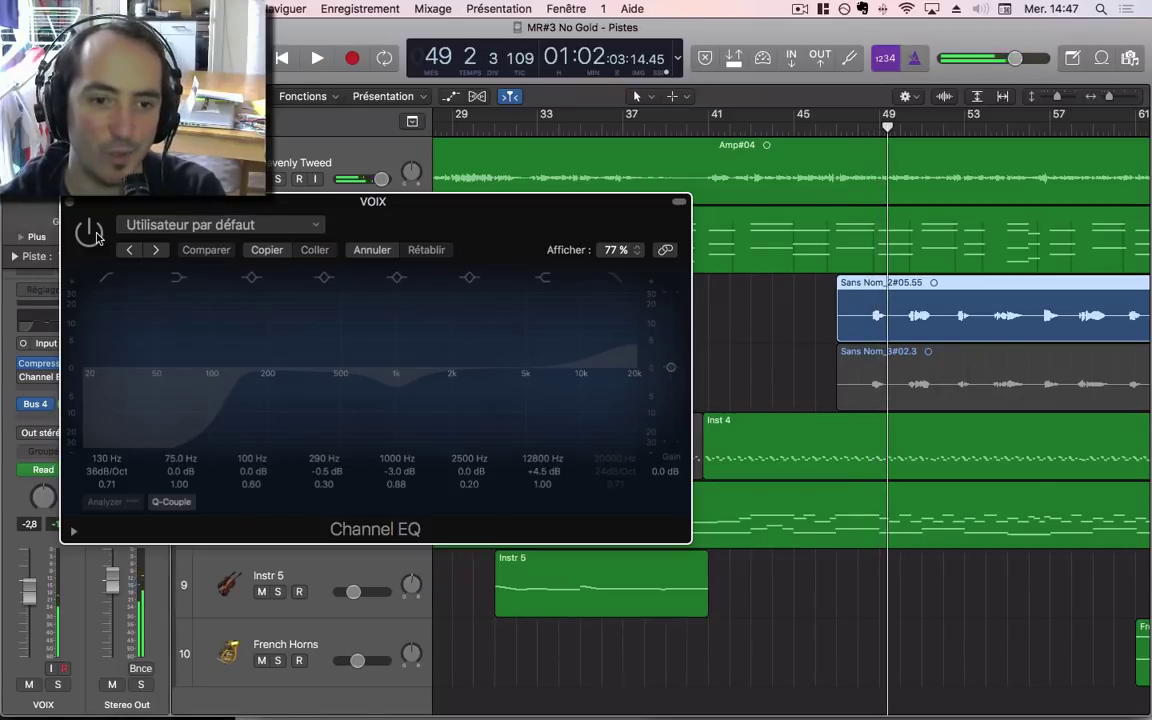
{"action": "left_click", "coordinate": [90, 232]}
{"action": "key", "text": "space"}
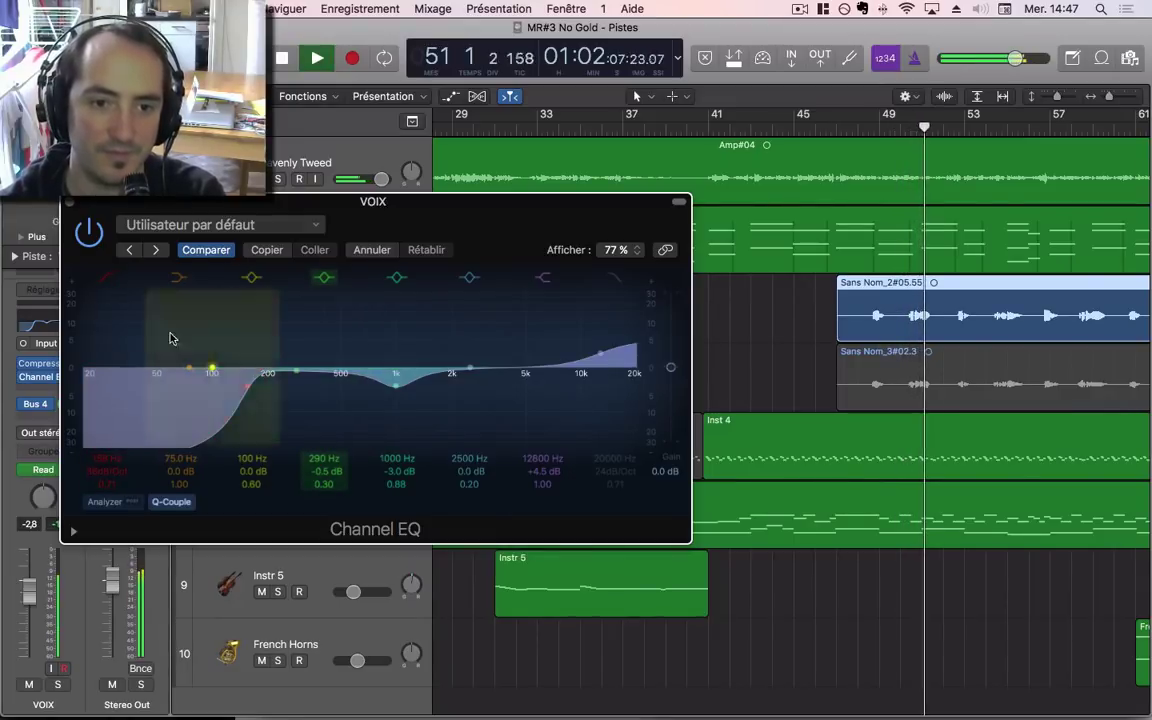
Step: Compare the voice with the VOIX EQ bypassed and active during playback, and stop
{"action": "left_click", "coordinate": [90, 234]}
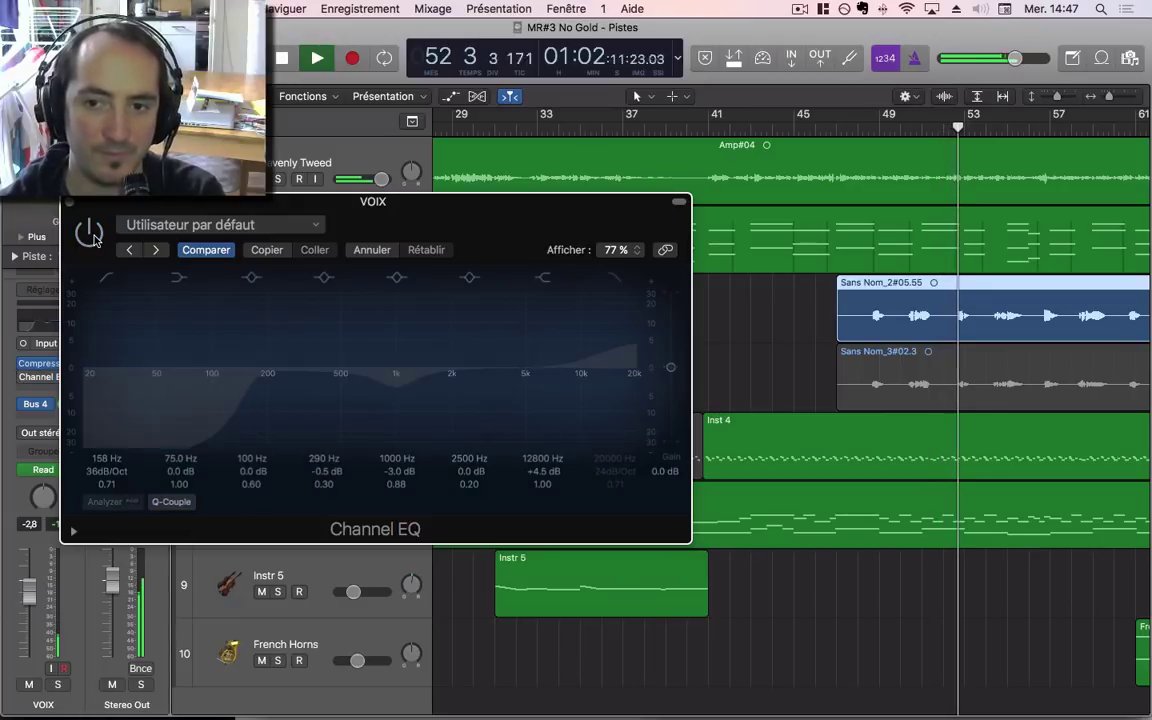
{"action": "left_click", "coordinate": [90, 234]}
{"action": "key", "text": "space"}
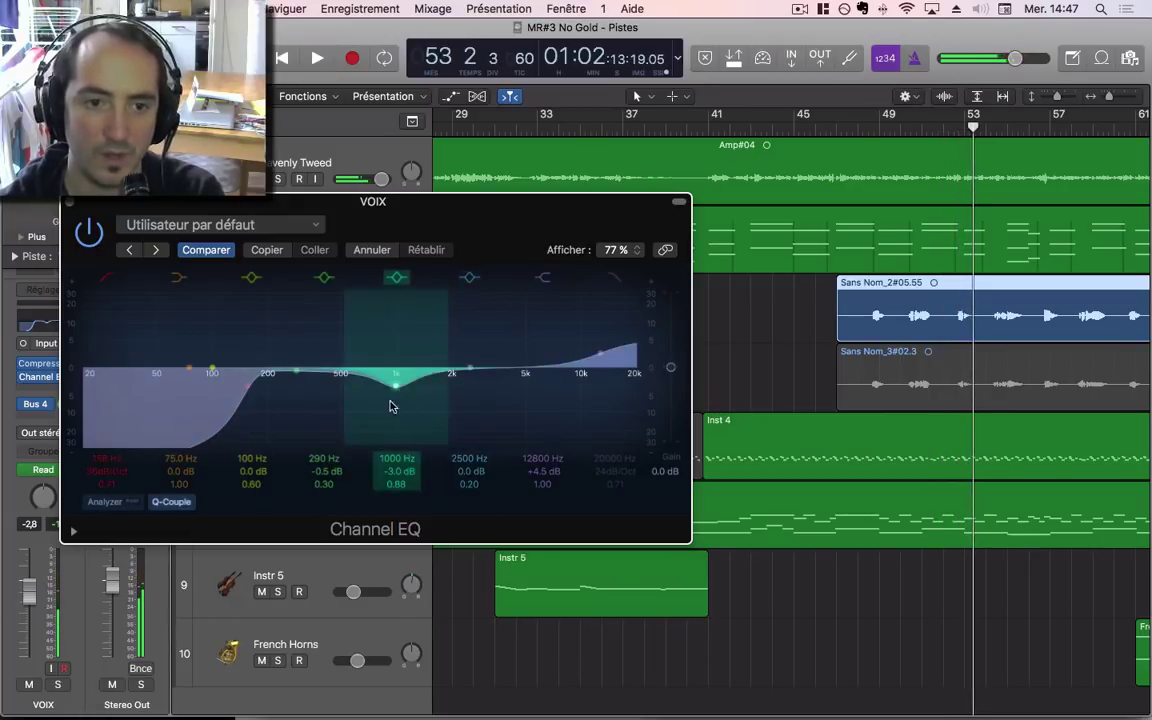
Step: Move the VOIX EQ's 2500 Hz band to 4000 Hz with a +1.0 dB boost and play from bar 48
{"action": "left_click_drag", "start_coordinate": [490, 374], "coordinate": [527, 371]}
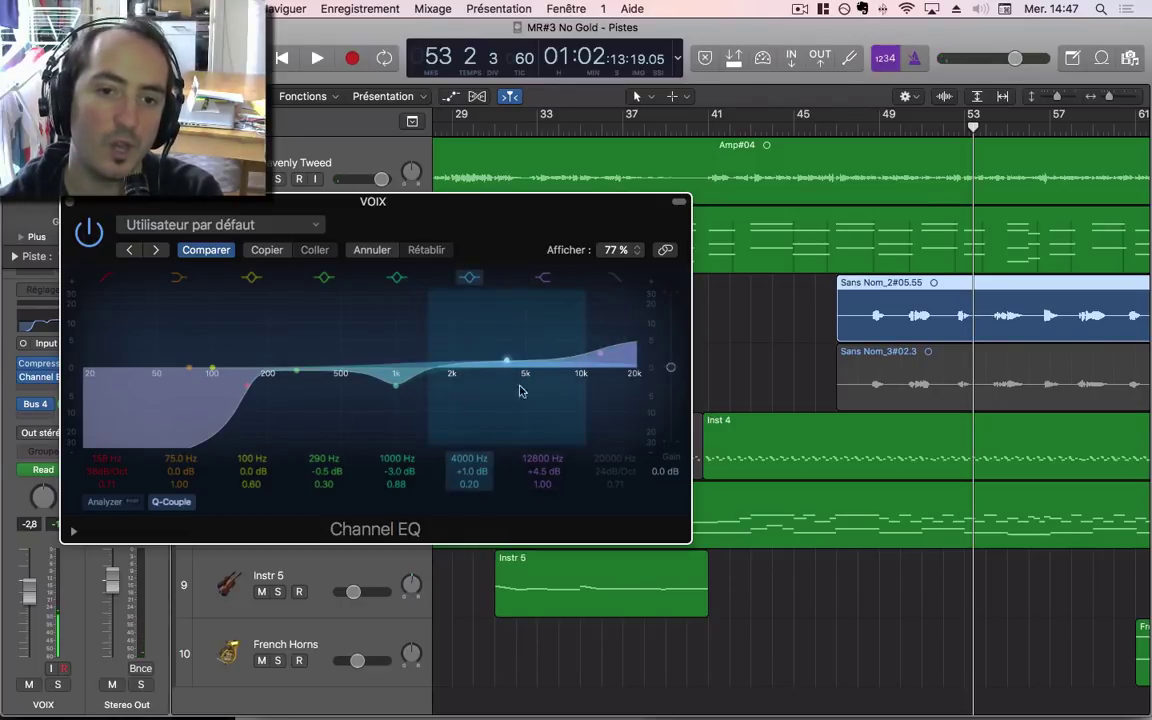
{"action": "left_click", "coordinate": [887, 127]}
{"action": "key", "text": "space"}
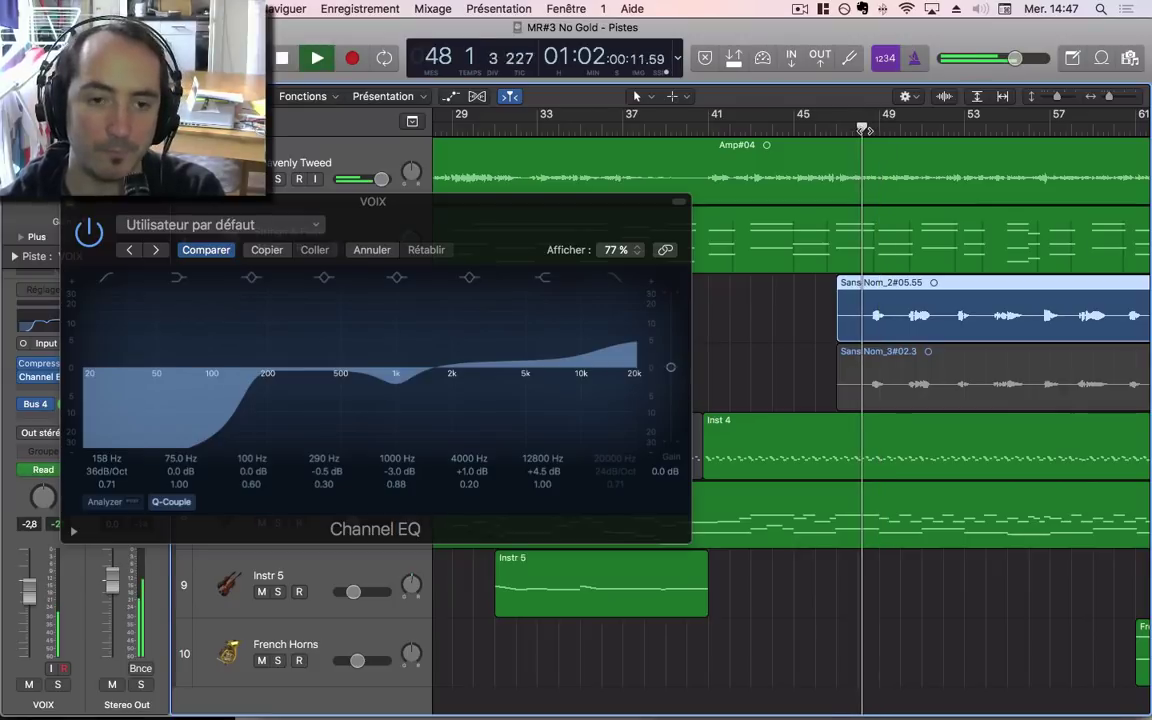
Step: Compare the voice from bar 48 with the EQ bypassed and active, leave it on, and close the VOIX EQ window
{"action": "left_click", "coordinate": [89, 231]}
{"action": "key", "text": "space"}
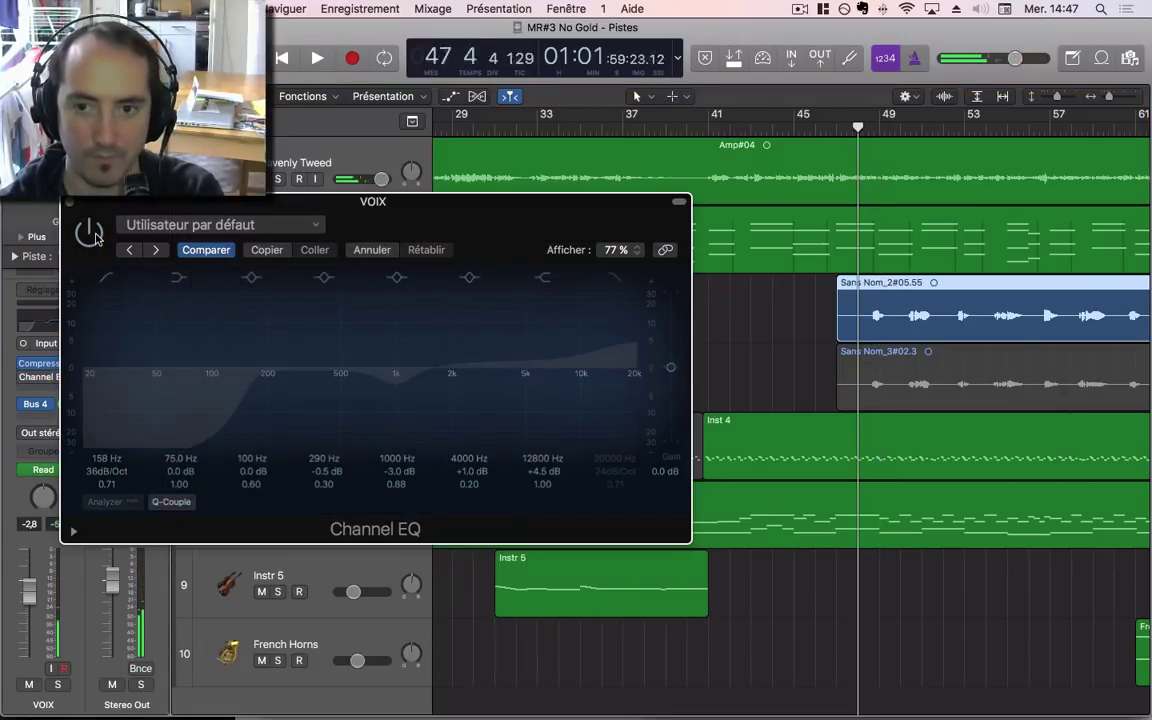
{"action": "key", "text": "space"}
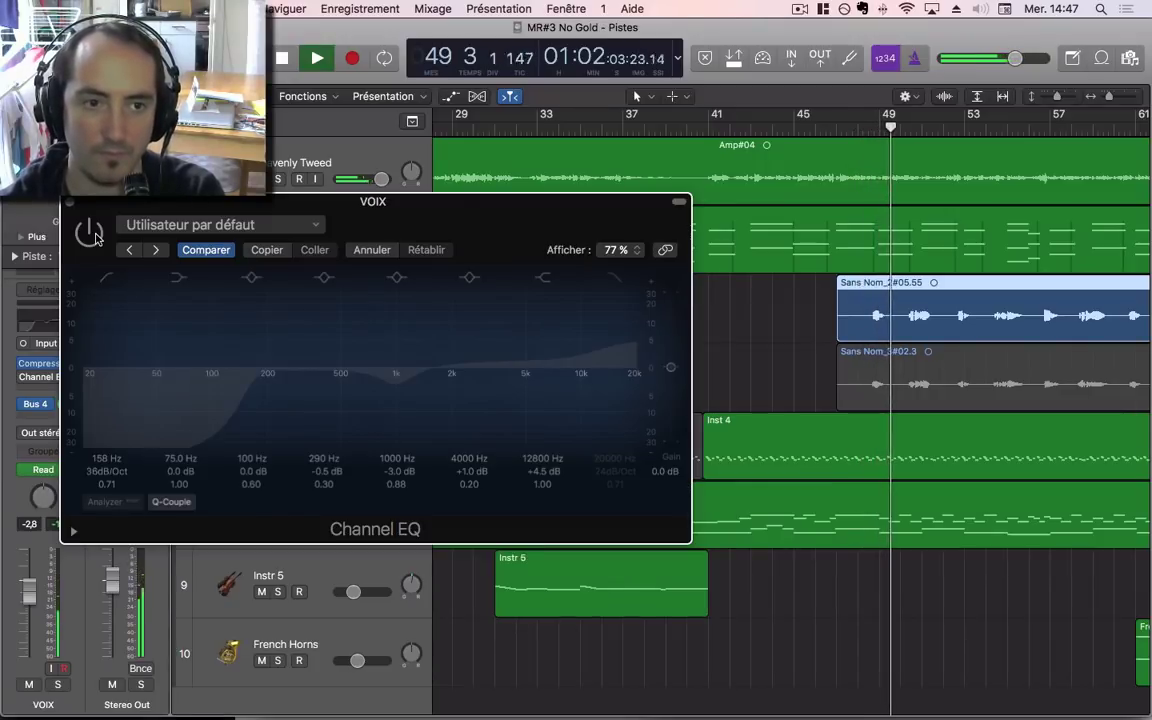
{"action": "left_click", "coordinate": [93, 232]}
{"action": "key", "text": "space"}
{"action": "key", "text": "space"}
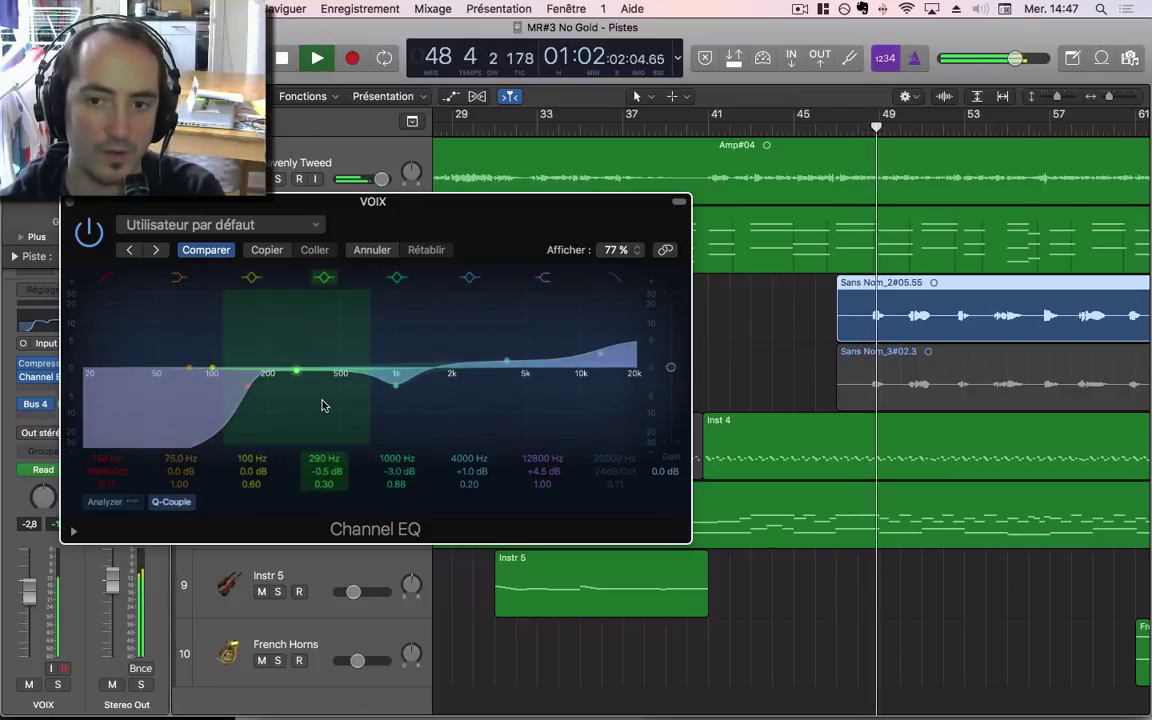
{"action": "key", "text": "space"}
{"action": "left_click", "coordinate": [70, 202]}
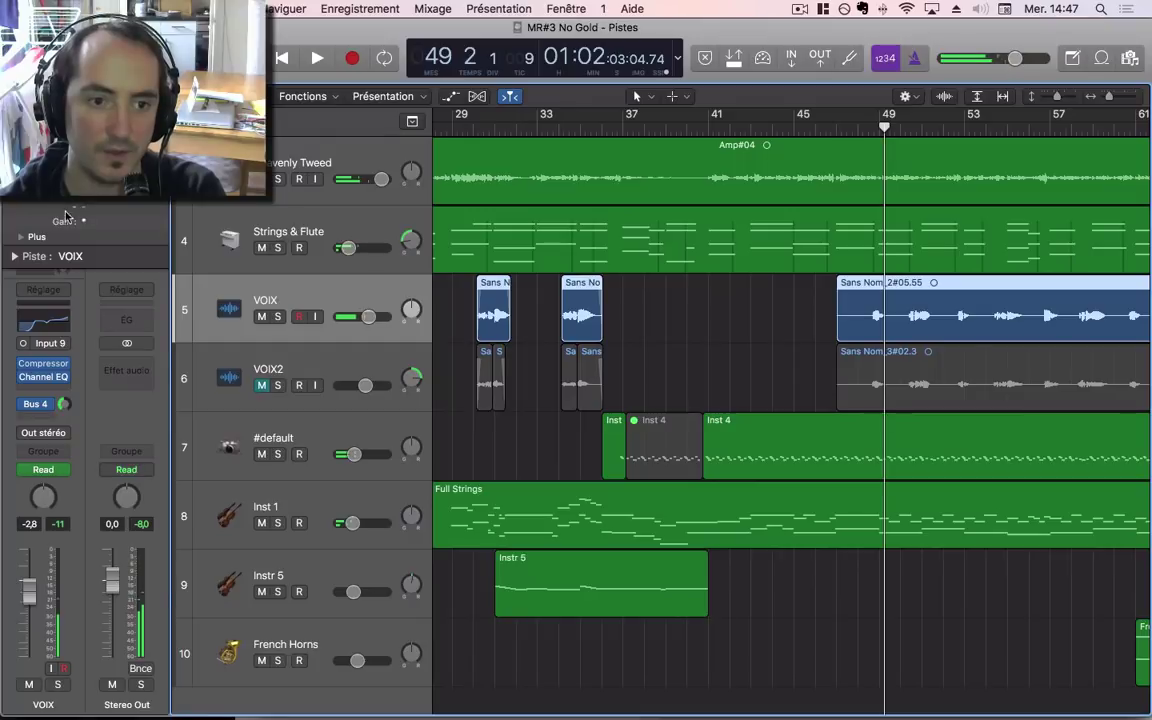
Step: Deselect the vocal regions, unmute the VOIX2 track, and play the song from bar 48 to hear both voices
{"action": "left_click", "coordinate": [43, 405]}
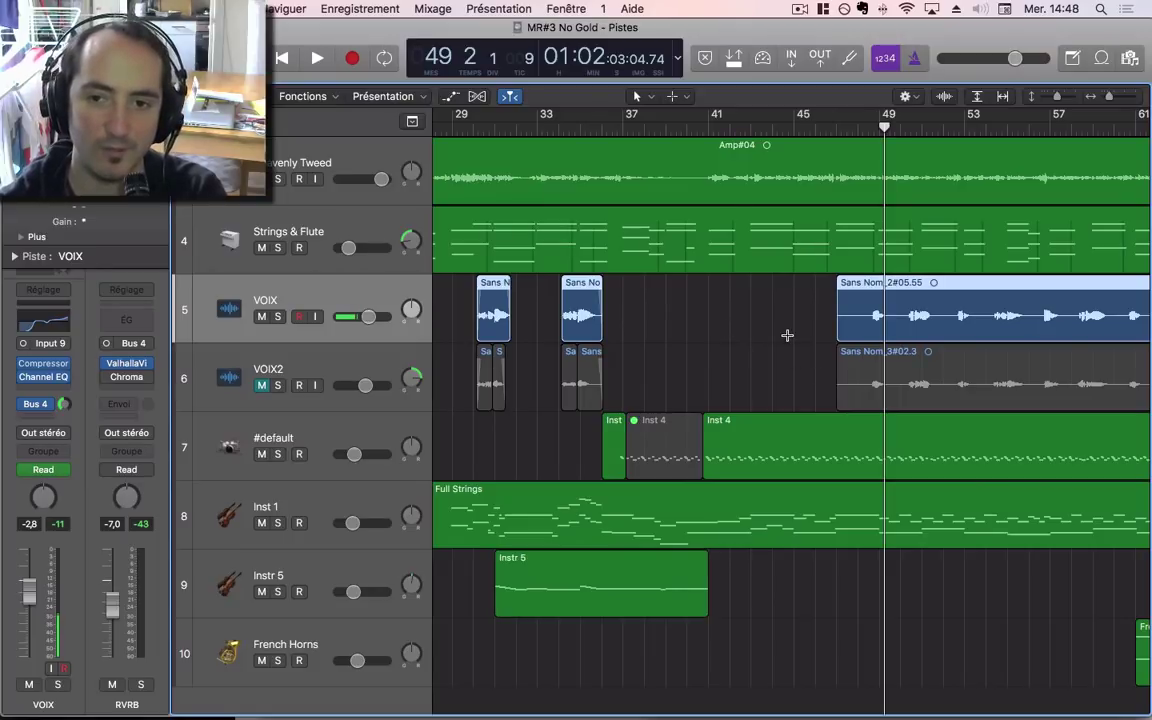
{"action": "left_click", "coordinate": [801, 305]}
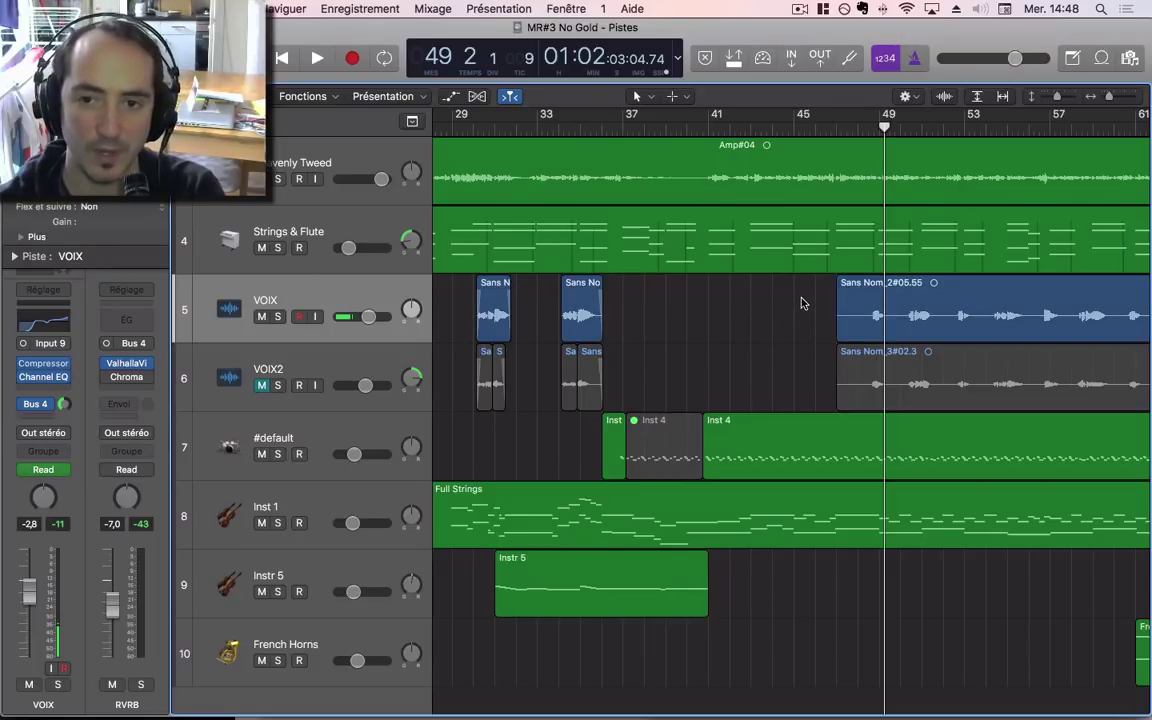
{"action": "left_click", "coordinate": [872, 125]}
{"action": "left_click", "coordinate": [270, 386]}
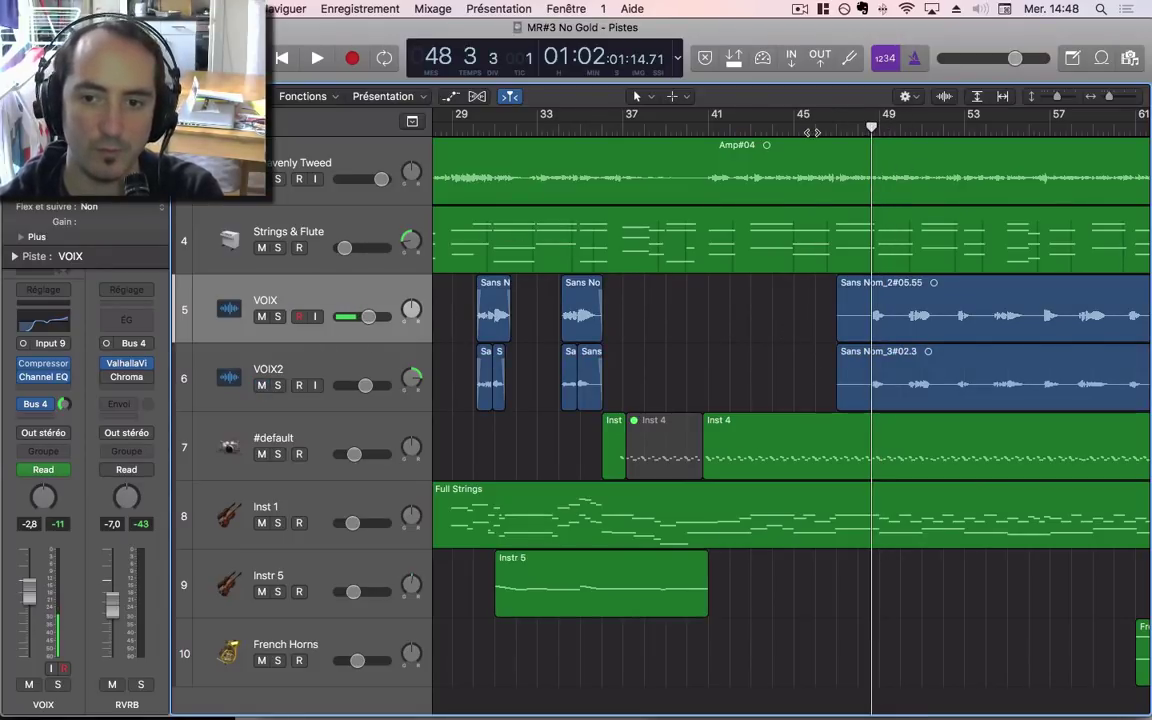
{"action": "key", "text": "space"}
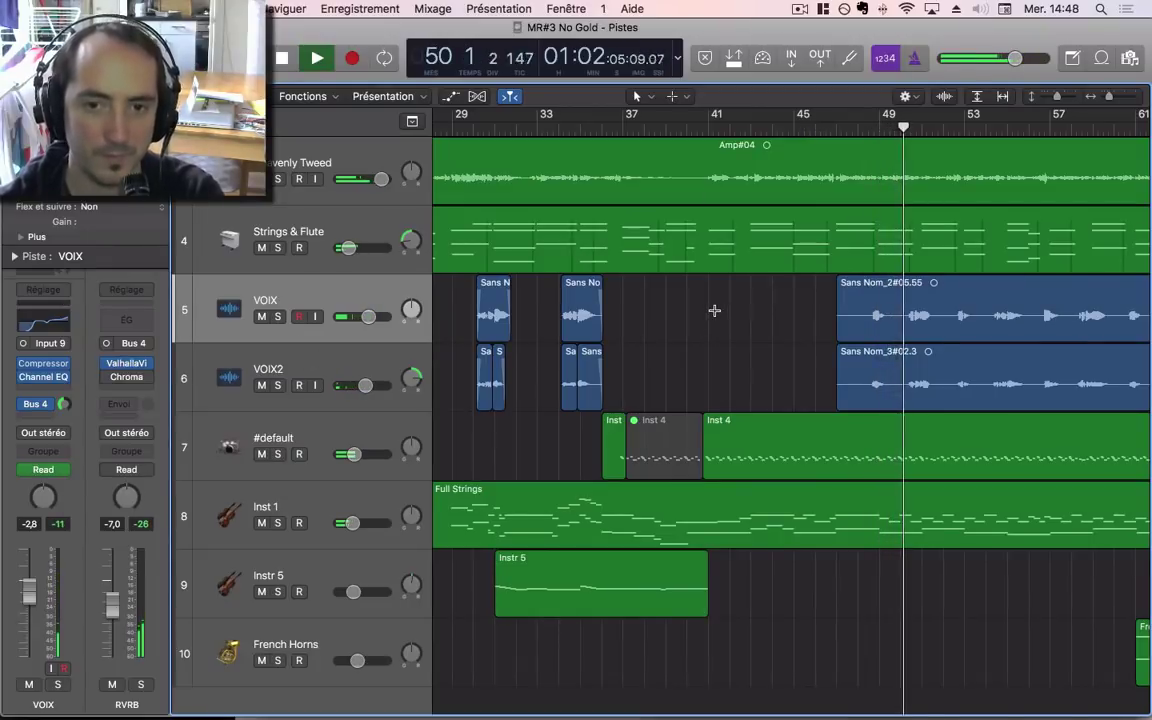
{"action": "scroll", "coordinate": [676, 288], "scroll_direction": "down", "scroll_amount": 5}
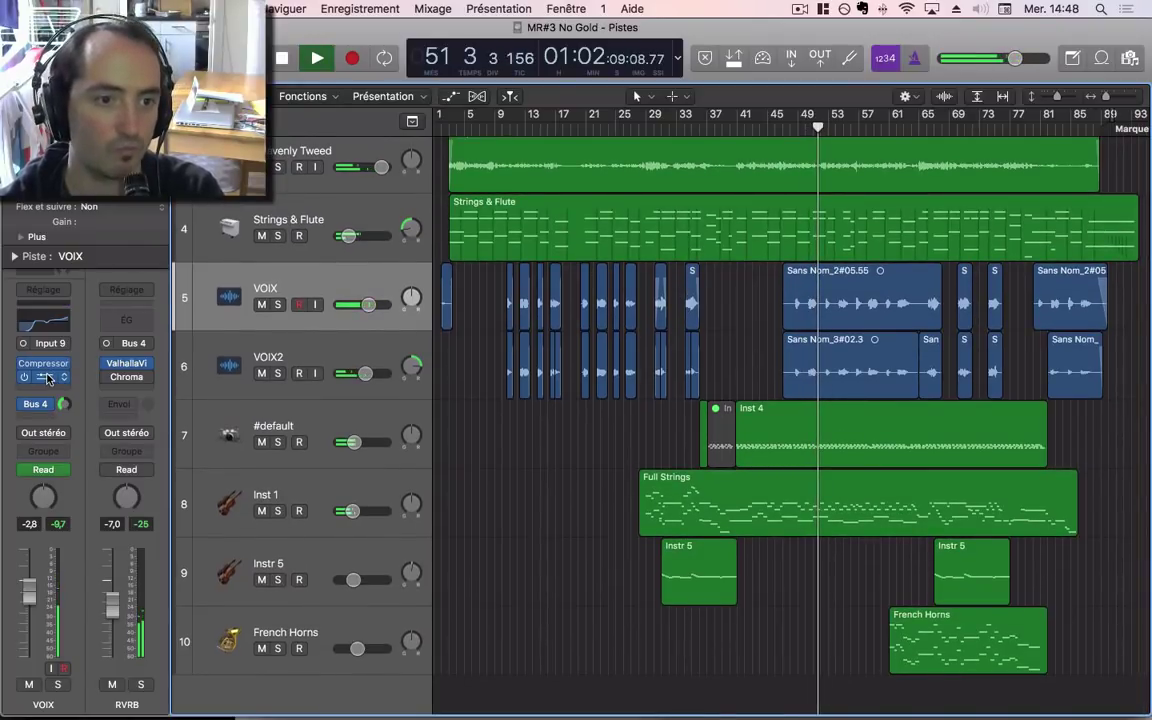
Step: Reopen the VOIX Channel EQ, raise its low-cut frequency to 240 Hz, and return the playhead to bar 48
{"action": "left_click", "coordinate": [46, 377]}
{"action": "left_click_drag", "start_coordinate": [250, 412], "coordinate": [301, 411]}
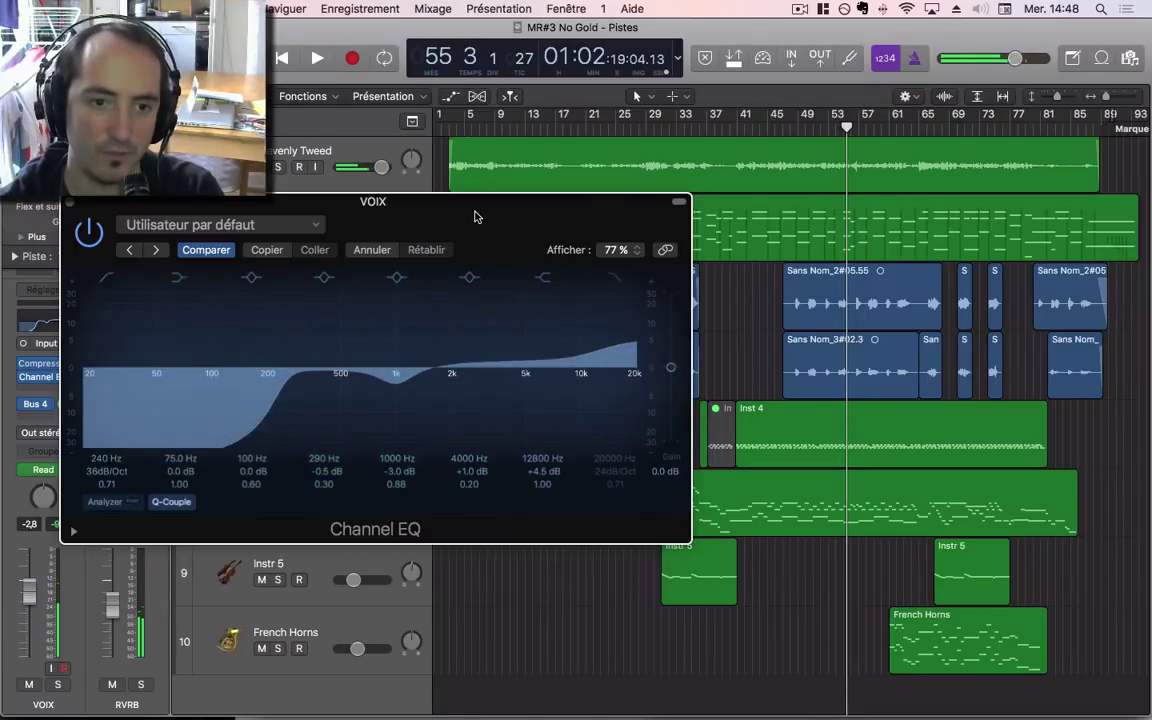
{"action": "left_click_drag", "start_coordinate": [476, 216], "coordinate": [617, 391]}
{"action": "left_click", "coordinate": [790, 128]}
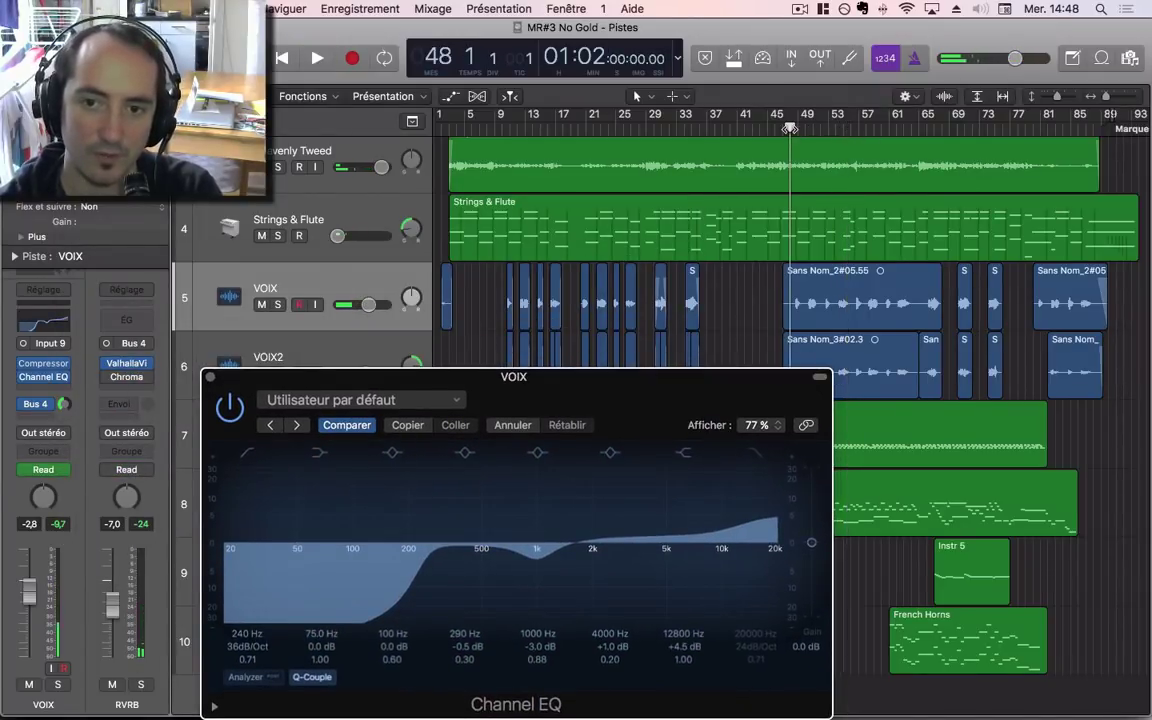
{"action": "left_click", "coordinate": [659, 369]}
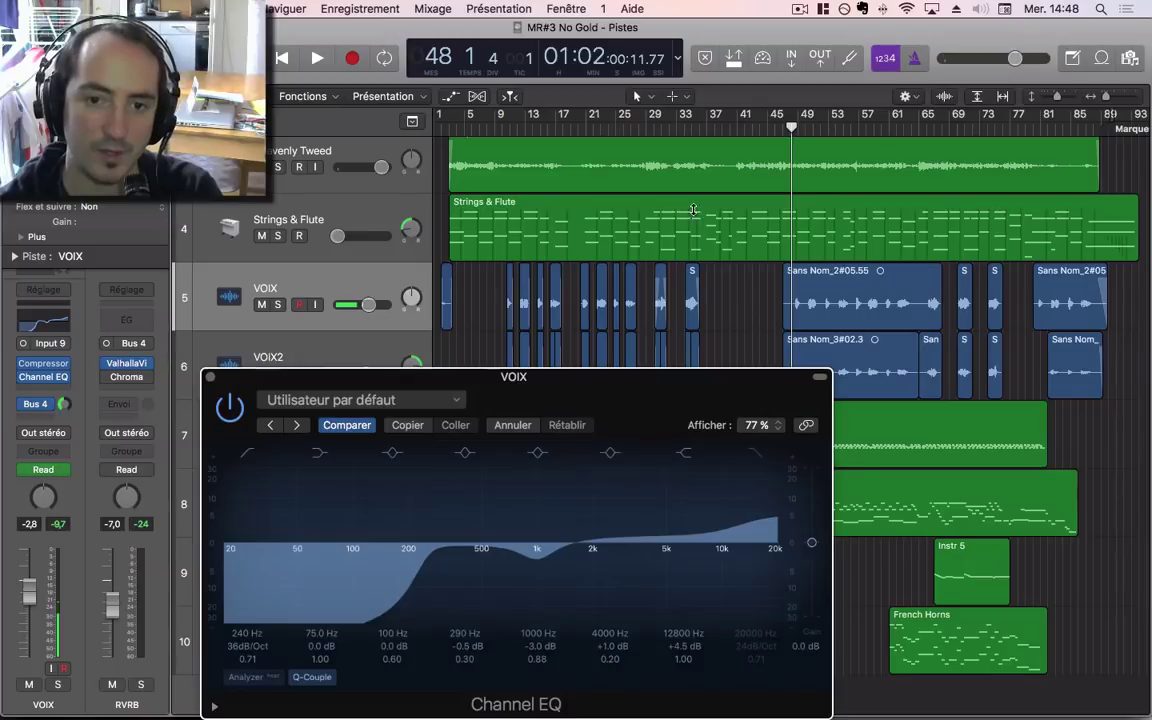
Step: Set the VOIX EQ's low cut to 220 Hz with a 24 dB/Oct slope and play from bar 48
{"action": "left_click_drag", "start_coordinate": [673, 397], "coordinate": [729, 177]}
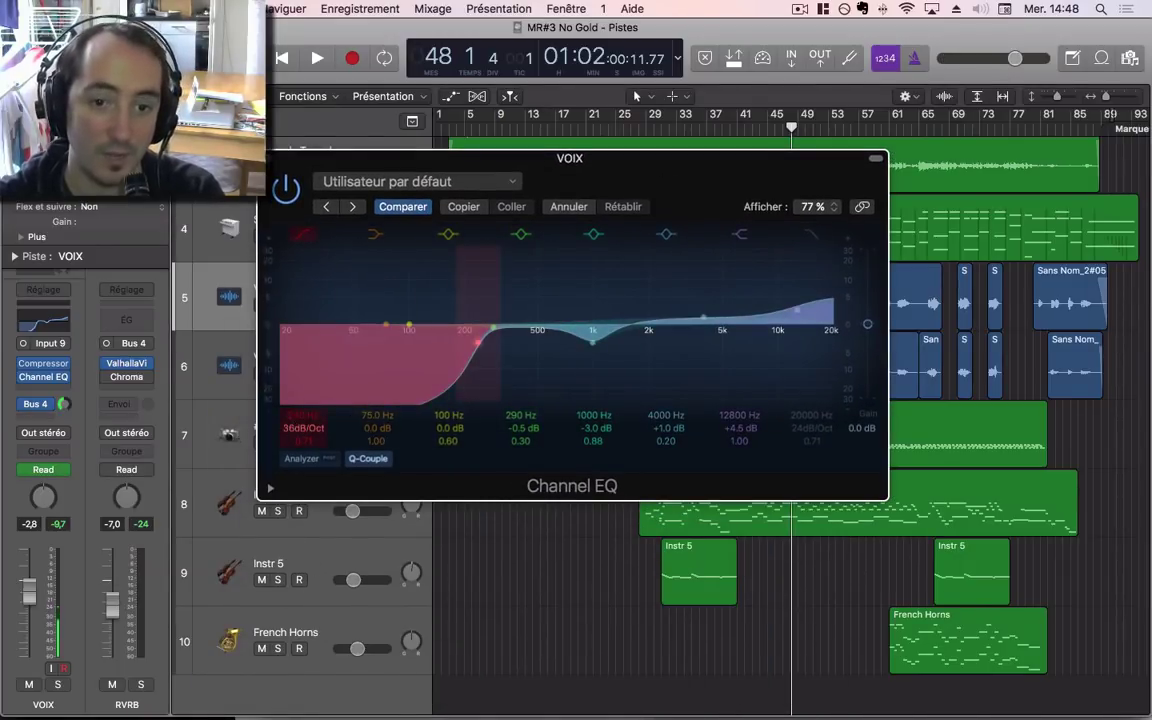
{"action": "left_click_drag", "start_coordinate": [303, 427], "coordinate": [303, 440]}
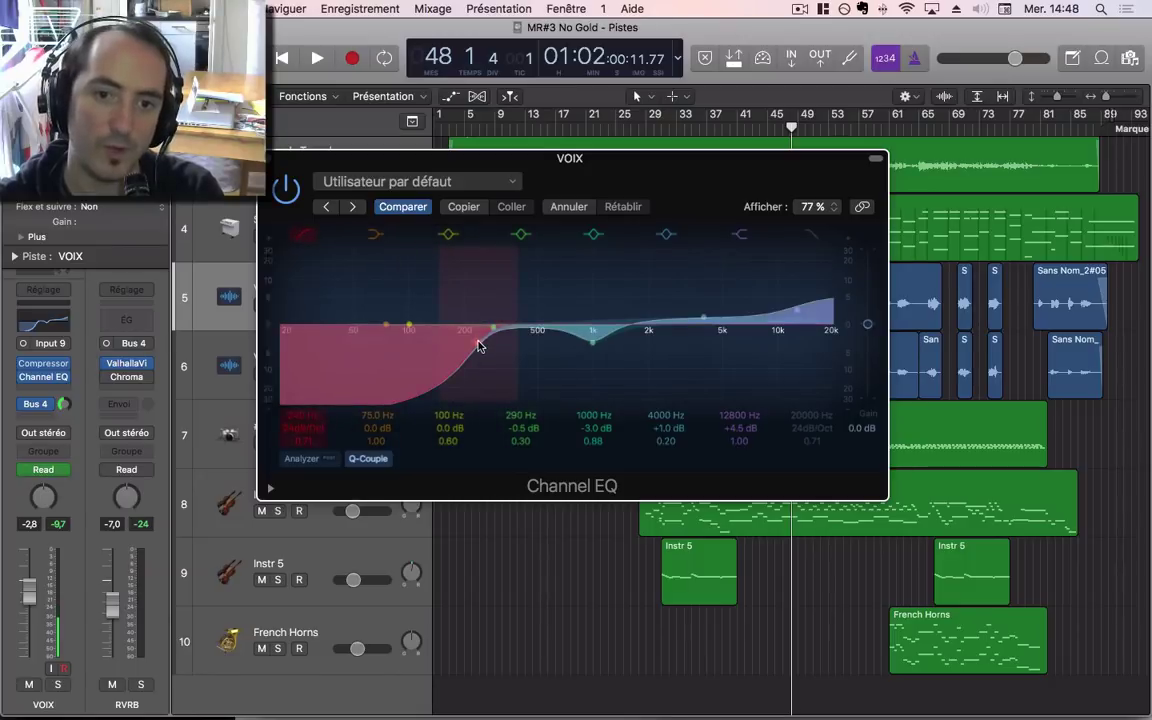
{"action": "left_click_drag", "start_coordinate": [662, 190], "coordinate": [578, 288]}
{"action": "key", "text": "space"}
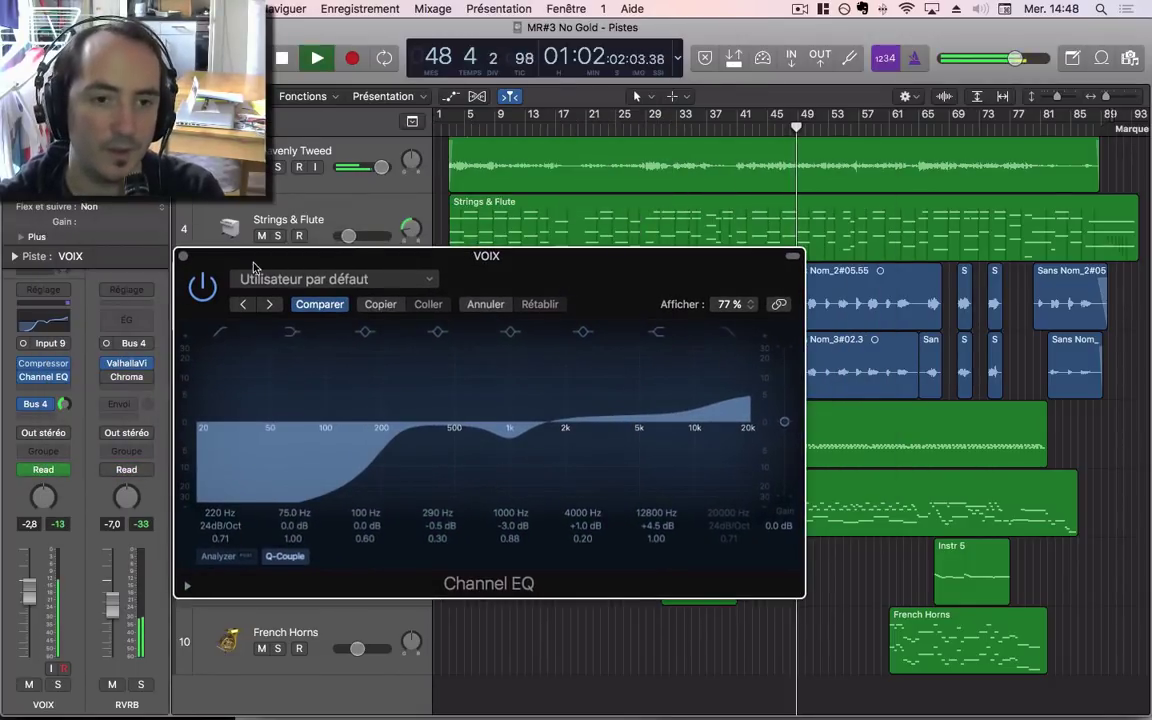
Step: Compare the voice from bar 48 with the EQ bypassed and active, leave it on, and close the EQ window
{"action": "left_click", "coordinate": [204, 286]}
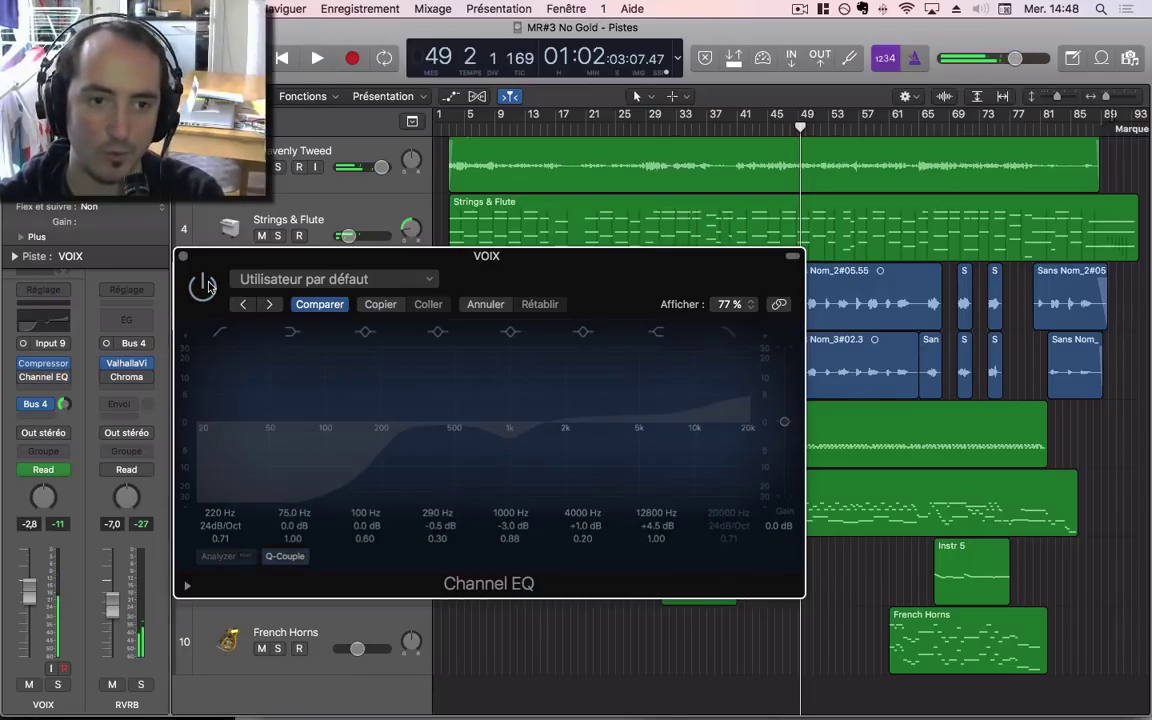
{"action": "key", "text": "space"}
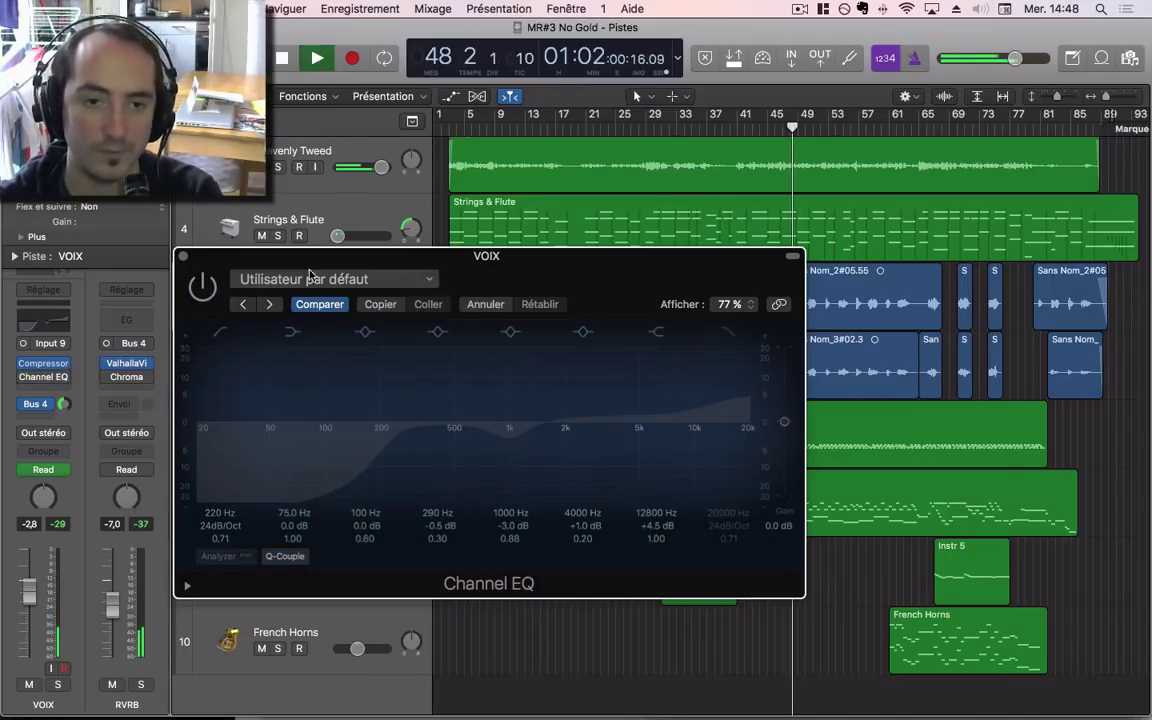
{"action": "left_click", "coordinate": [202, 288]}
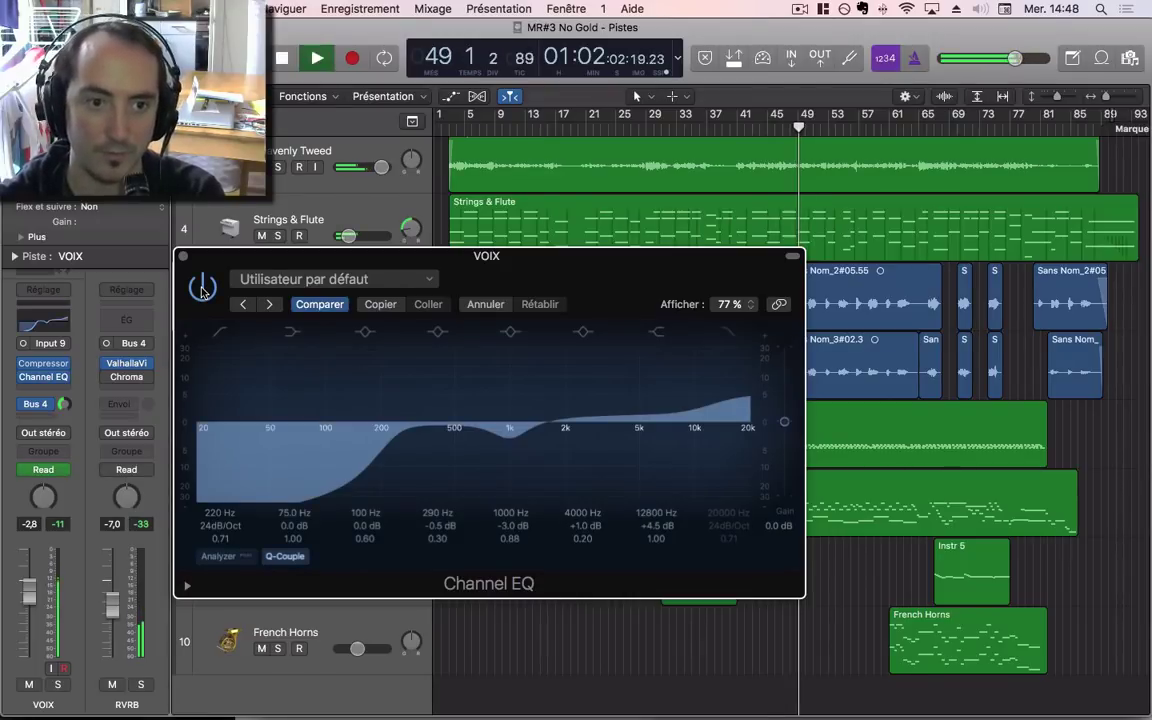
{"action": "key", "text": "space"}
{"action": "key", "text": "space"}
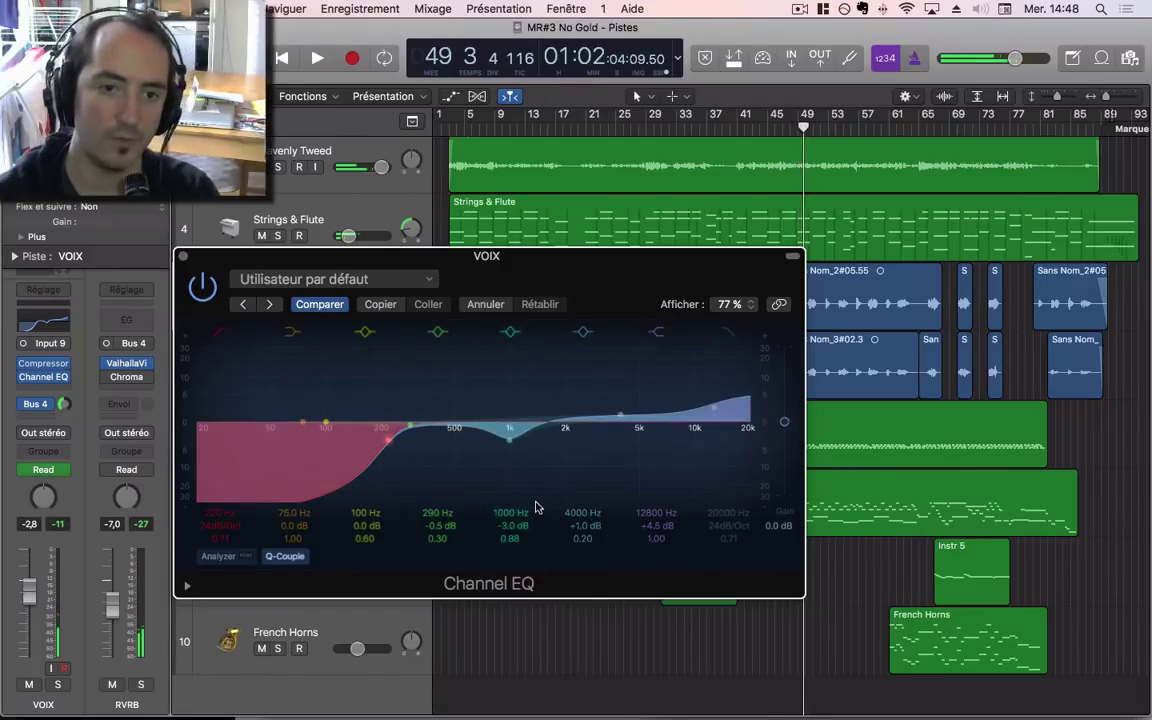
{"action": "left_click", "coordinate": [184, 257]}
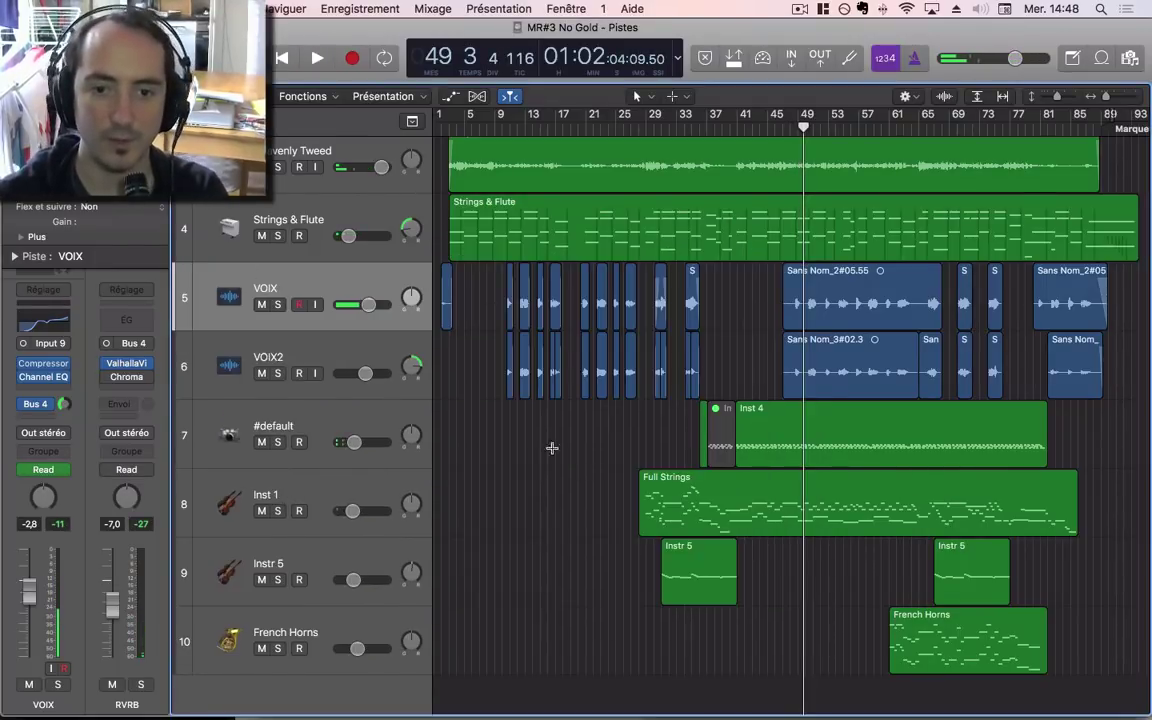
{"action": "scroll", "coordinate": [522, 429], "scroll_direction": "up", "scroll_amount": 3}
{"action": "scroll", "coordinate": [517, 427], "scroll_direction": "down", "scroll_amount": 3}
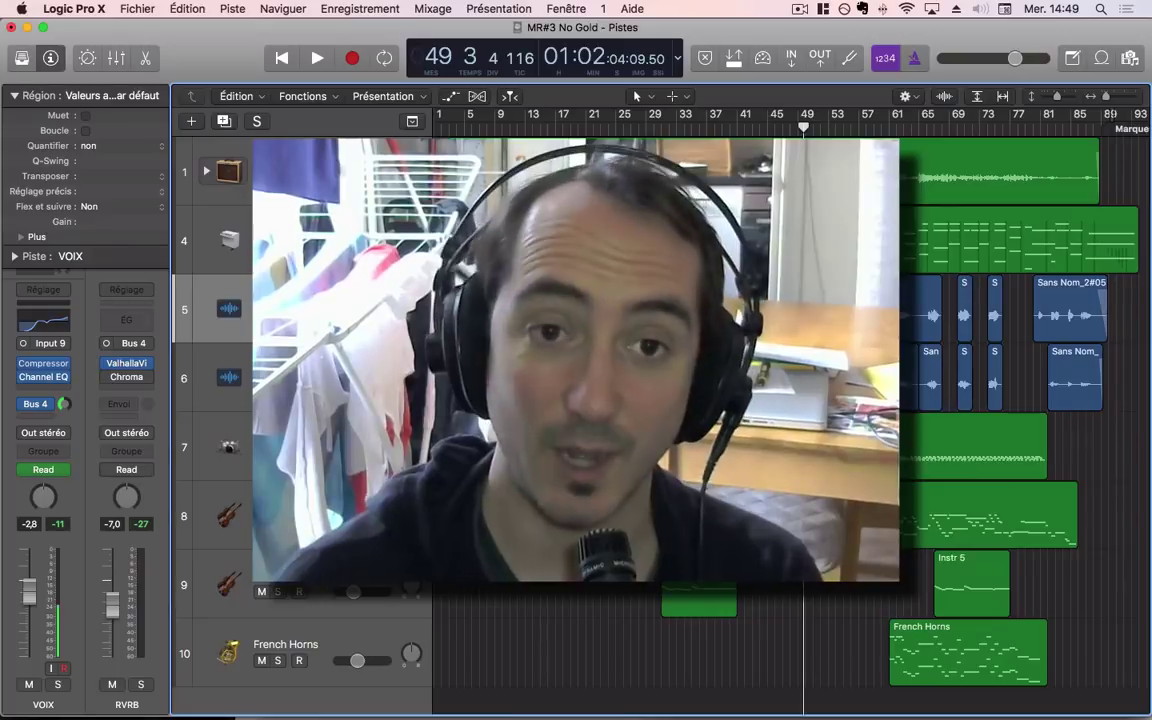
{"action": "left_click", "coordinate": [799, 8]}
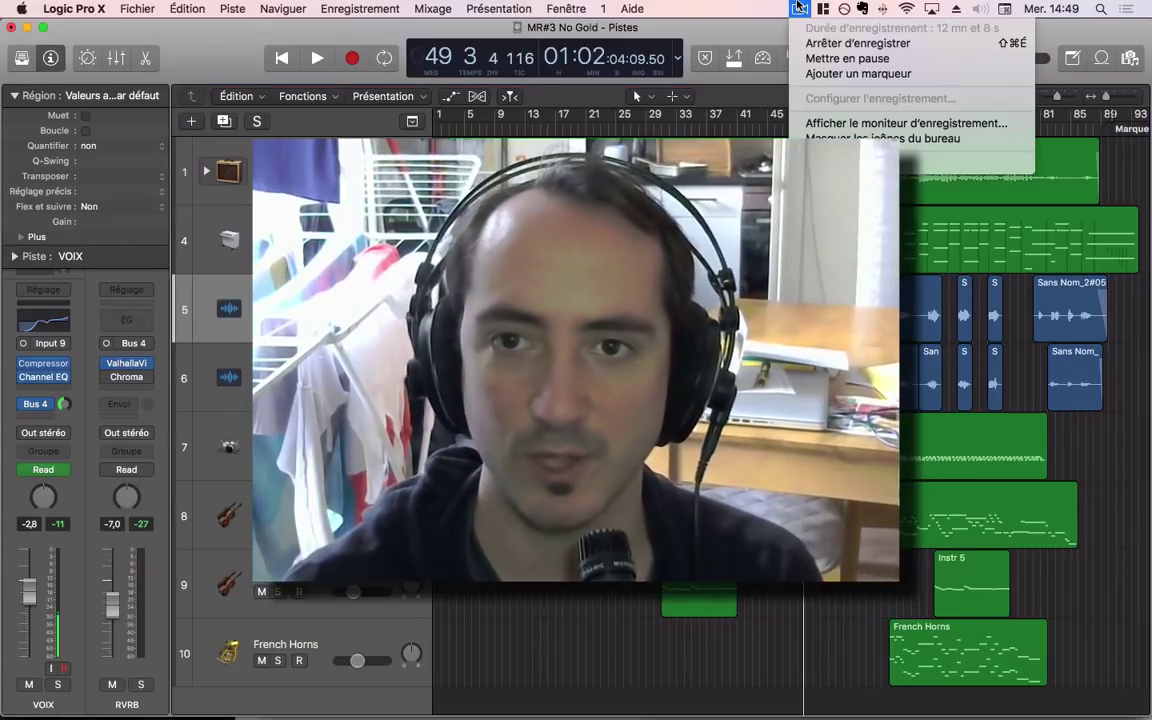
{"action": "left_click", "coordinate": [799, 8]}
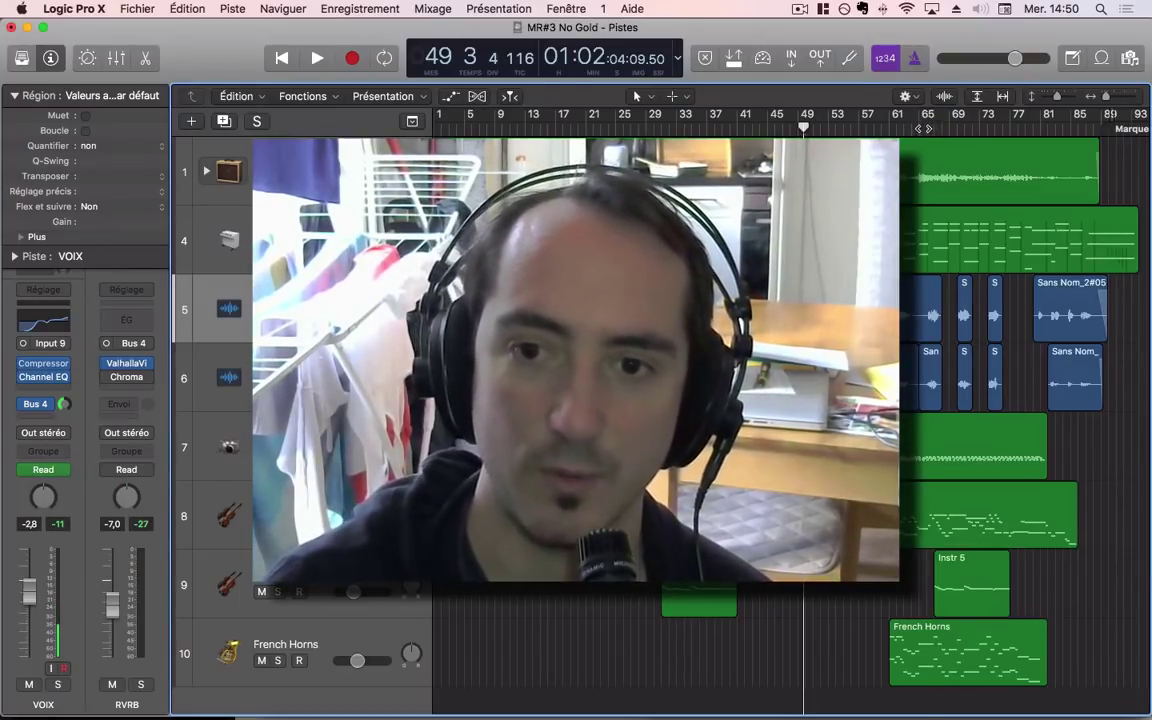
Step: Play the equalized mix from around bar 65
{"action": "key", "text": "space"}
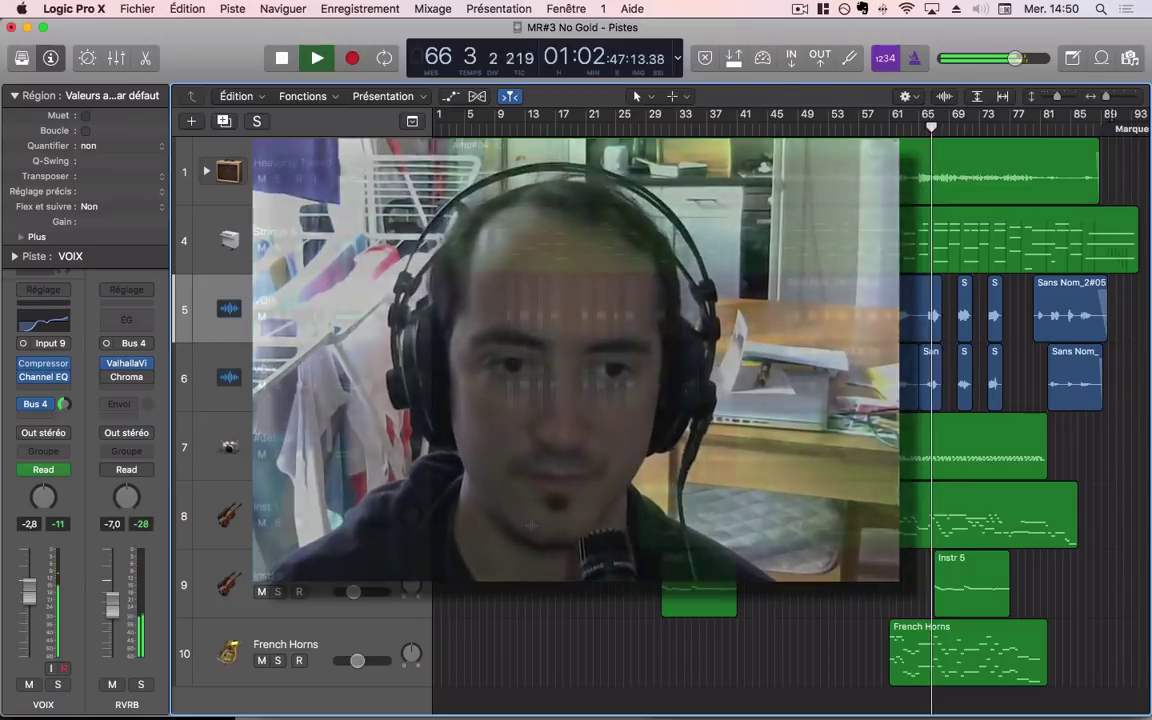